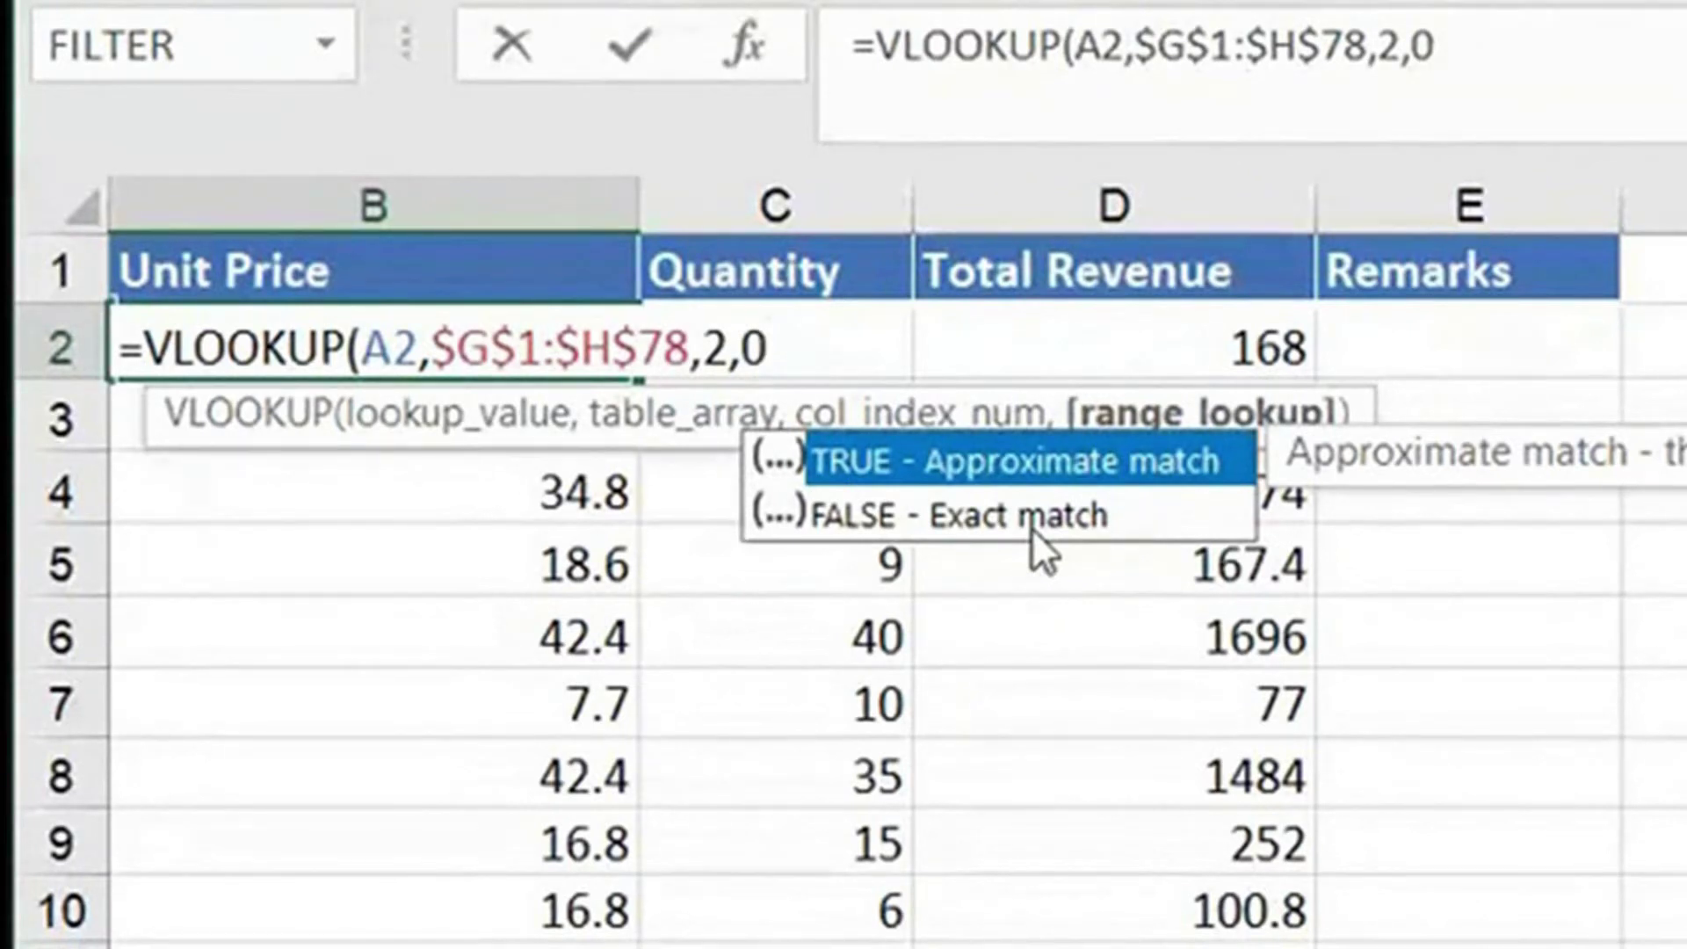
Step: Complete the Unit Price formula in B2 as =VLOOKUP(A2,$G$1:$H$78,2,0) and select the first Remarks cell, E2
text())
key(Return)
key(Up)
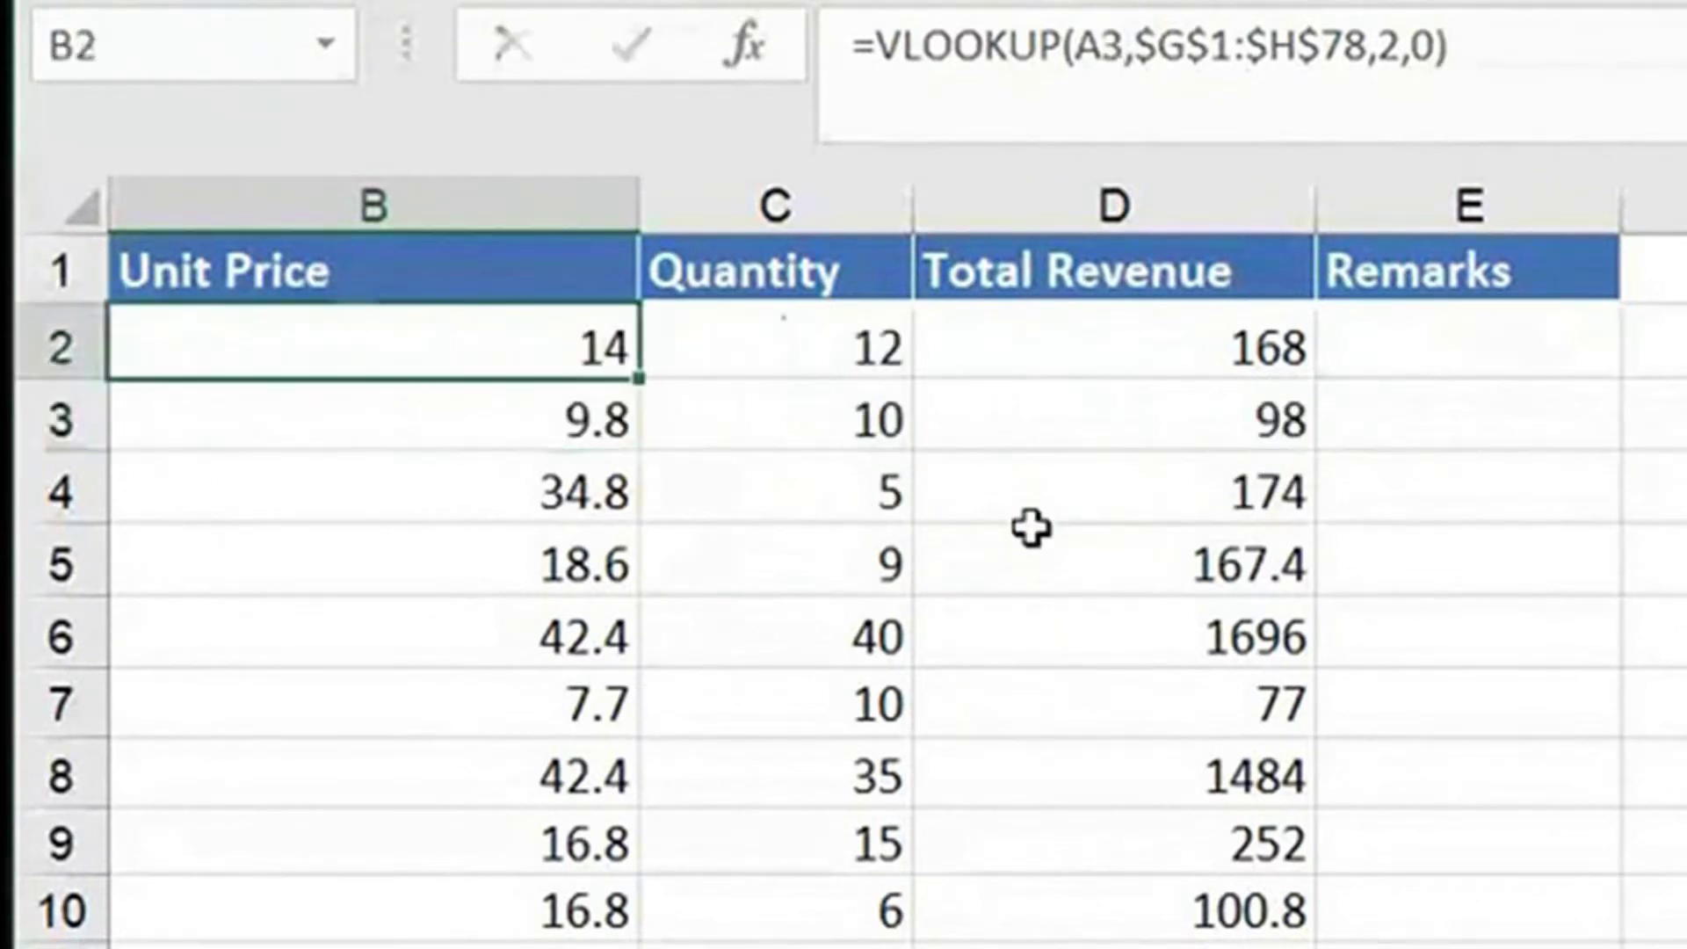
key(Right)
key(Right)
key(Right)
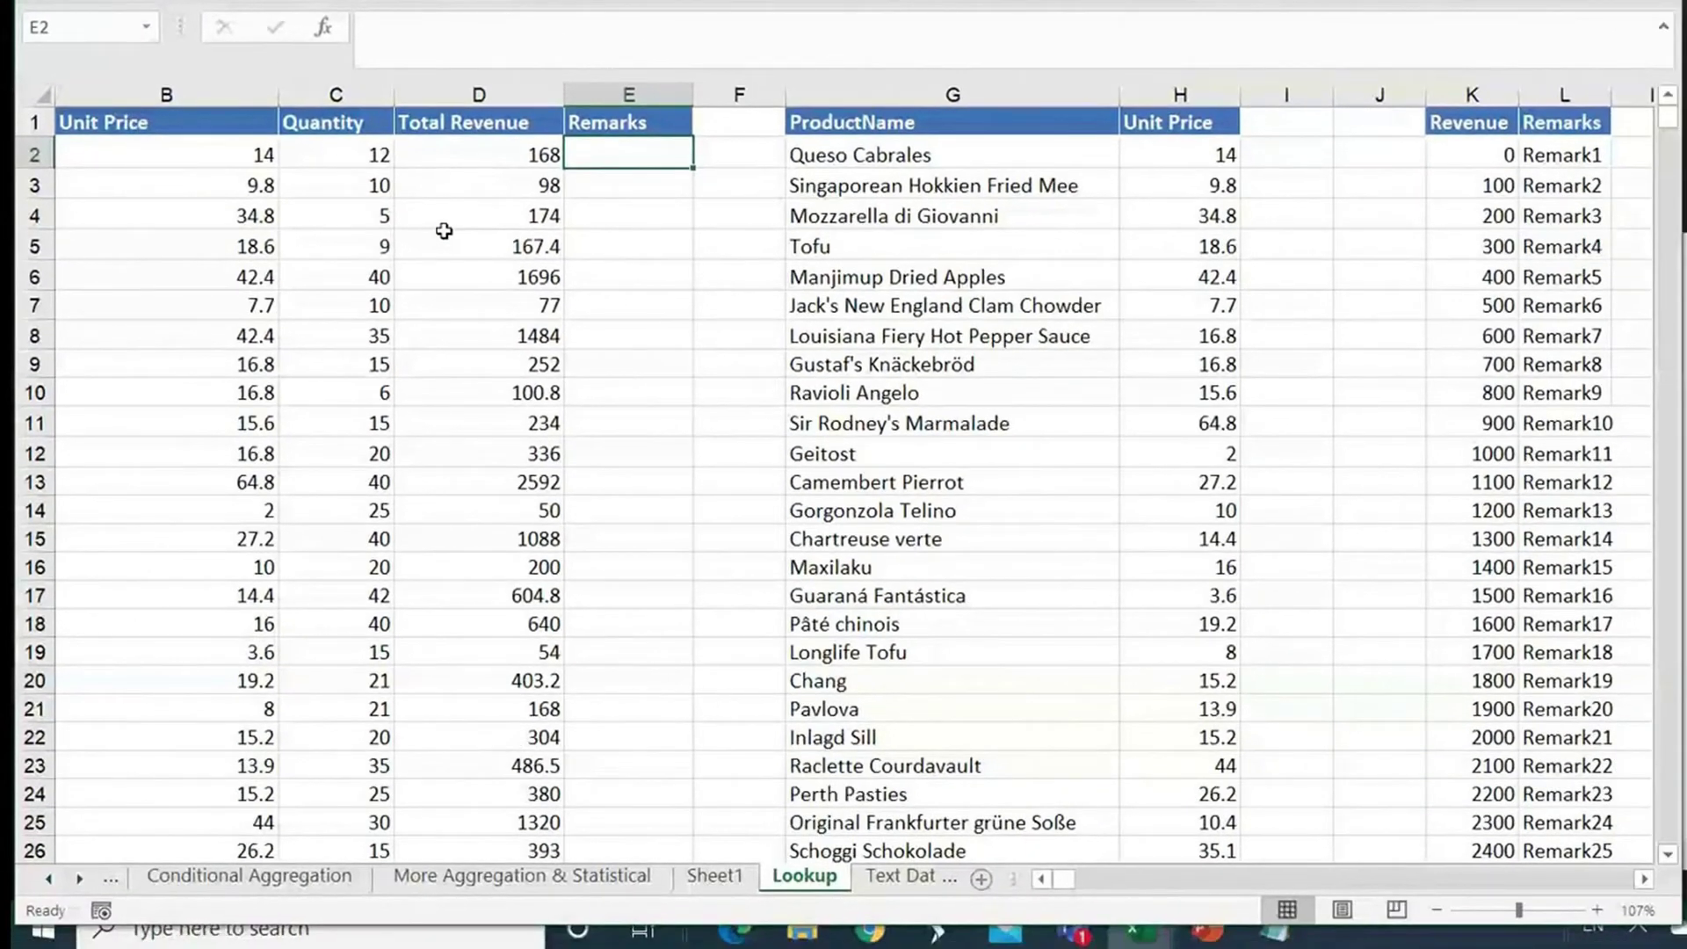
Step: Switch to Notepad and review the Range Lookup notes on exact match (0/False) and approximate match (1/True)
key(alt+Tab)
drag(1026, 448, 424, 446)
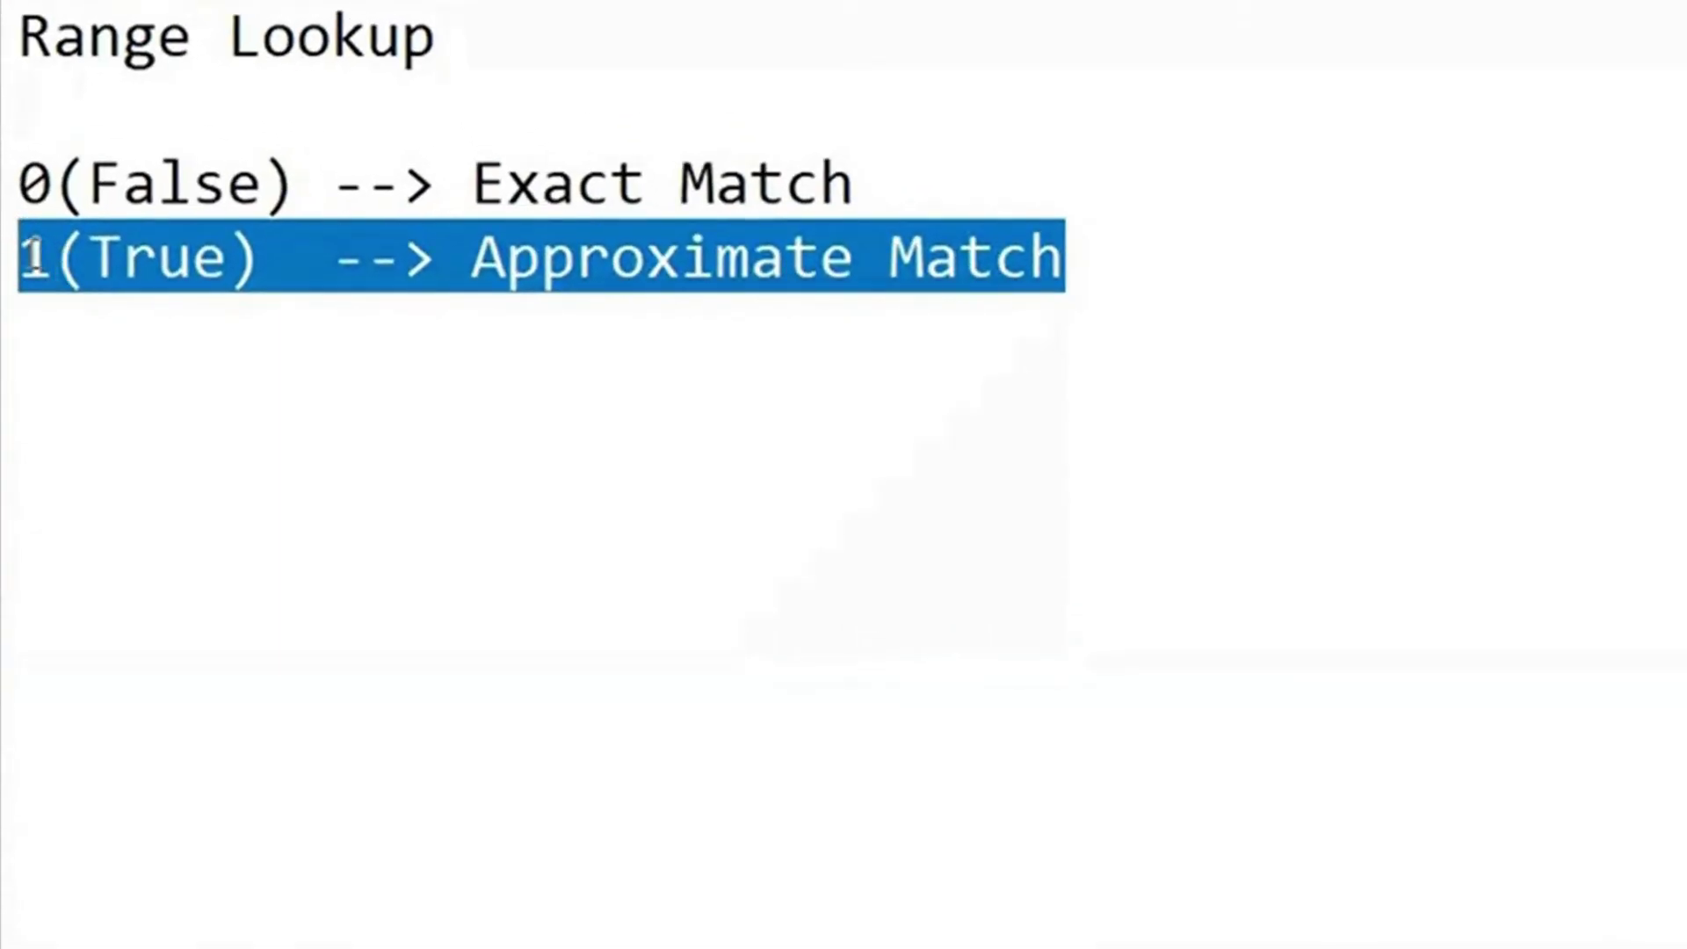
drag(21, 256, 271, 286)
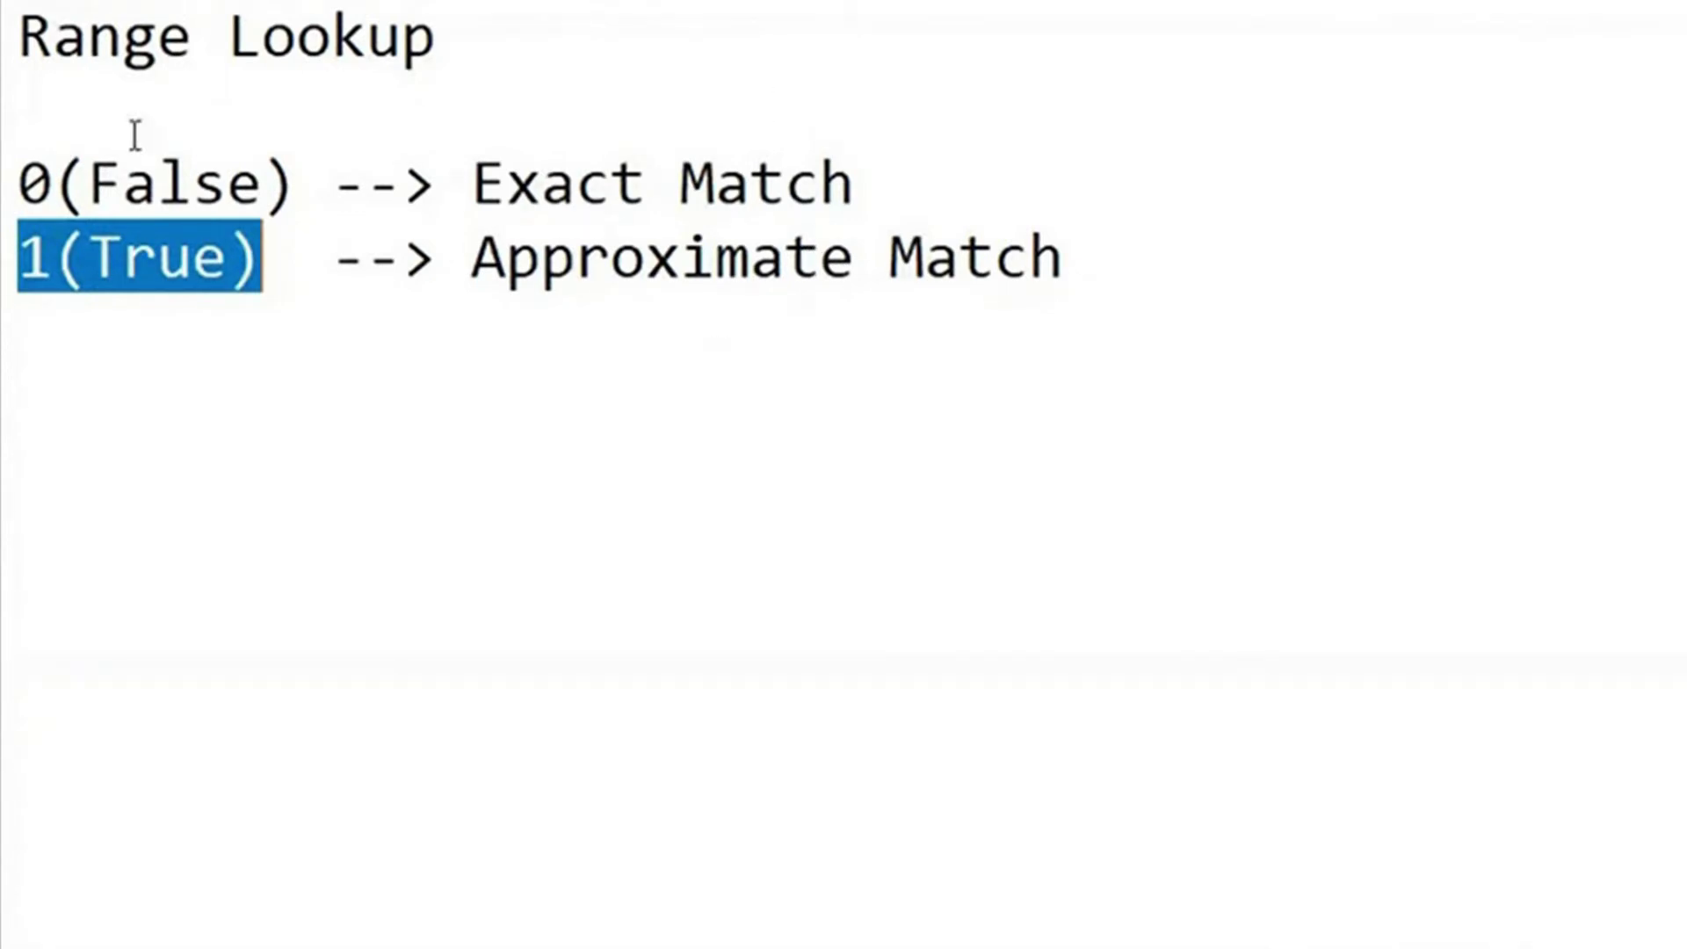
drag(21, 37, 538, 102)
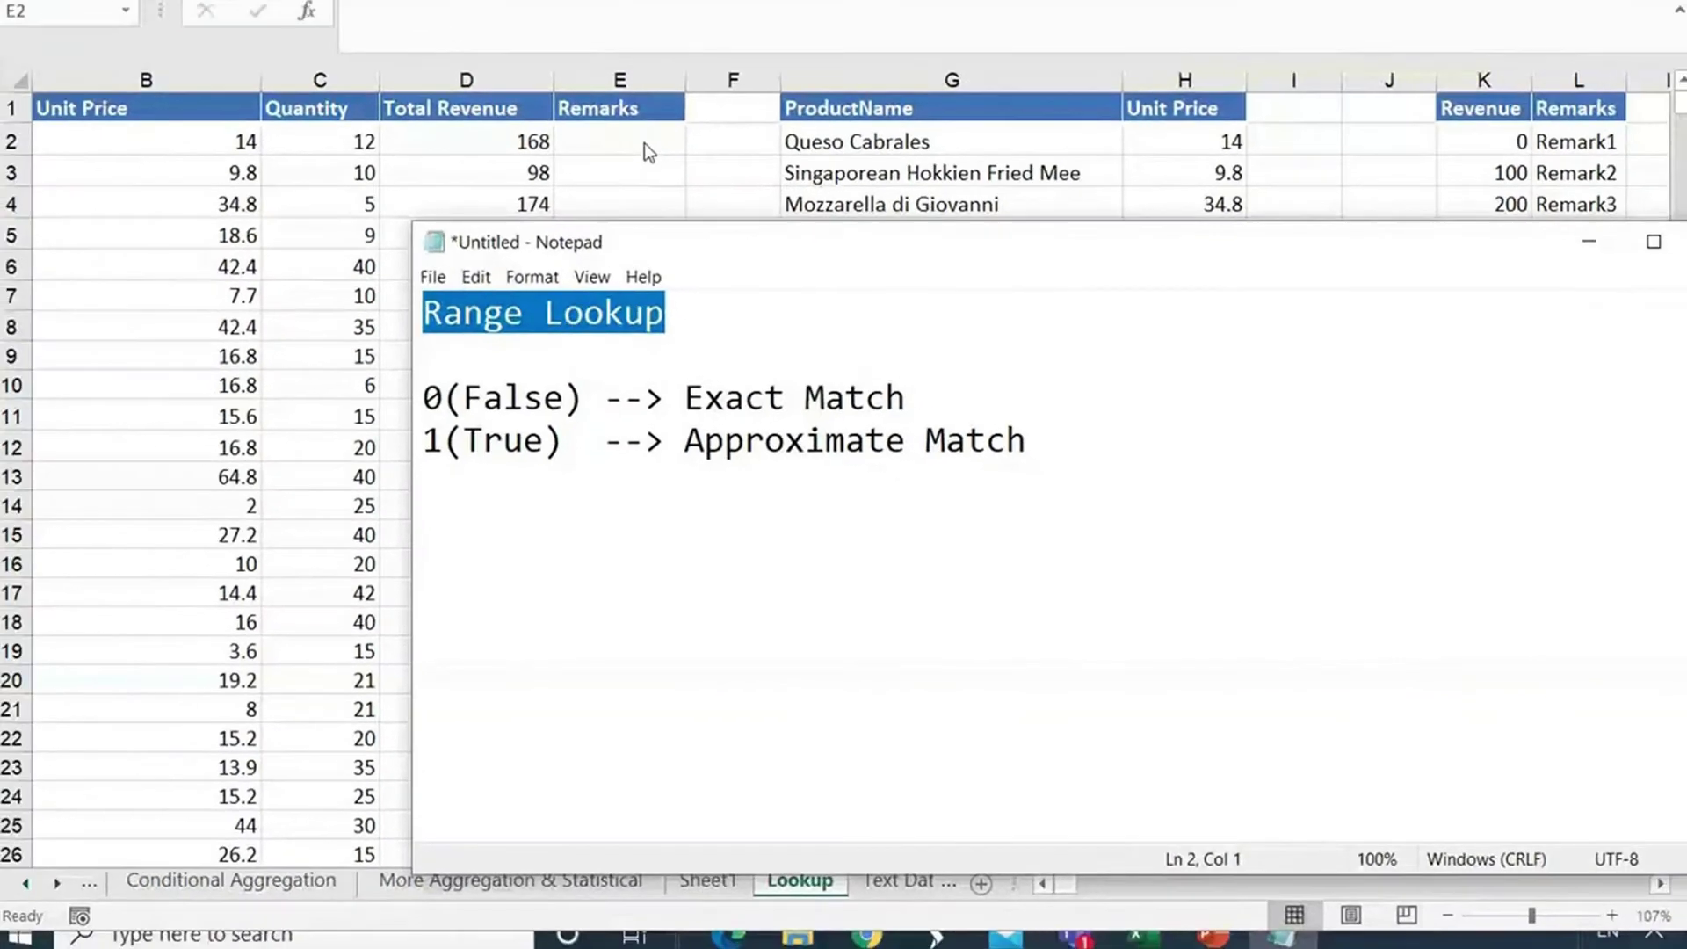
Step: Return to Excel and examine how the Revenue bands 0, 100 and 200 pair with the remarks in columns K and L
click(645, 144)
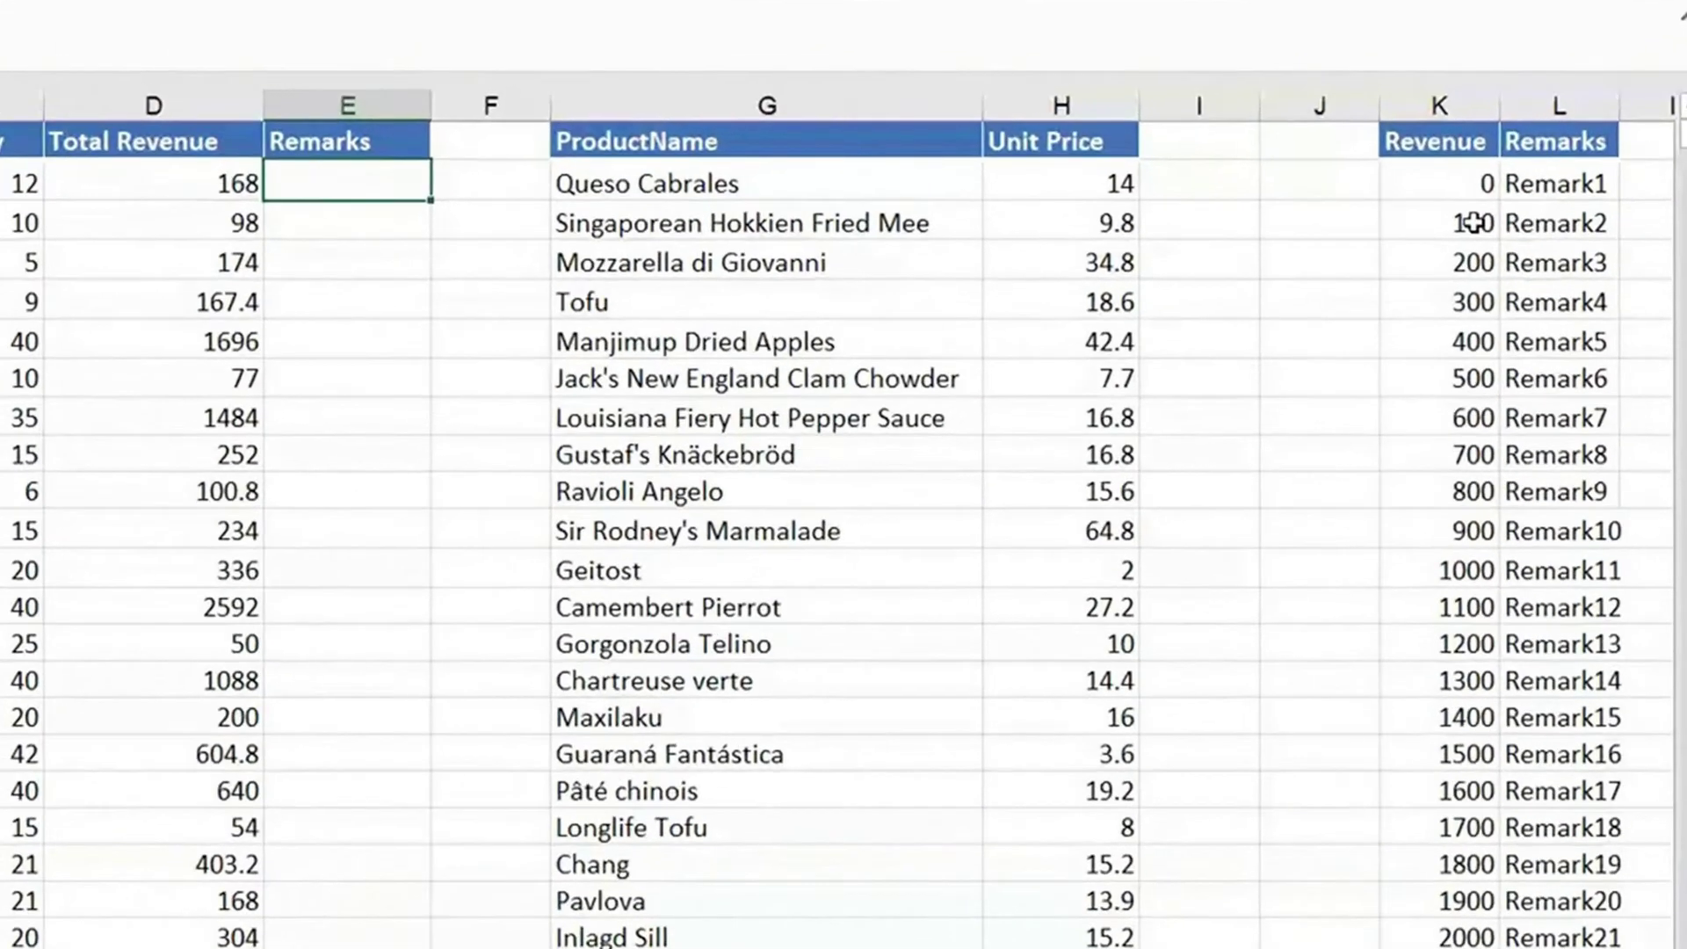
drag(1474, 223, 1457, 257)
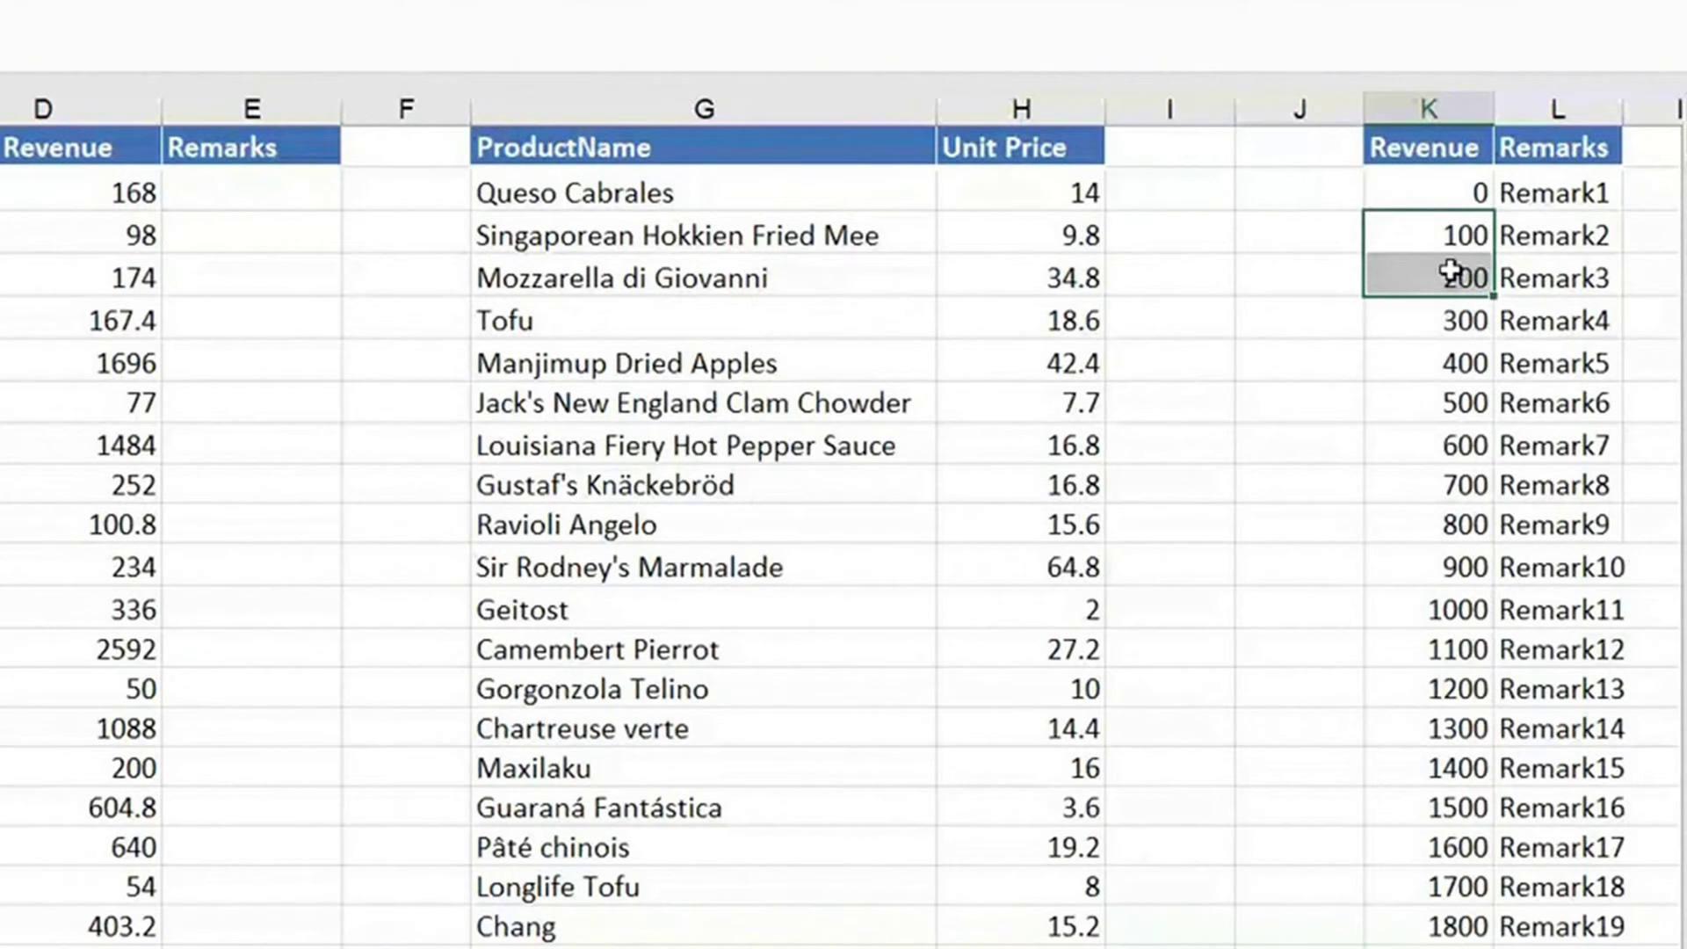
drag(1450, 192, 1453, 234)
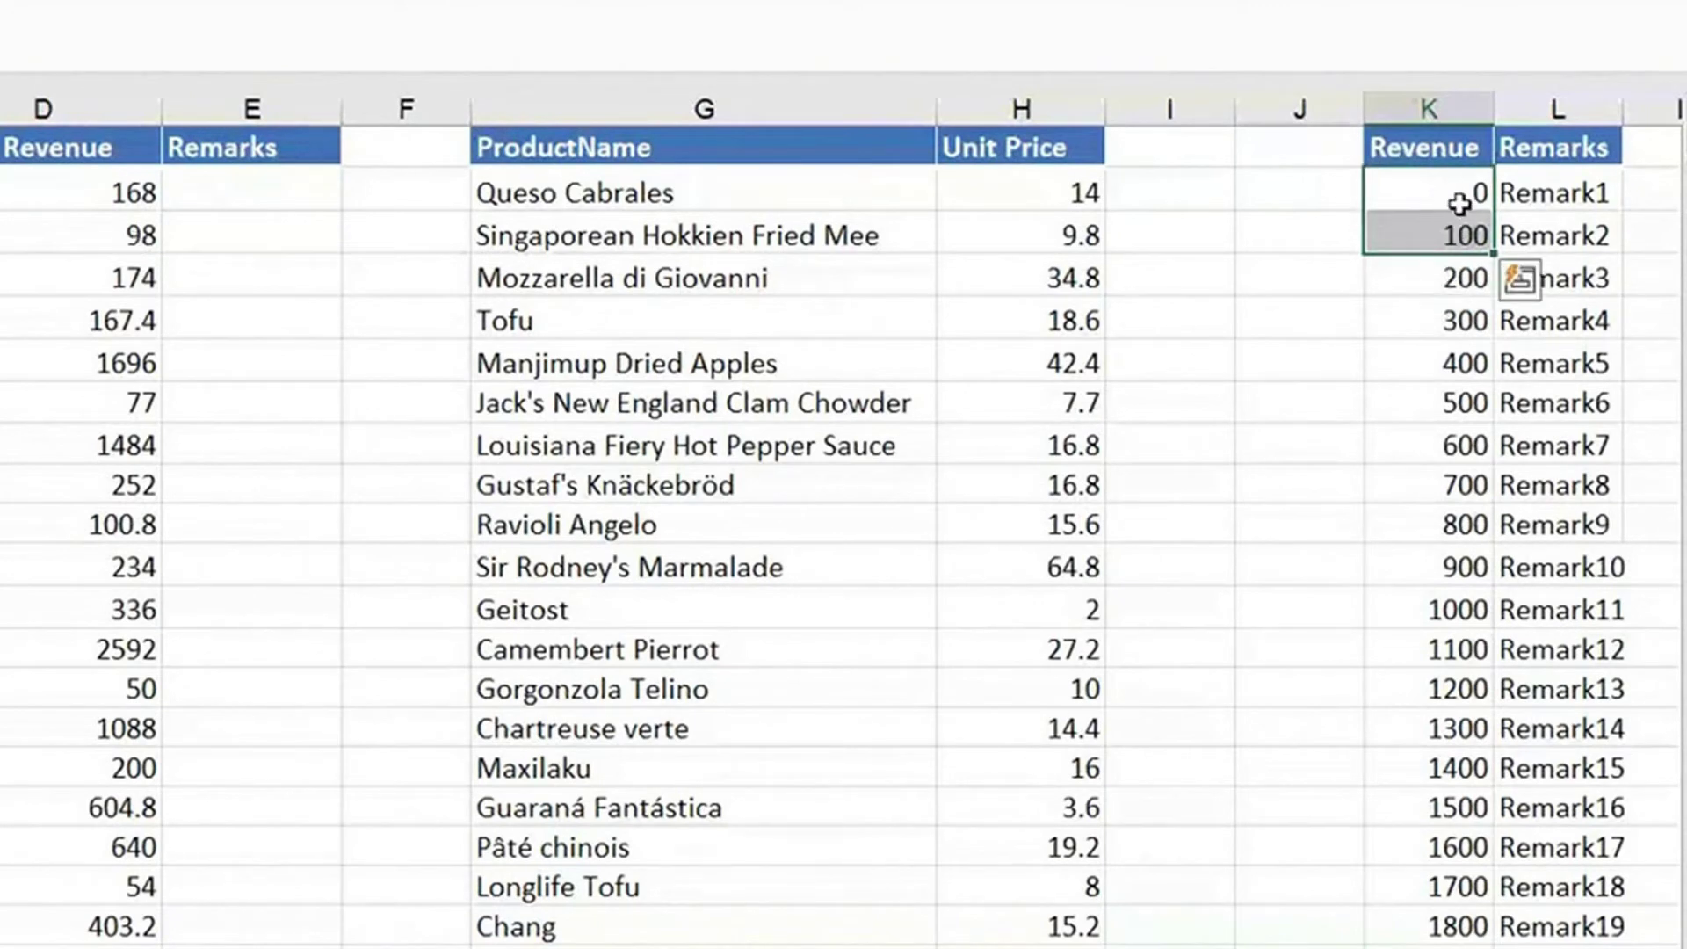
drag(1469, 184, 1565, 190)
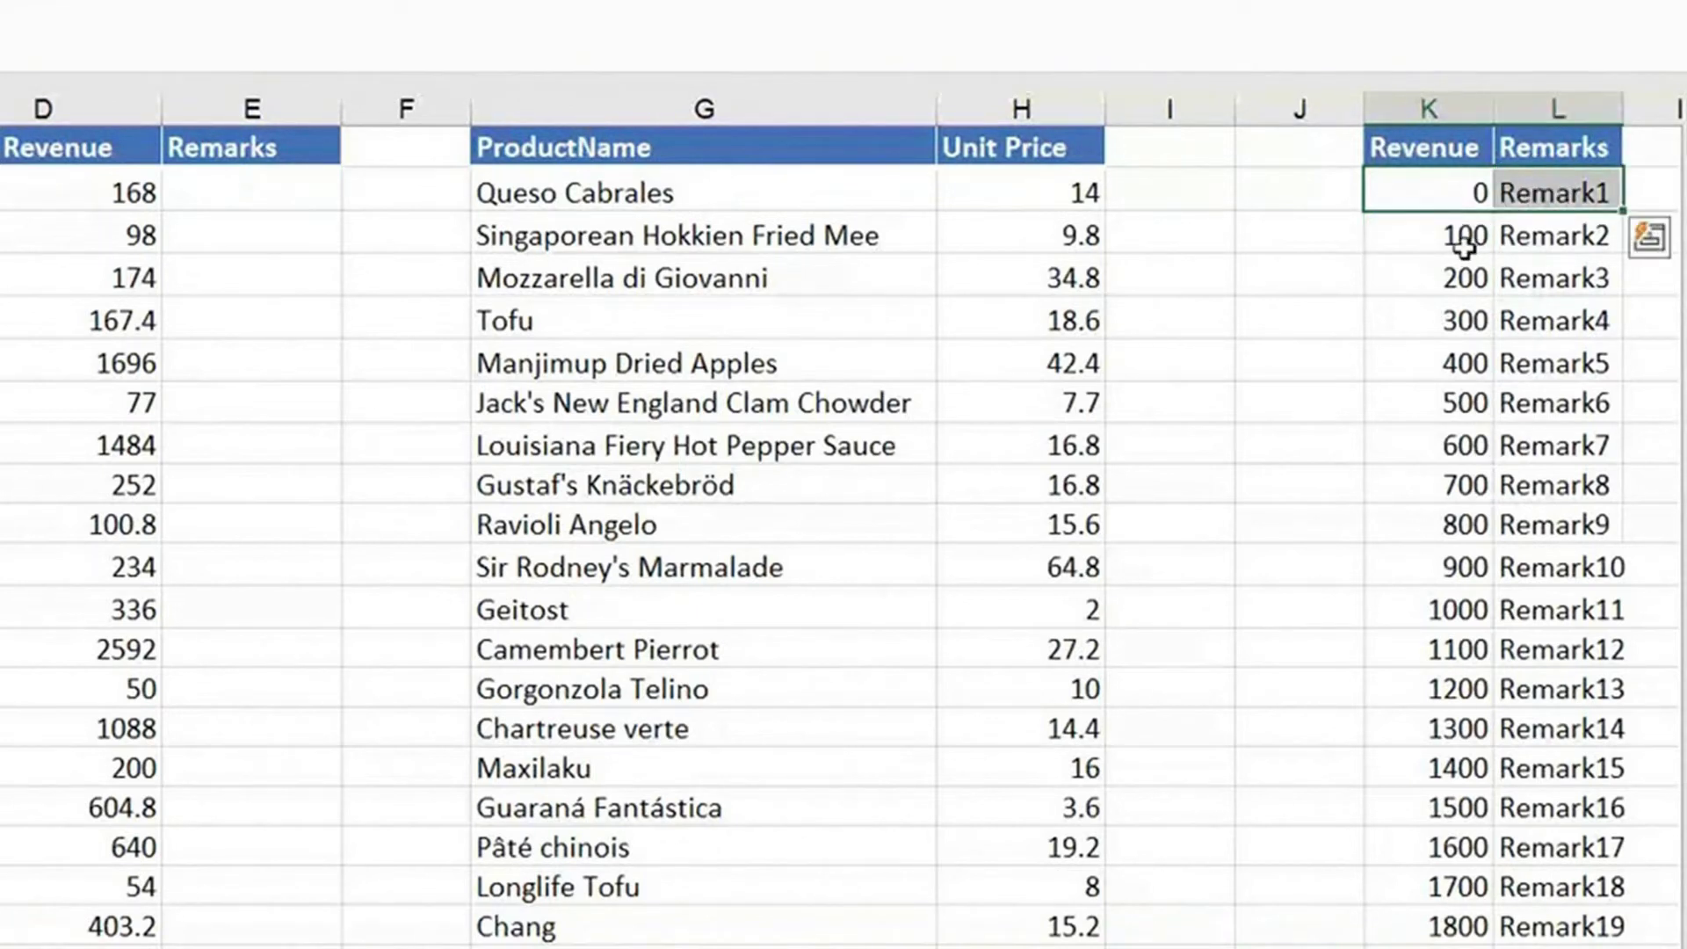
drag(1463, 248, 1461, 275)
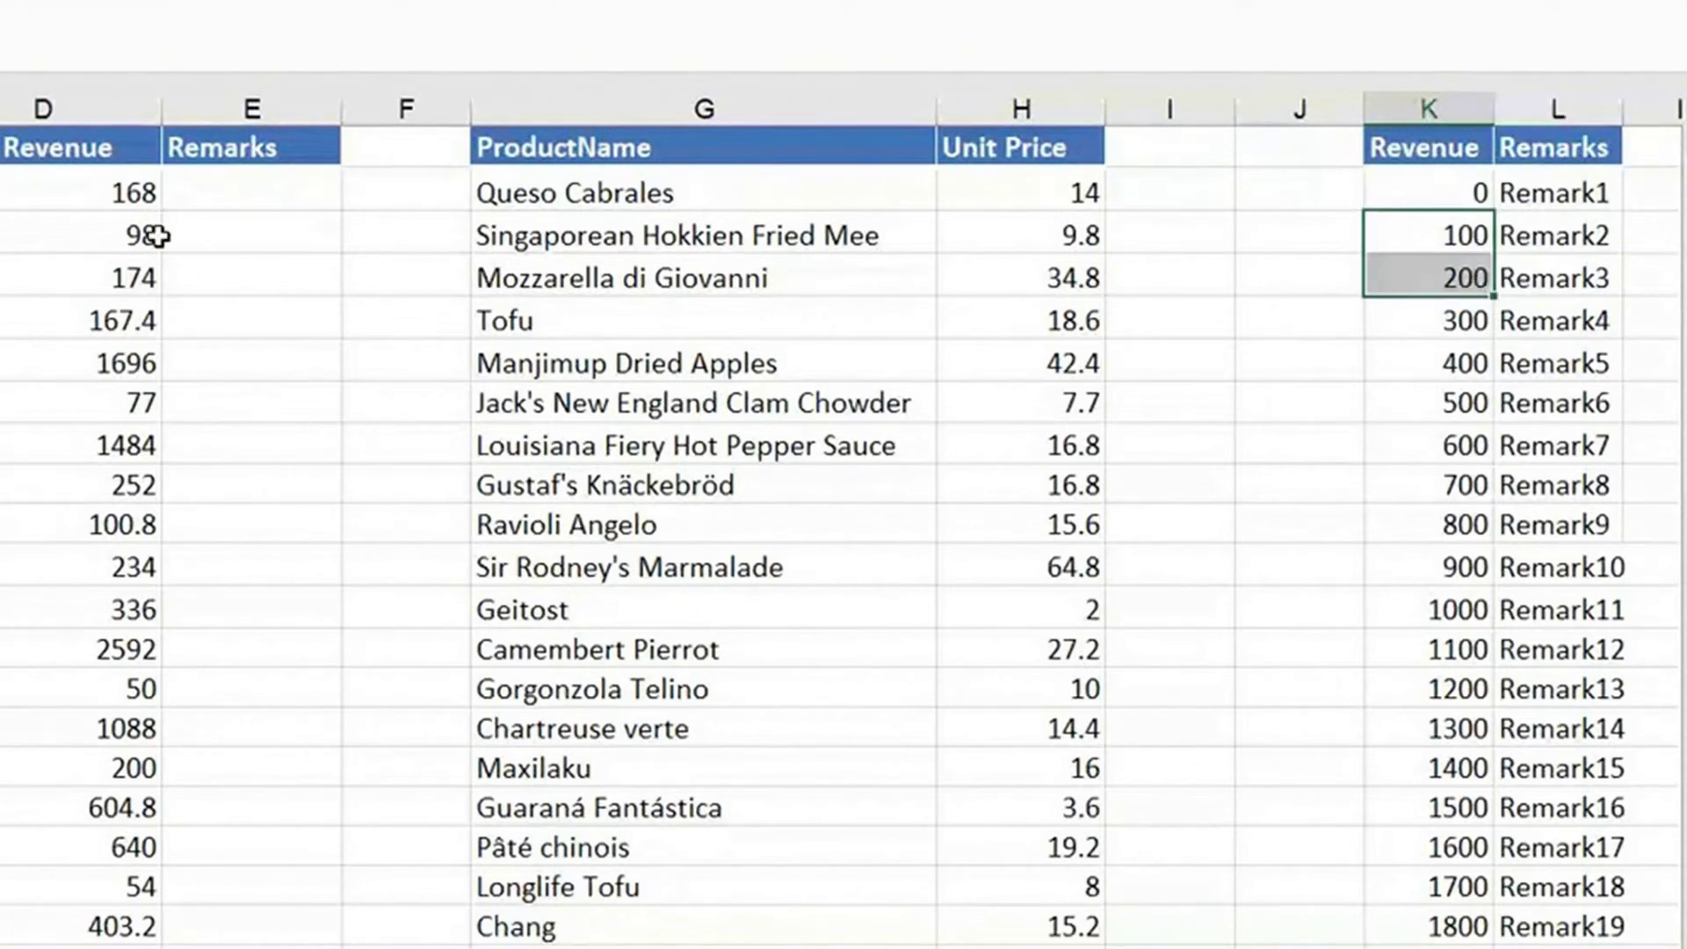
drag(1464, 230, 1559, 224)
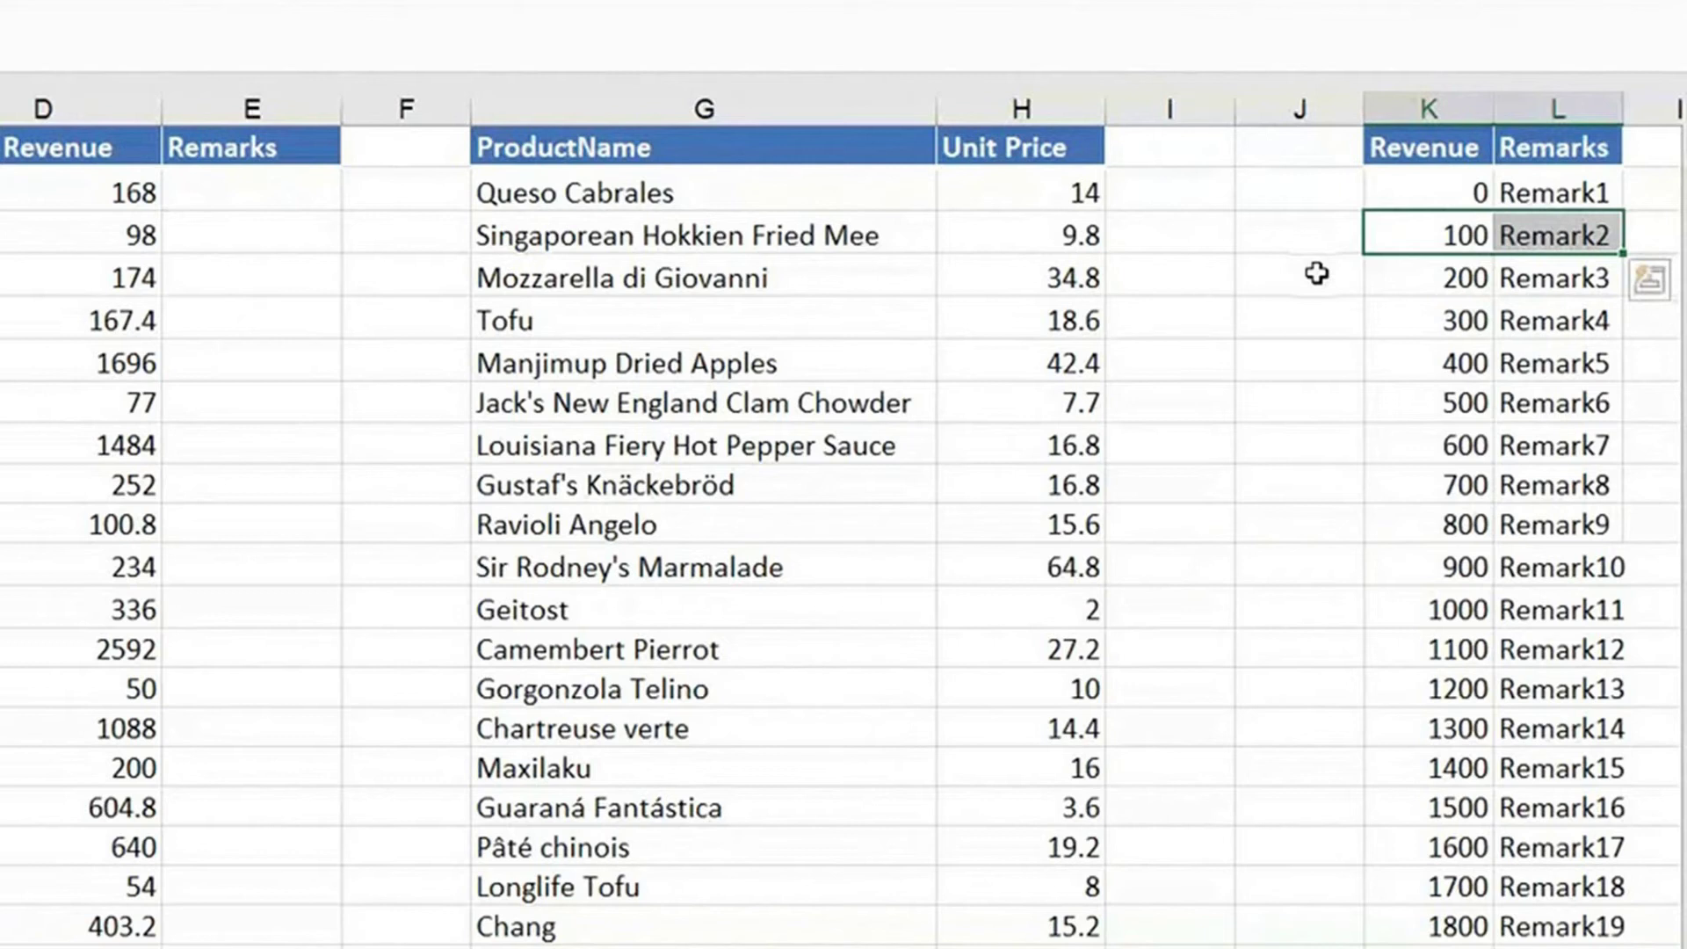
click(290, 186)
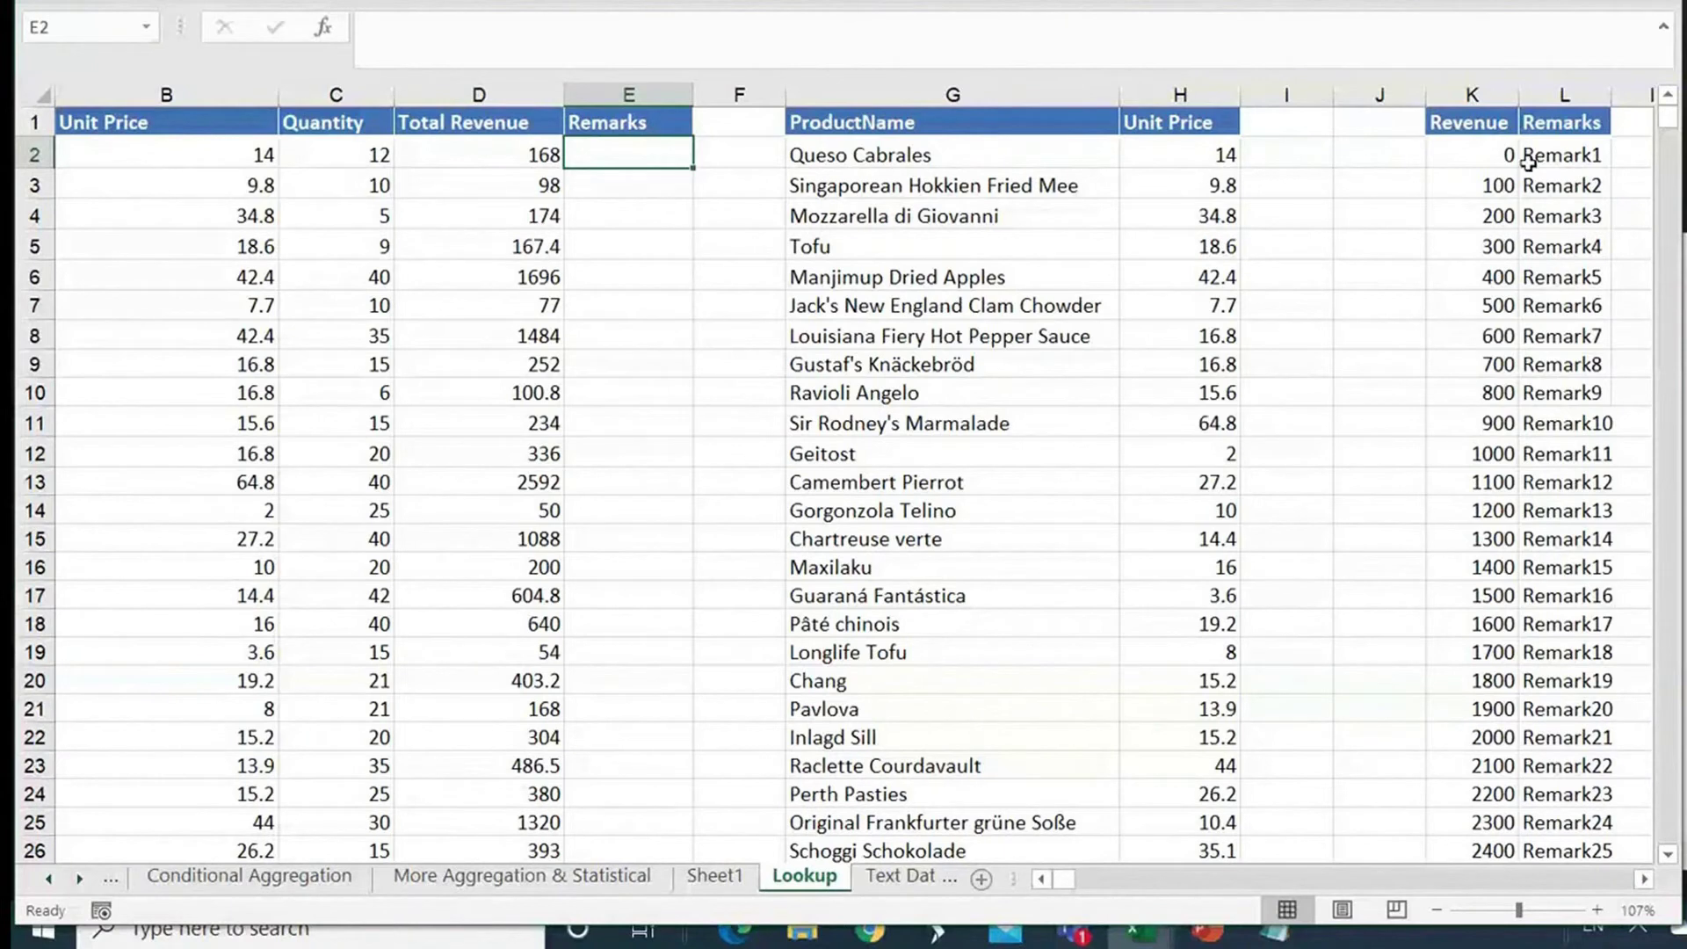
Step: Compare the Revenue bands in column K with the ProductName and Unit Price lookup table in columns G and H
drag(1494, 153, 1496, 188)
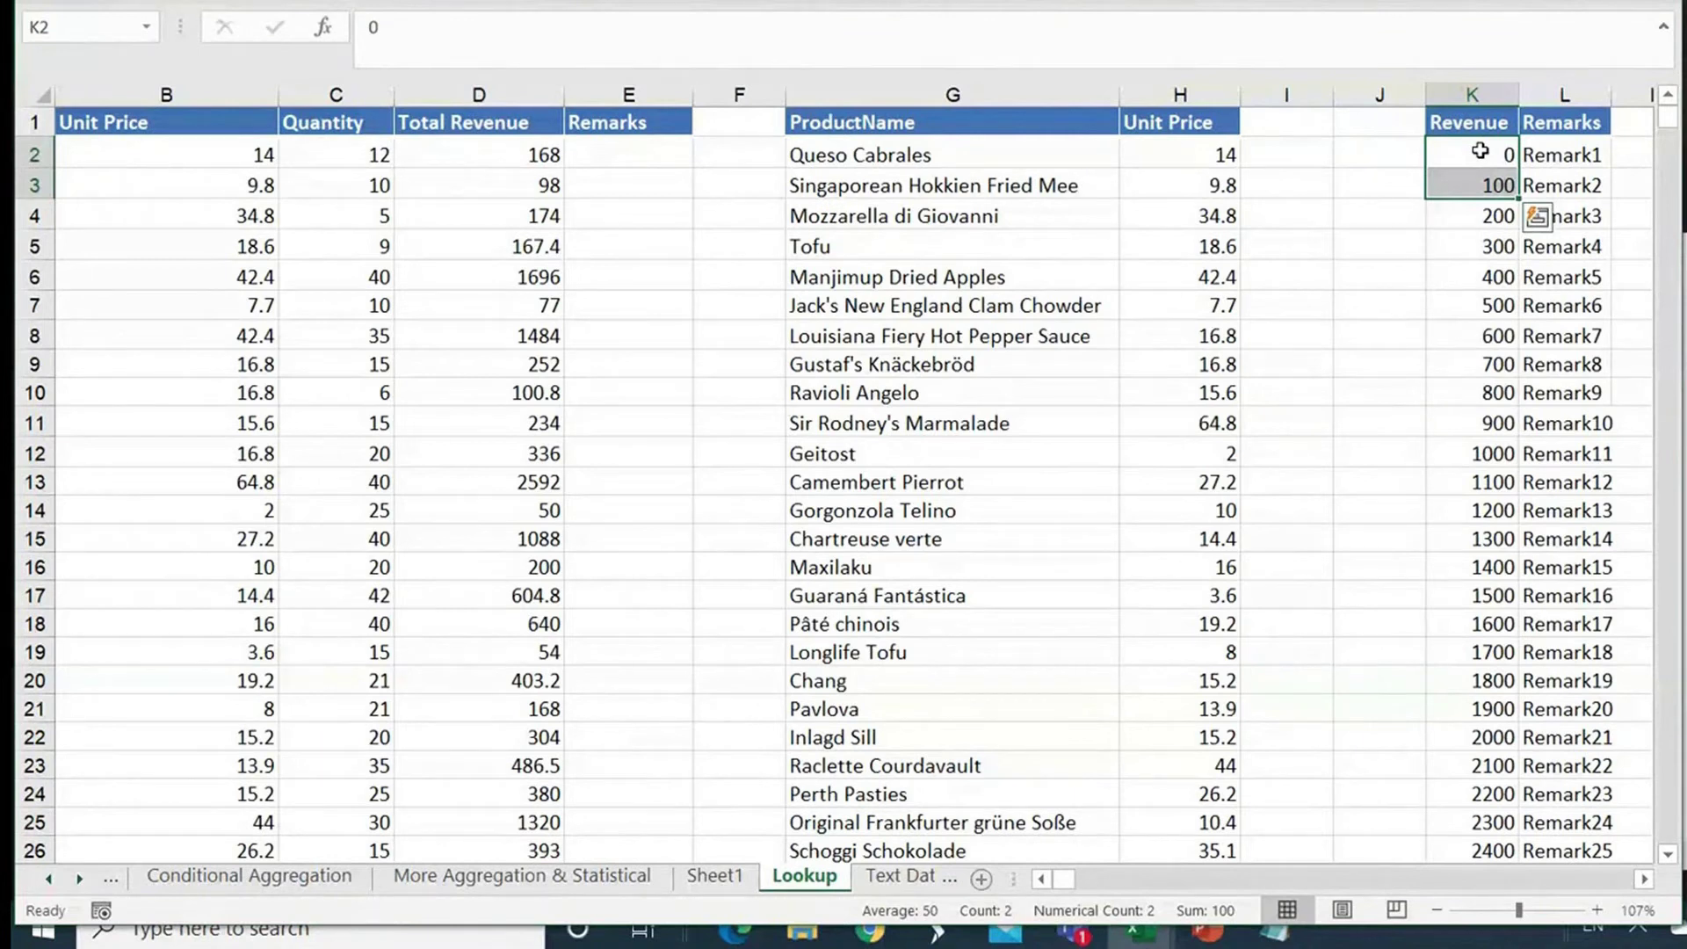
drag(1480, 151, 1485, 556)
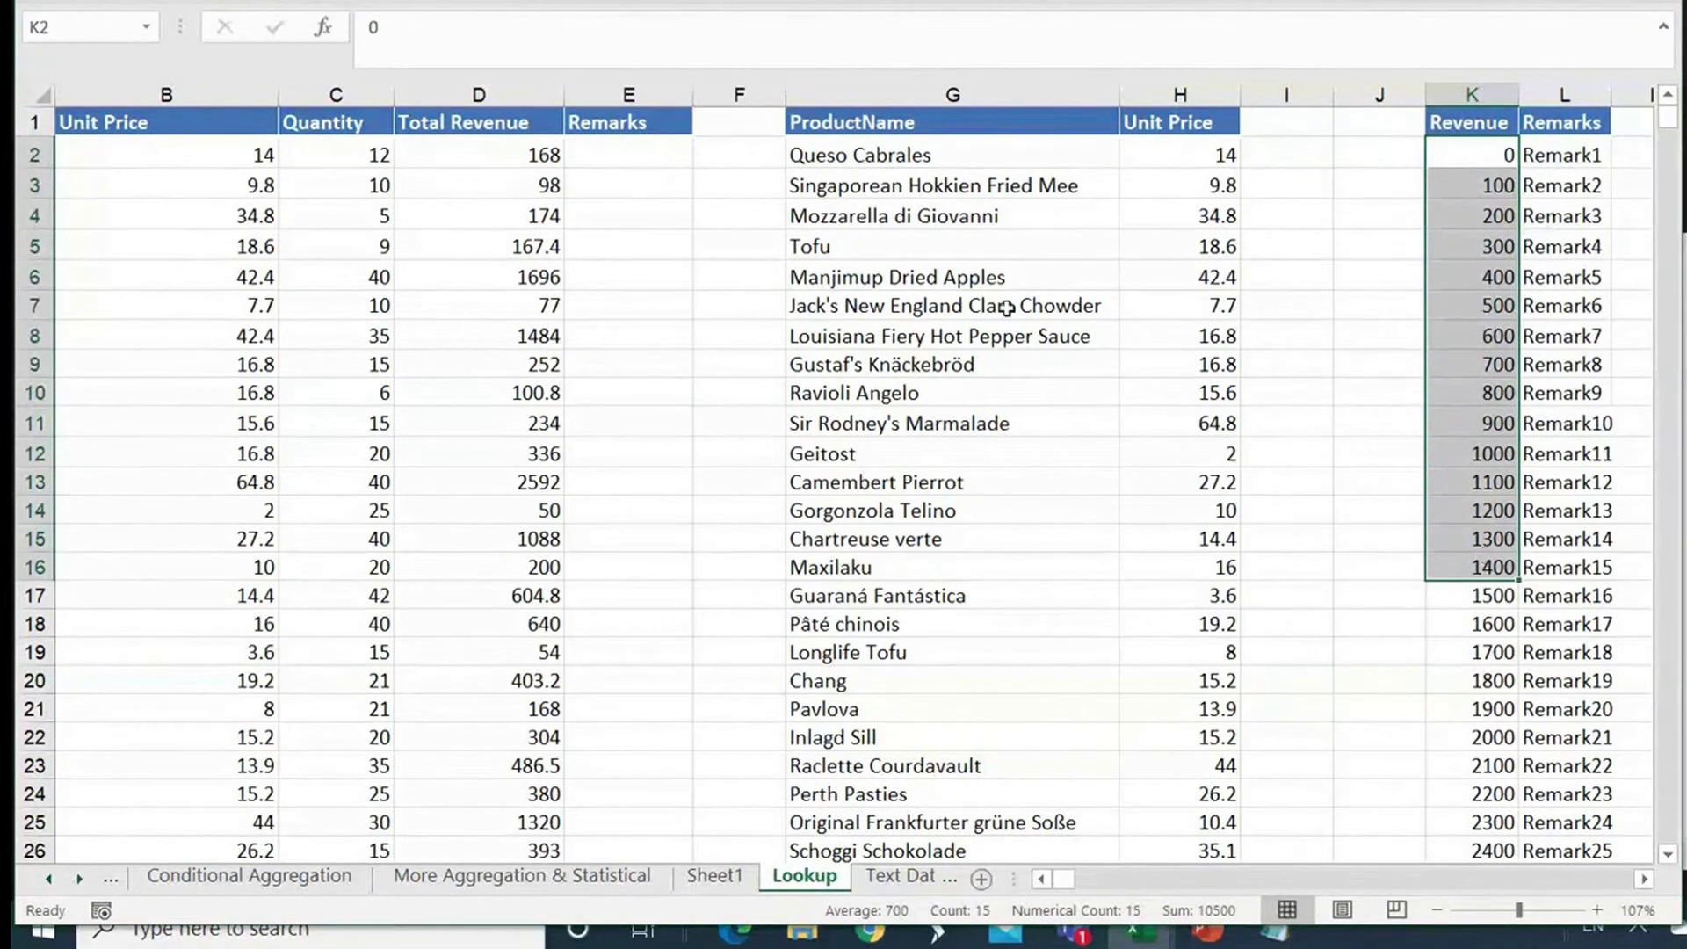
click(900, 88)
drag(900, 88, 1142, 88)
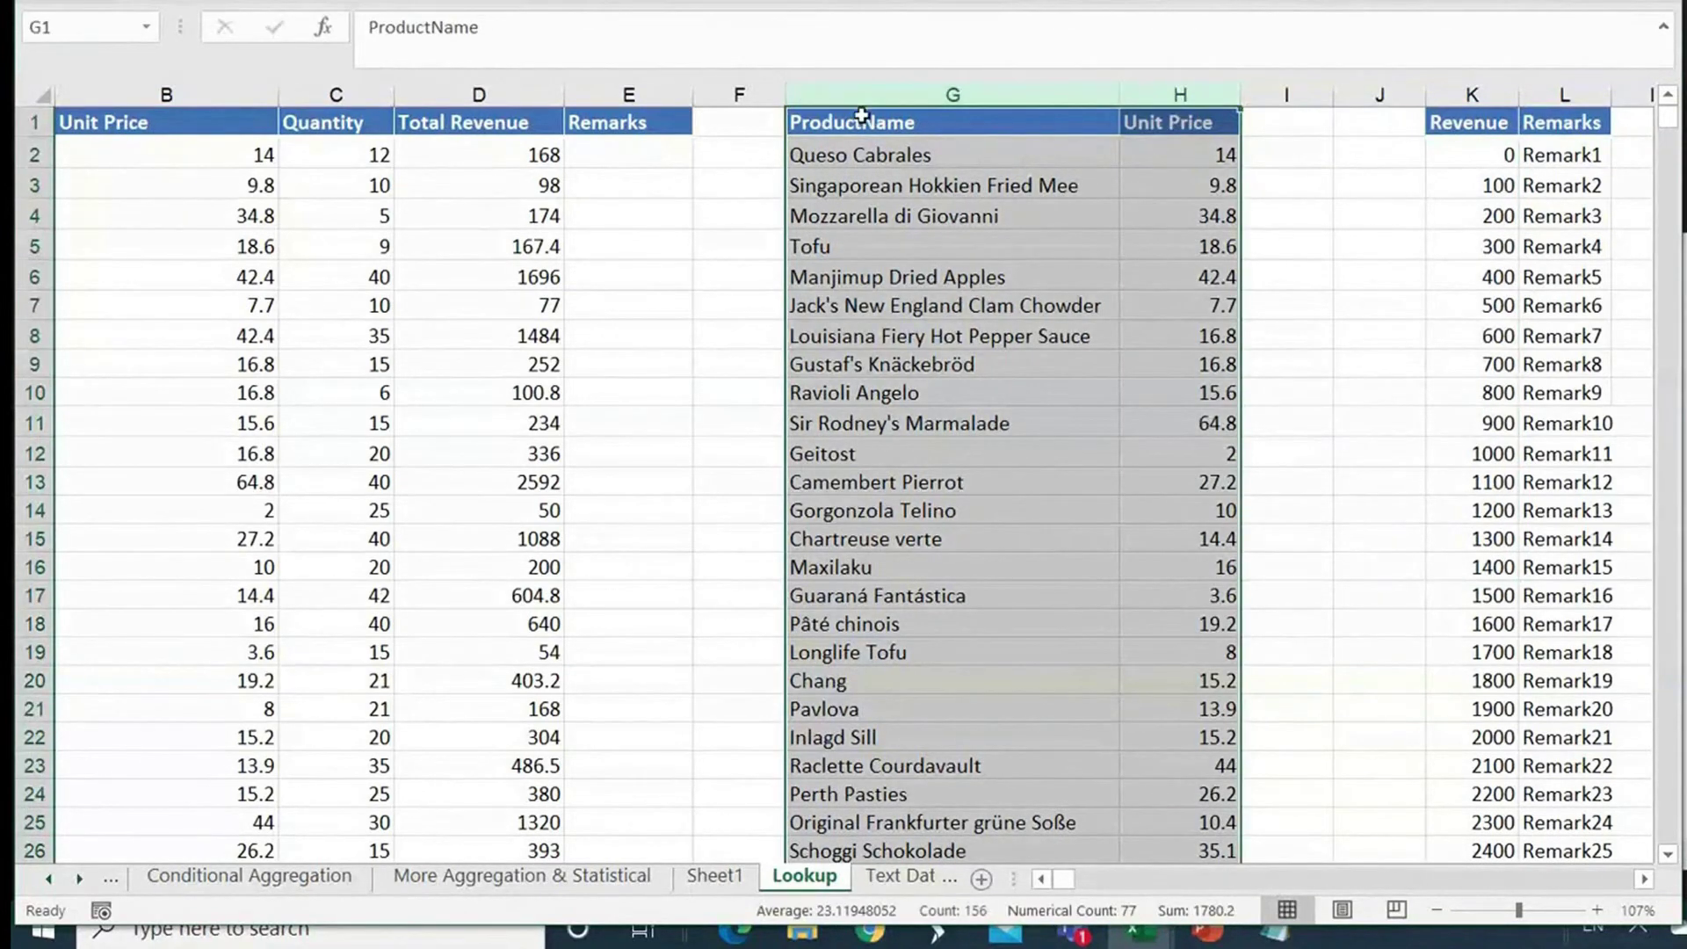
drag(888, 95, 906, 219)
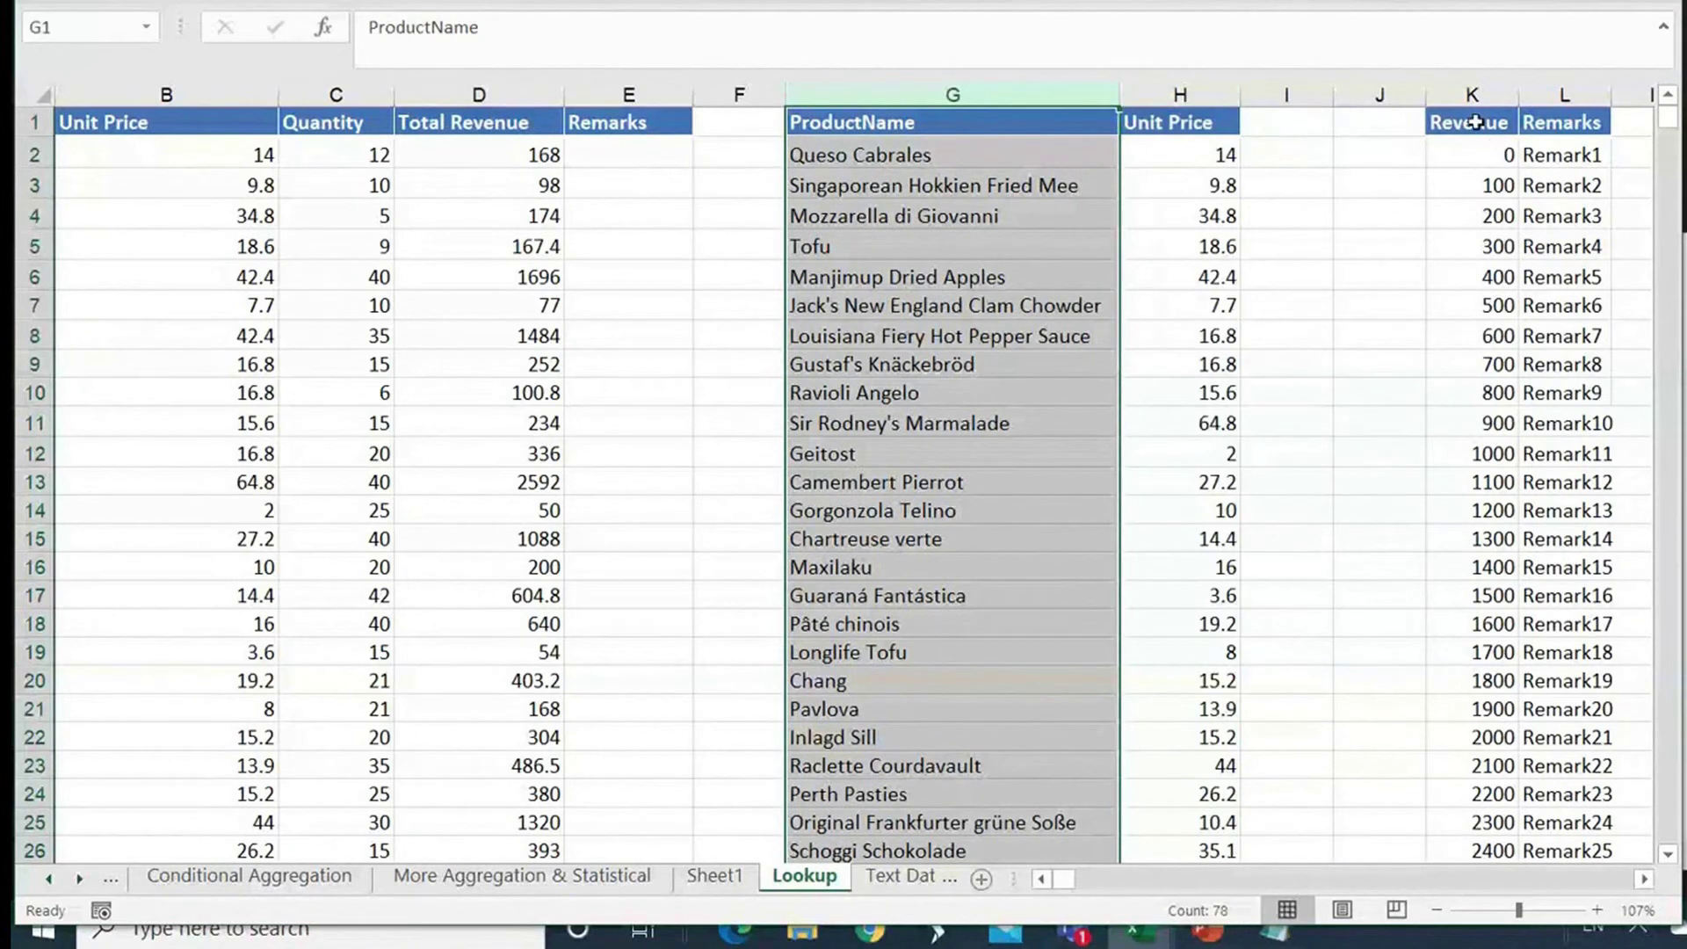
drag(1476, 122, 1462, 513)
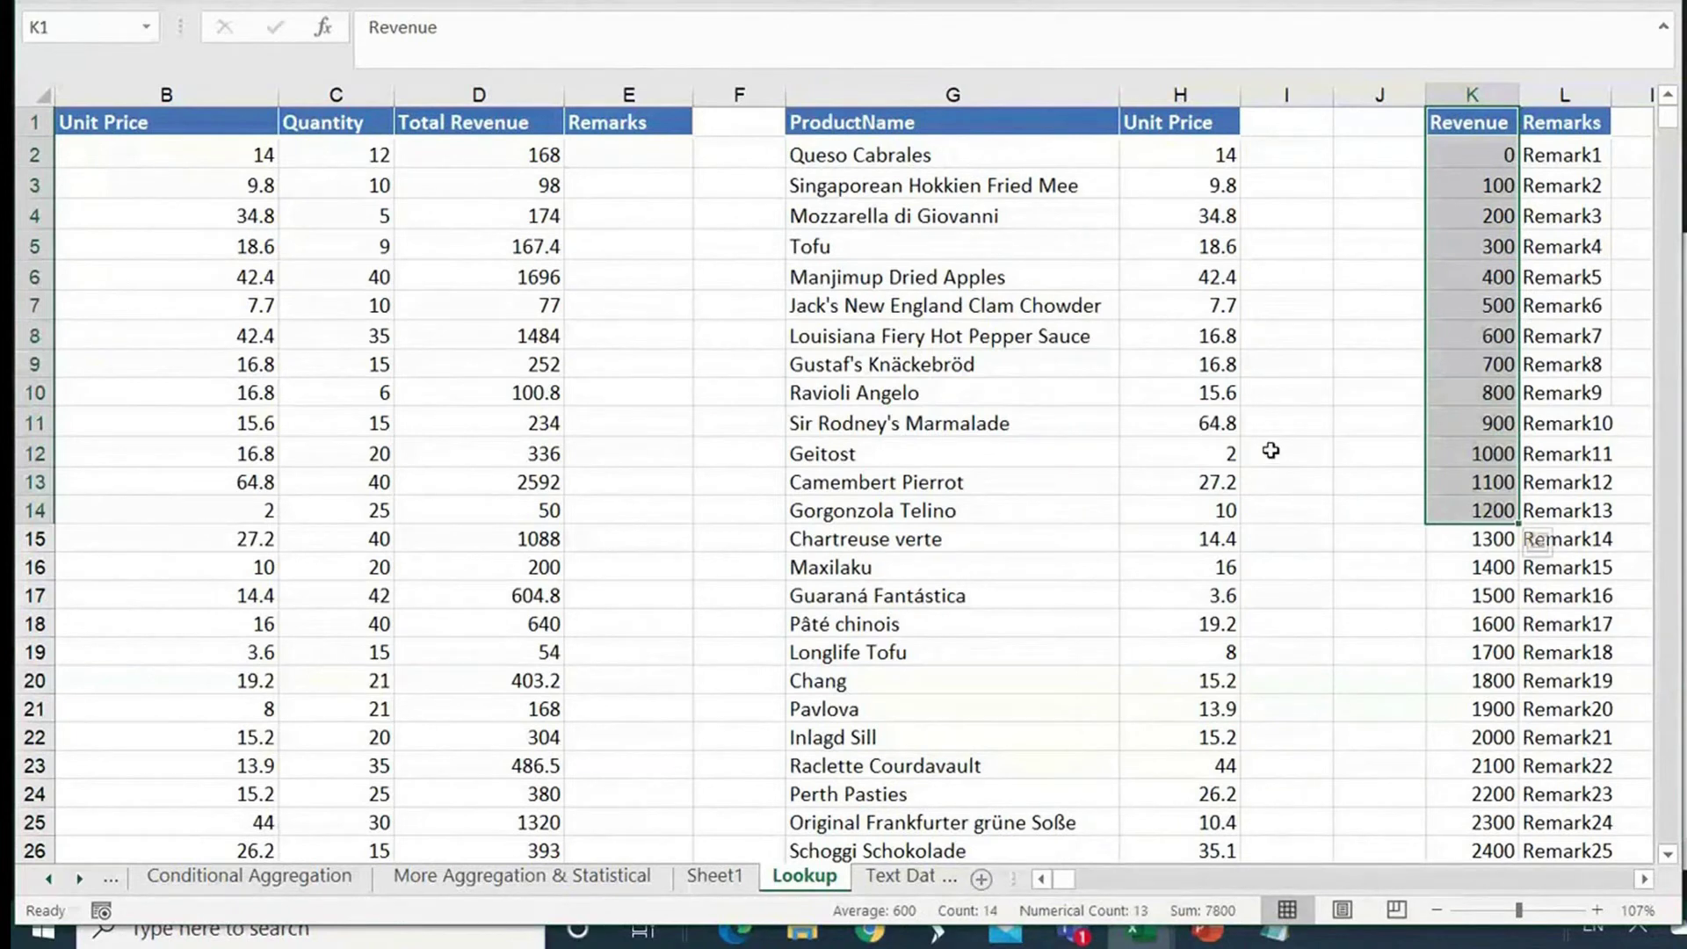
Step: Start a VLOOKUP formula in Remarks cell E2 with the Total Revenue cell D2 as the lookup value
click(628, 148)
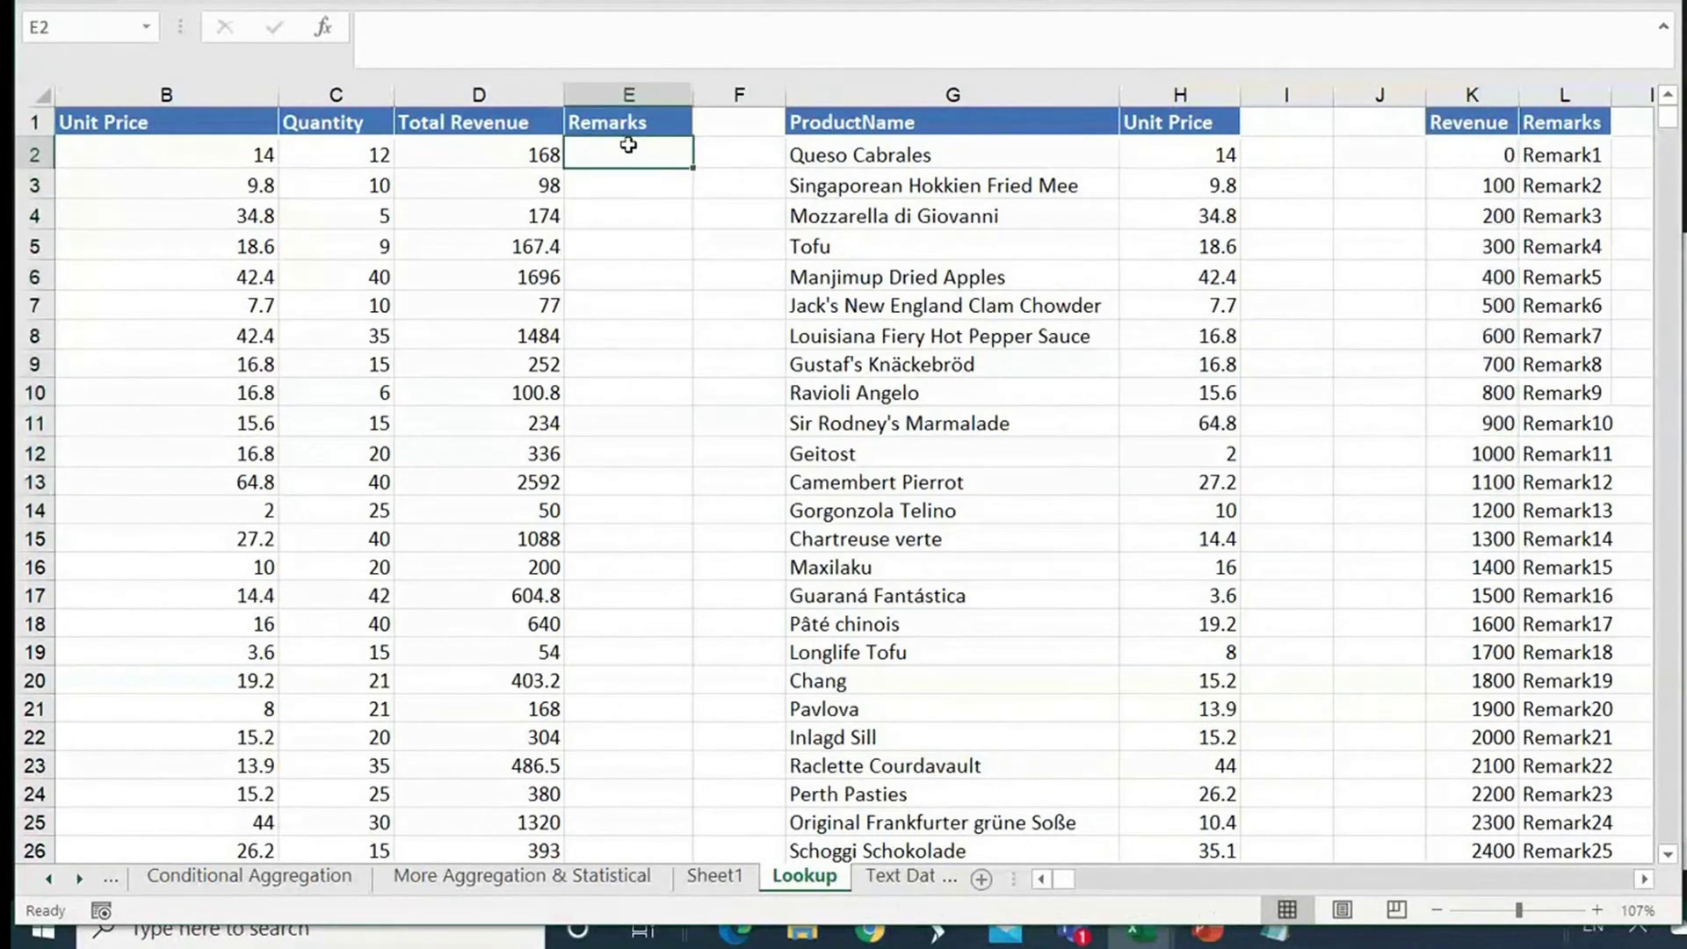
text(=)
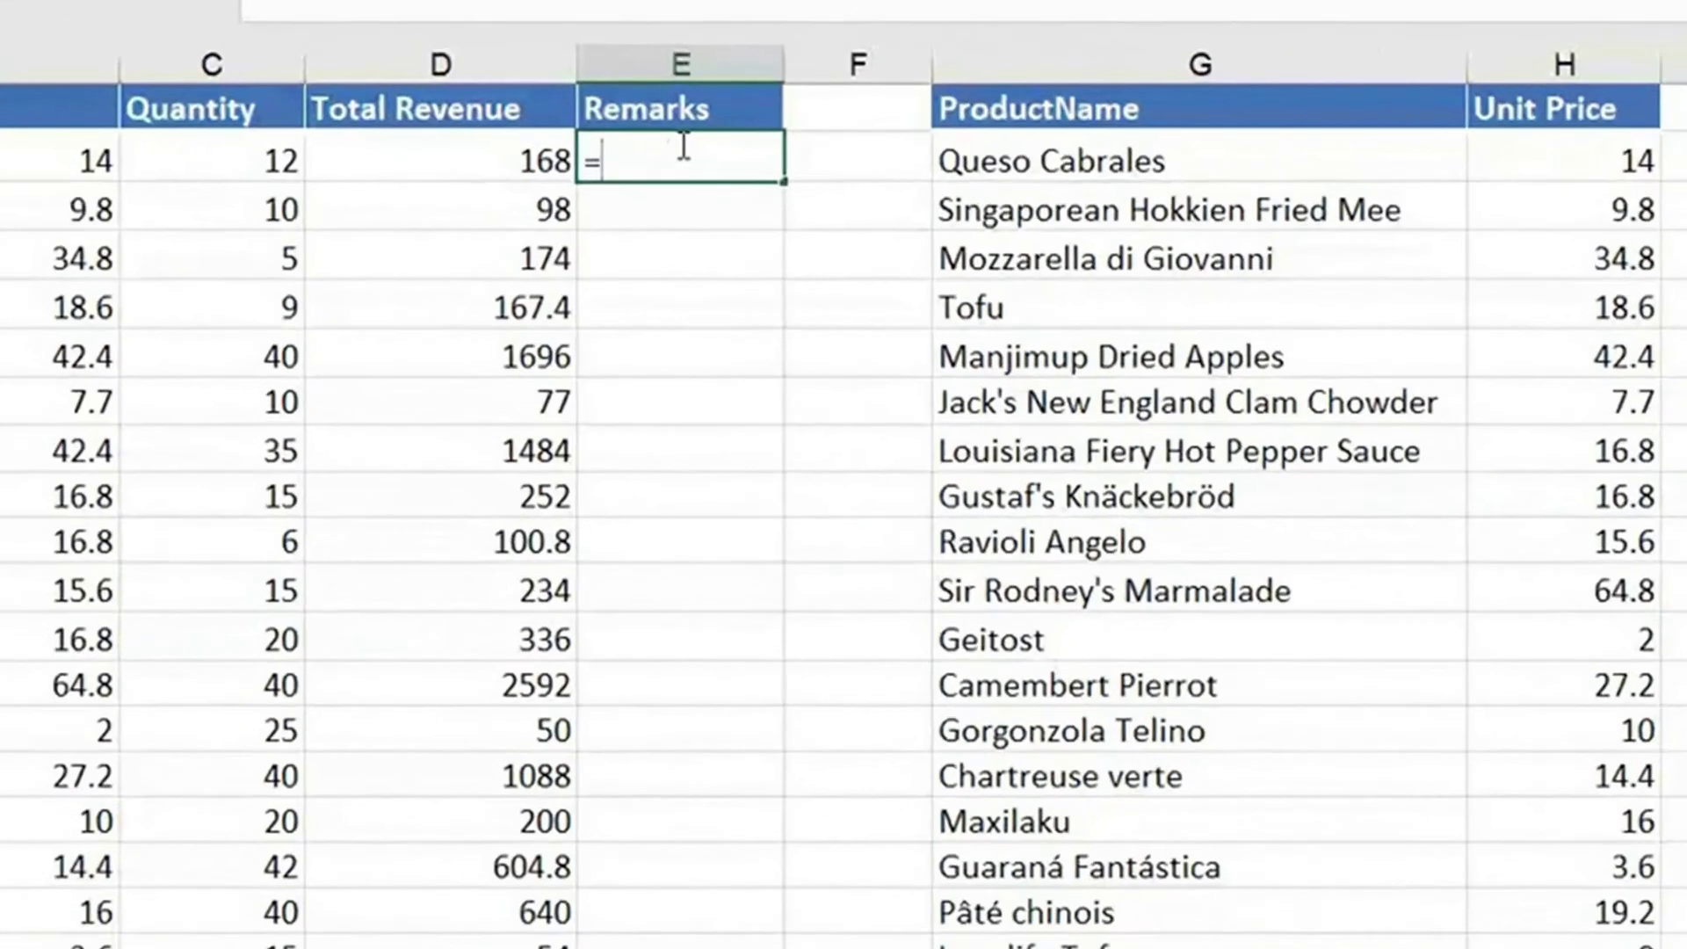
text(vl)
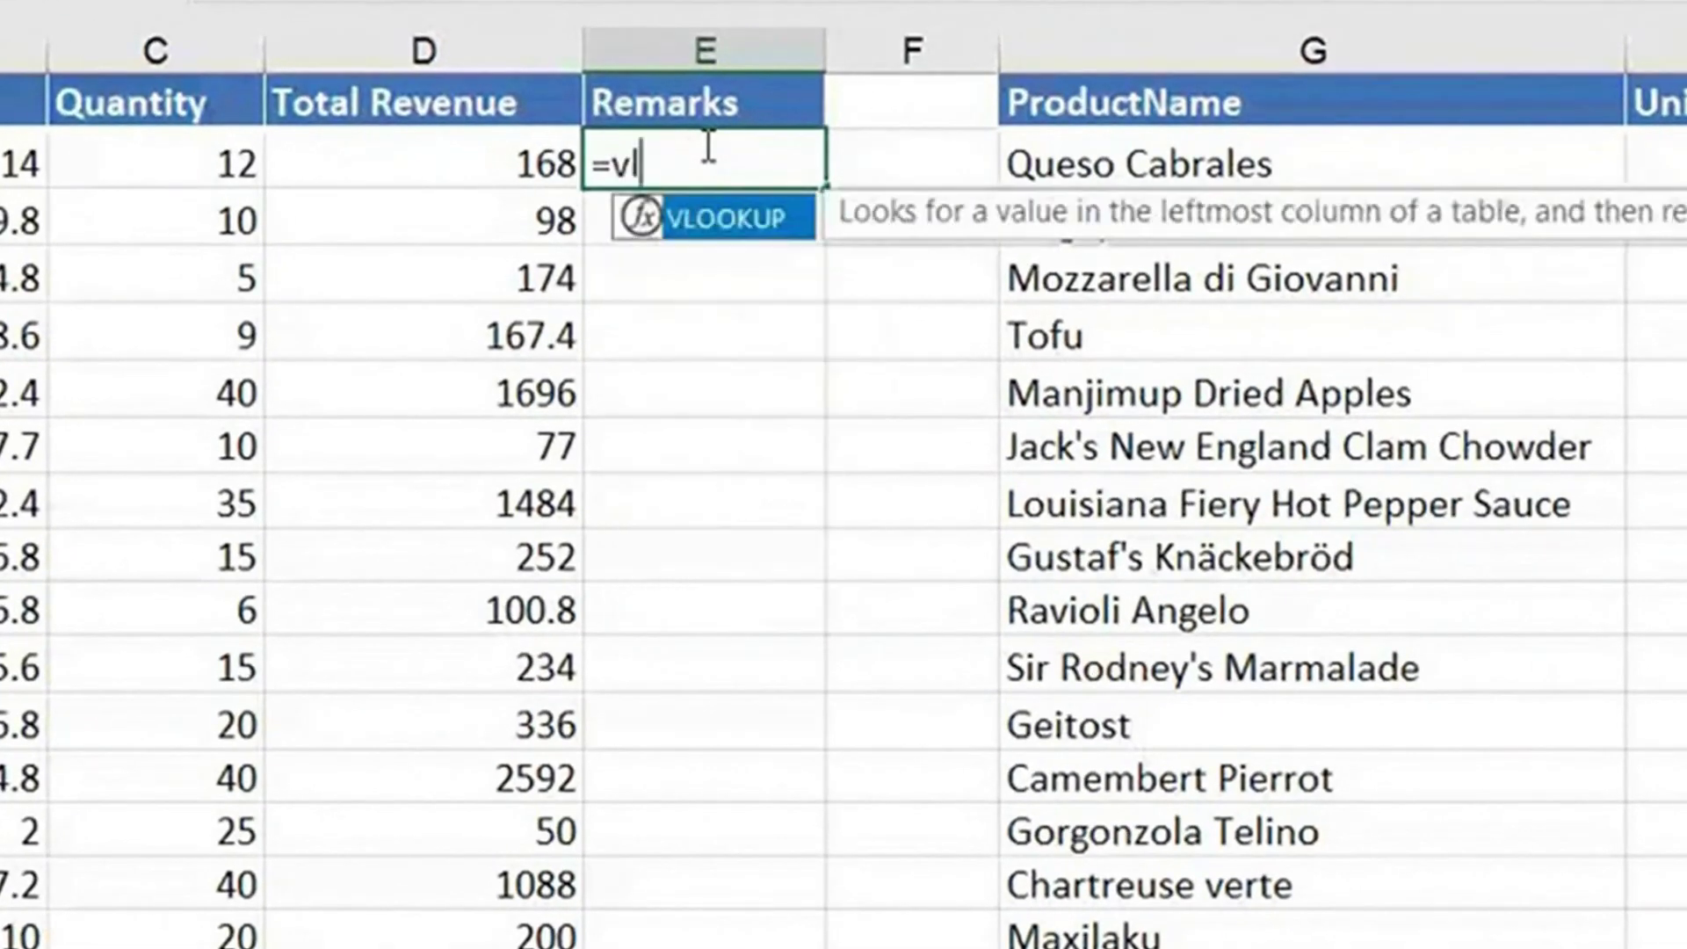
key(BackSpace)
key(BackSpace)
text(vl)
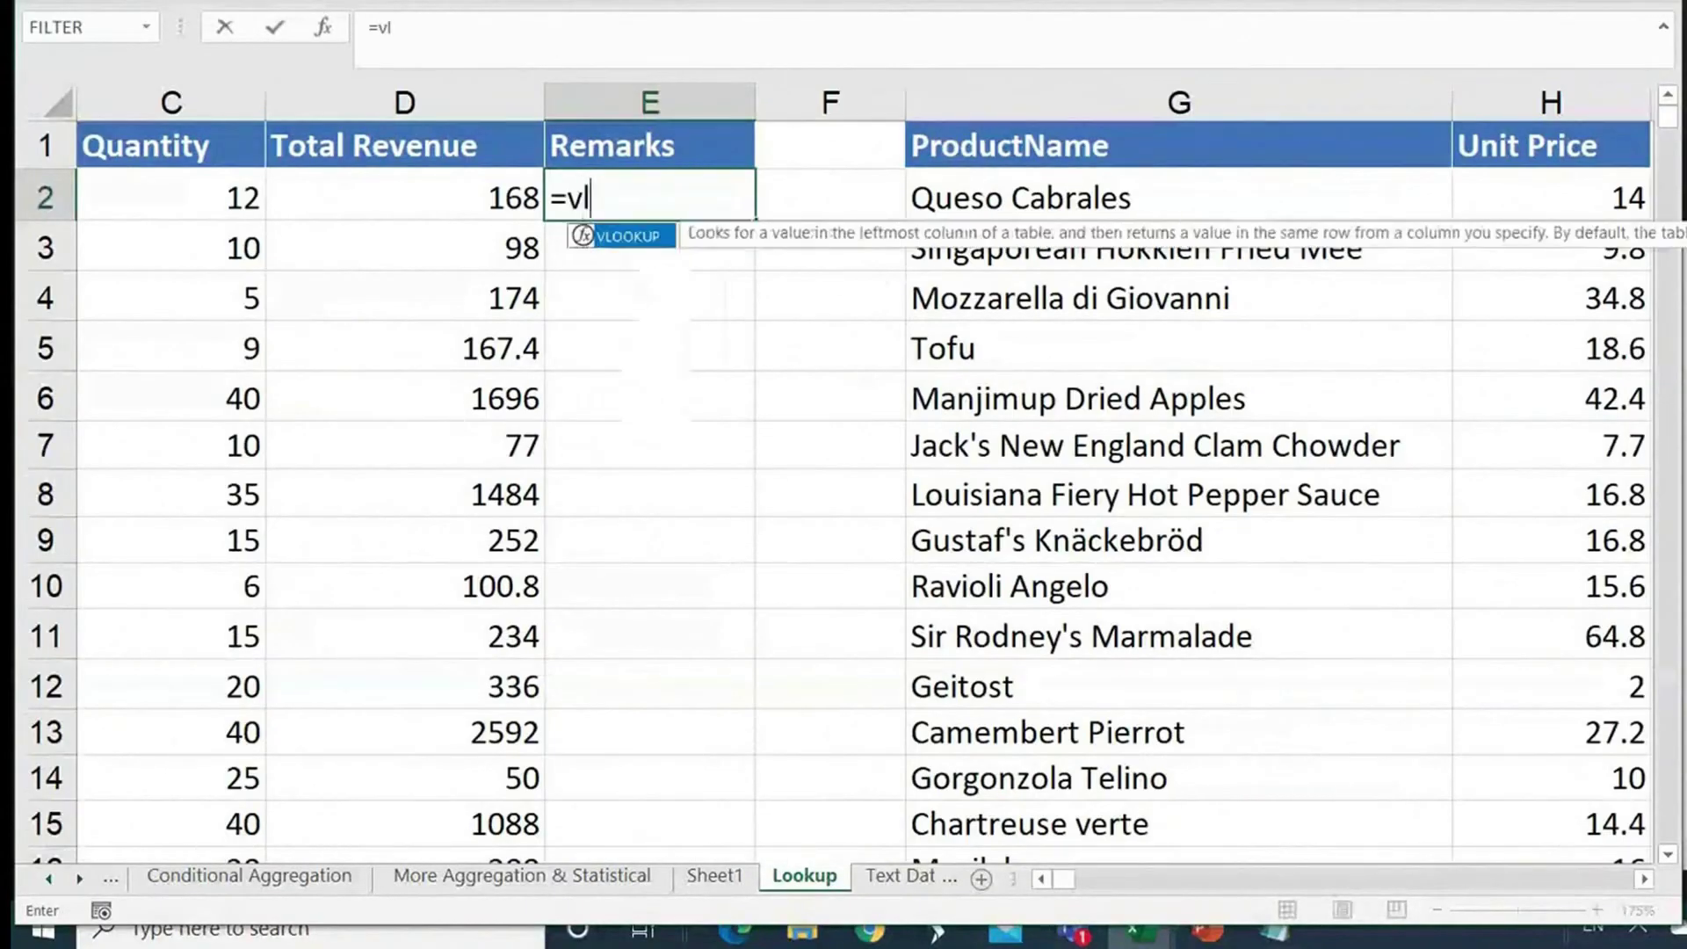
key(Tab)
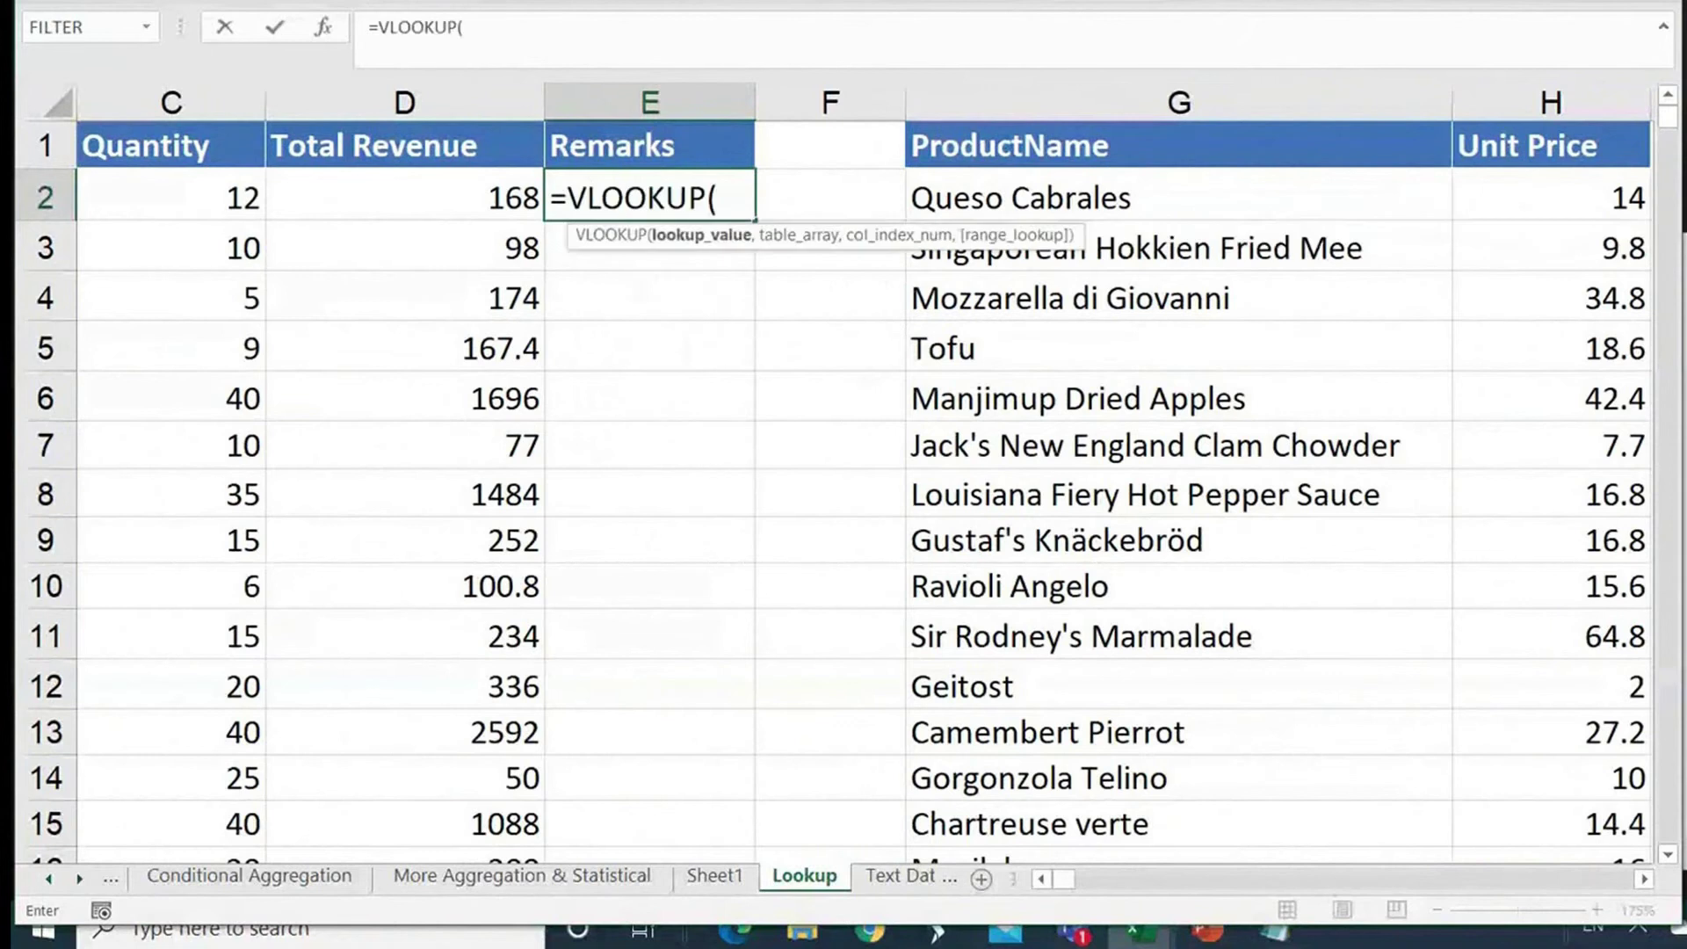
click(452, 202)
text(,)
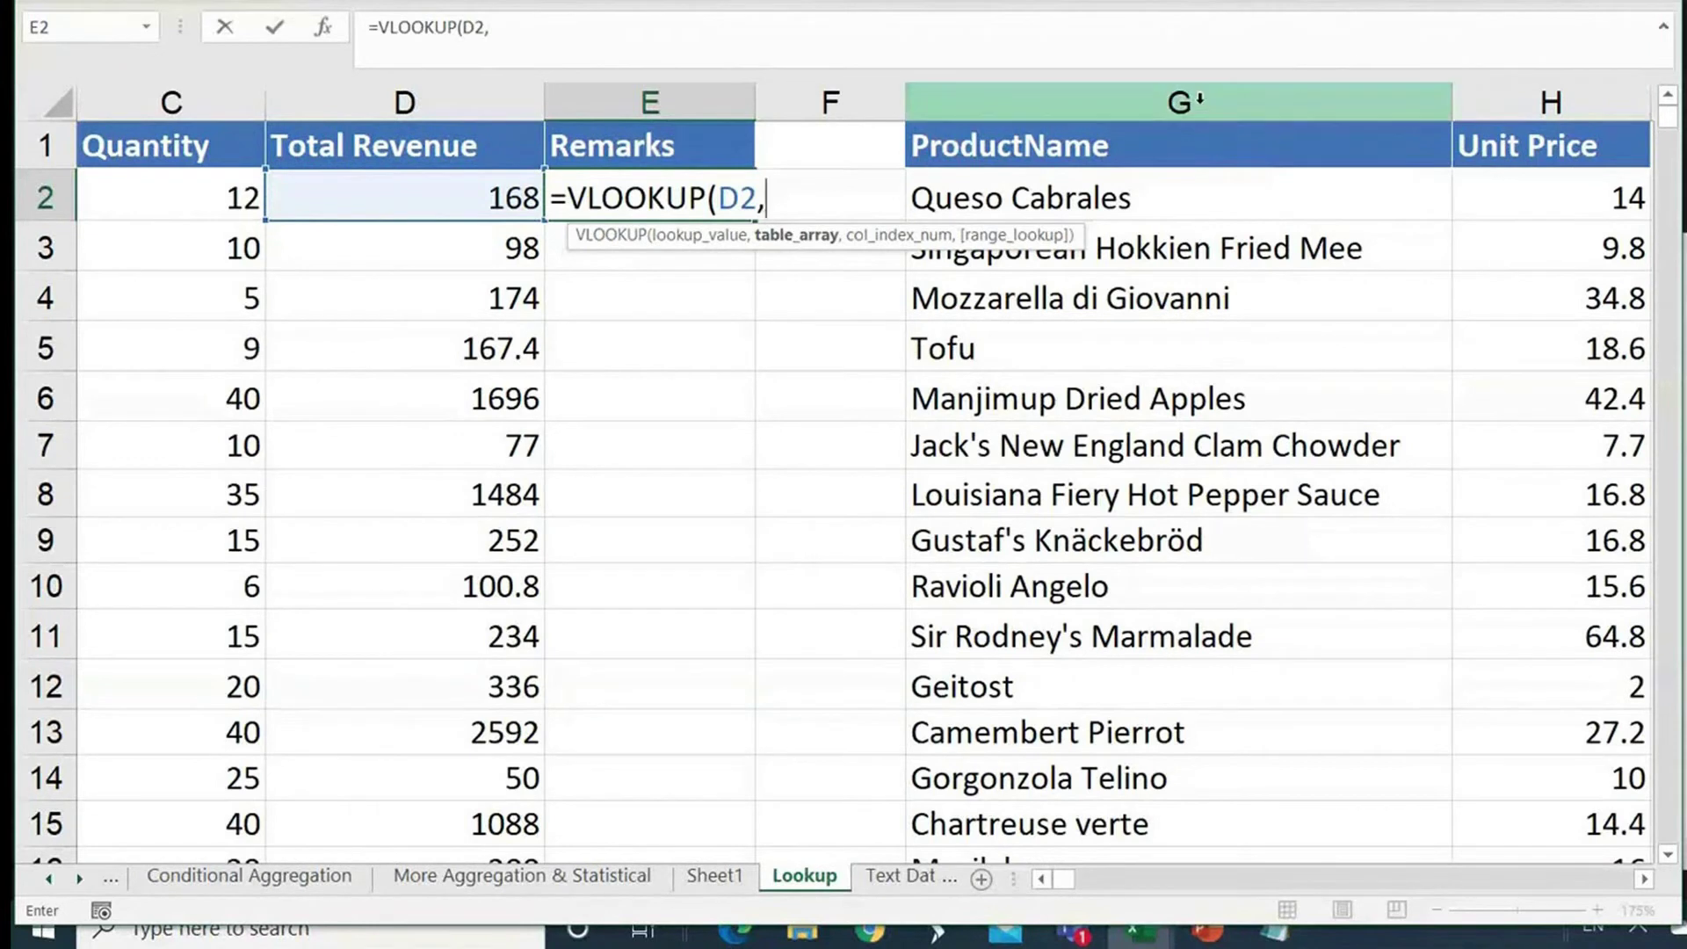
Step: Set the E2 formula's table array to the Revenue and Remarks table as the absolute range $K$1:$L$122
drag(1199, 102, 1518, 136)
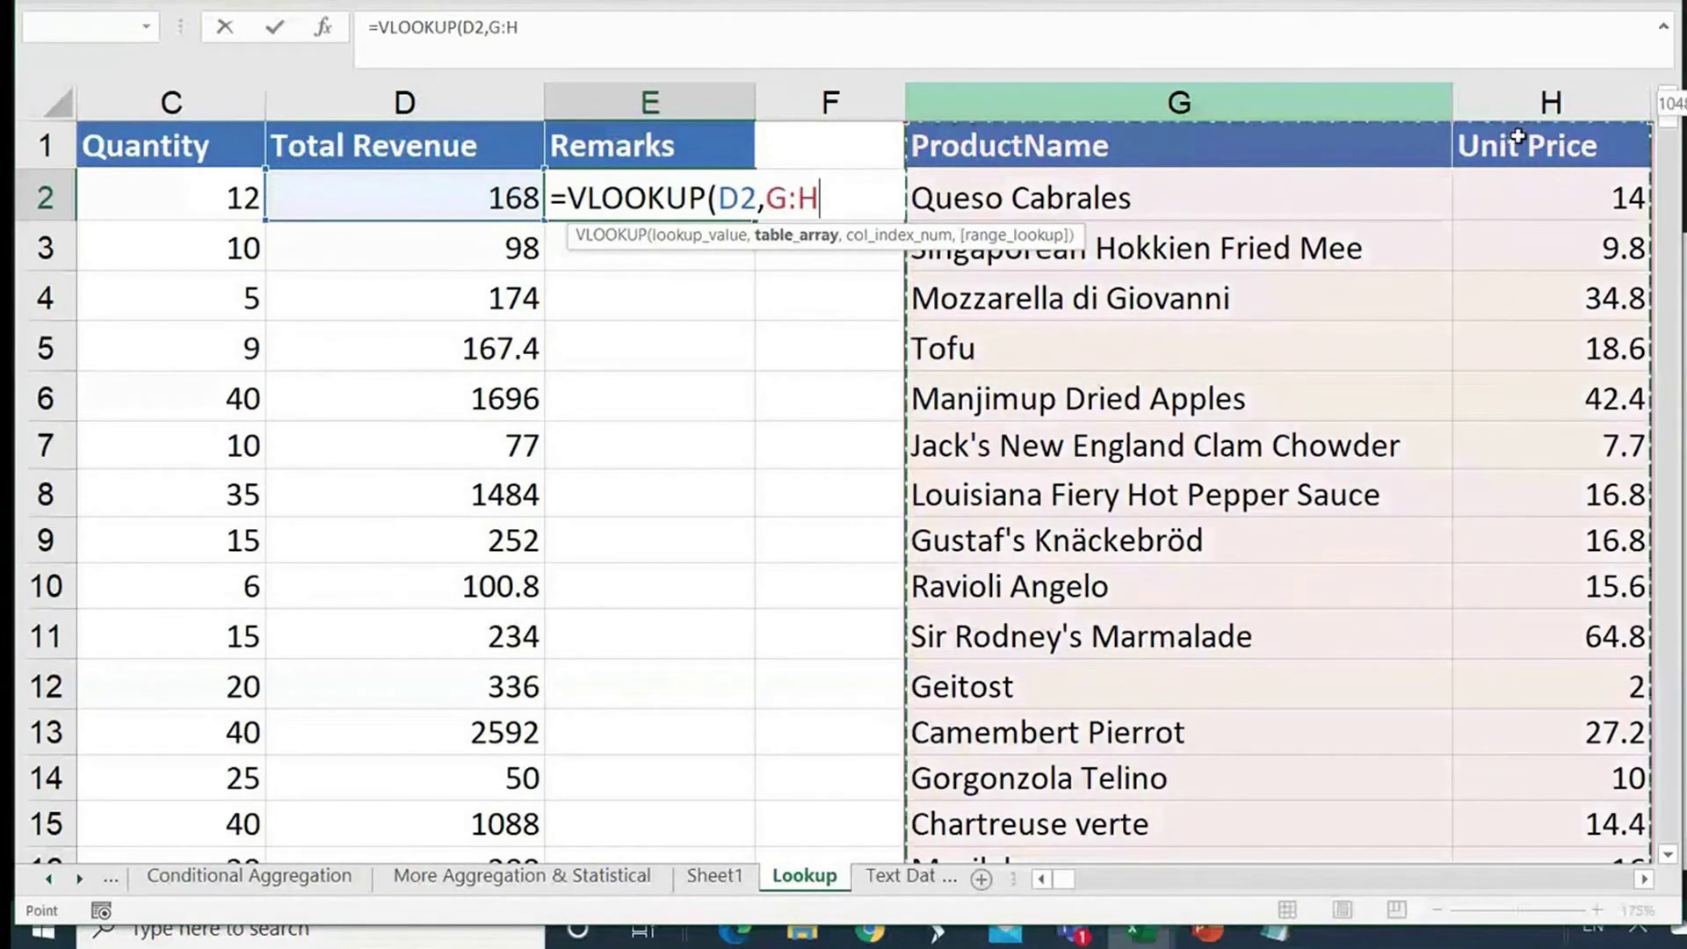
scroll(1235, 351, right, 5)
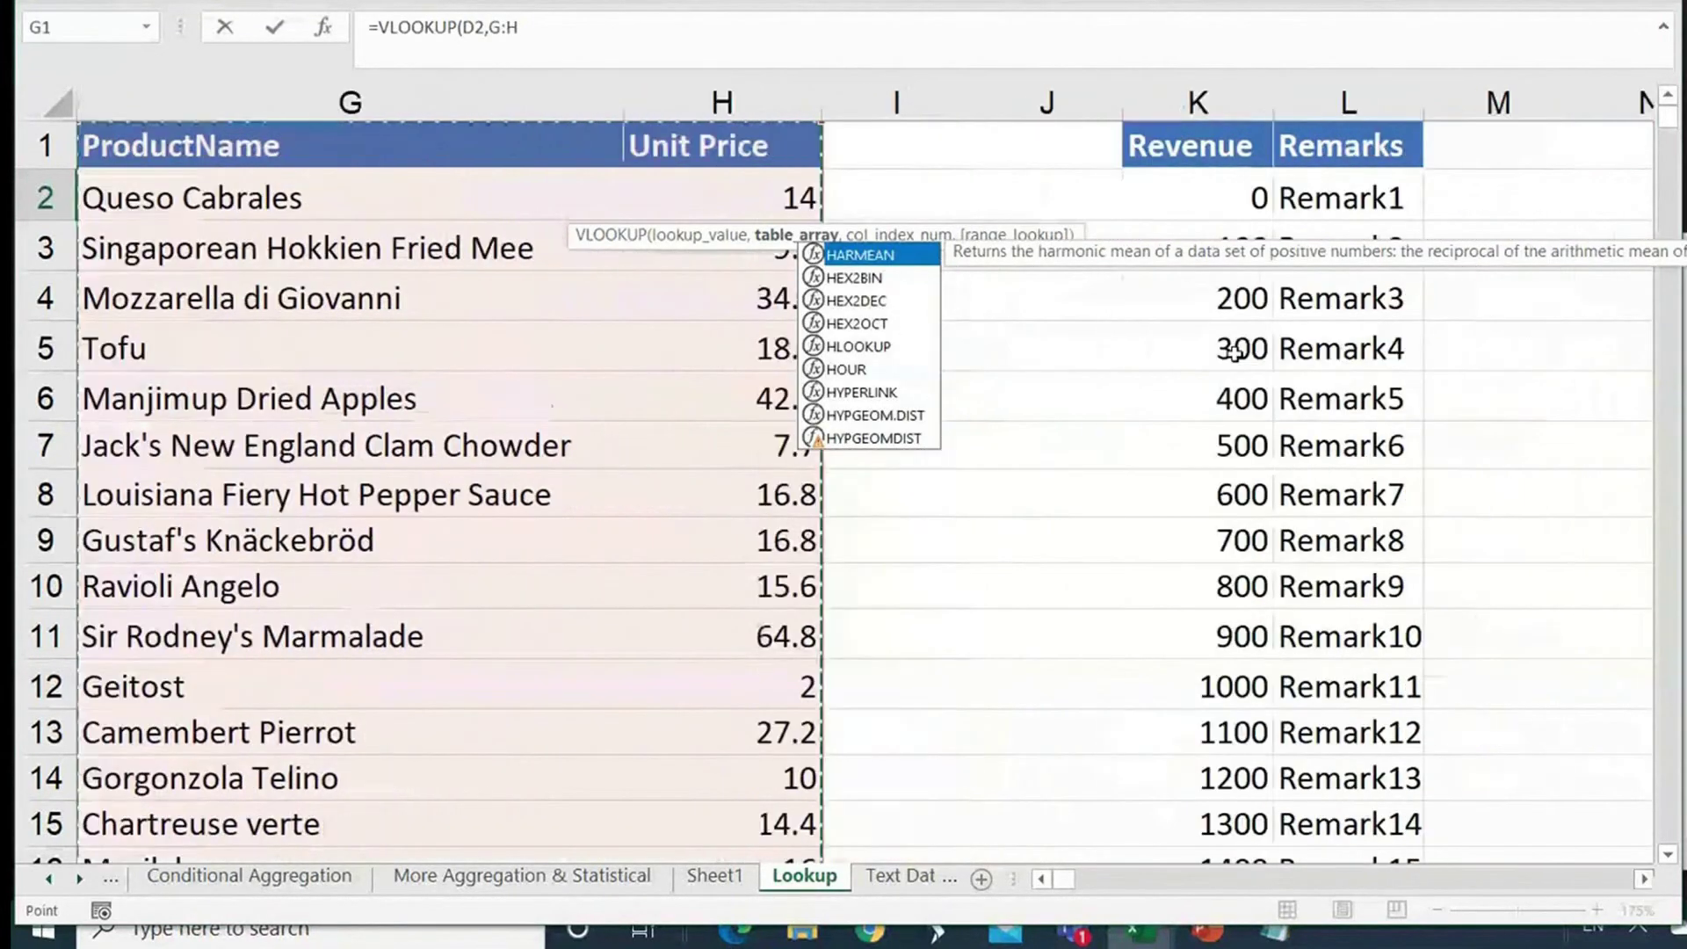
click(1213, 102)
click(1237, 139)
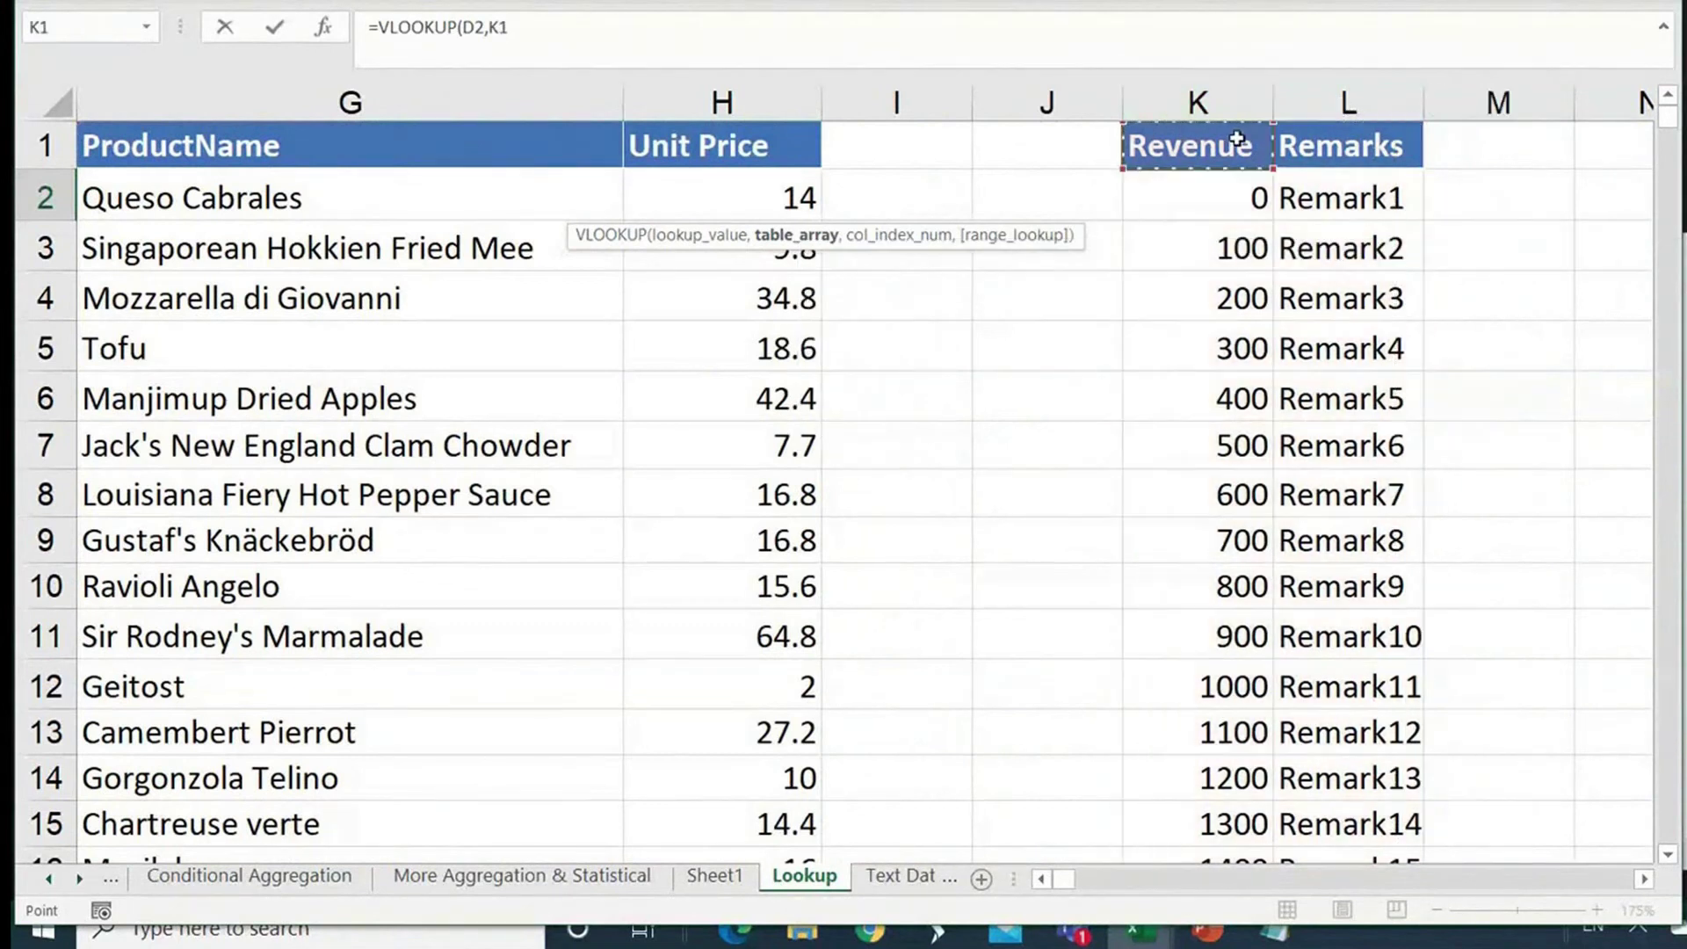
key(ctrl+shift+Right)
key(ctrl+shift+Down)
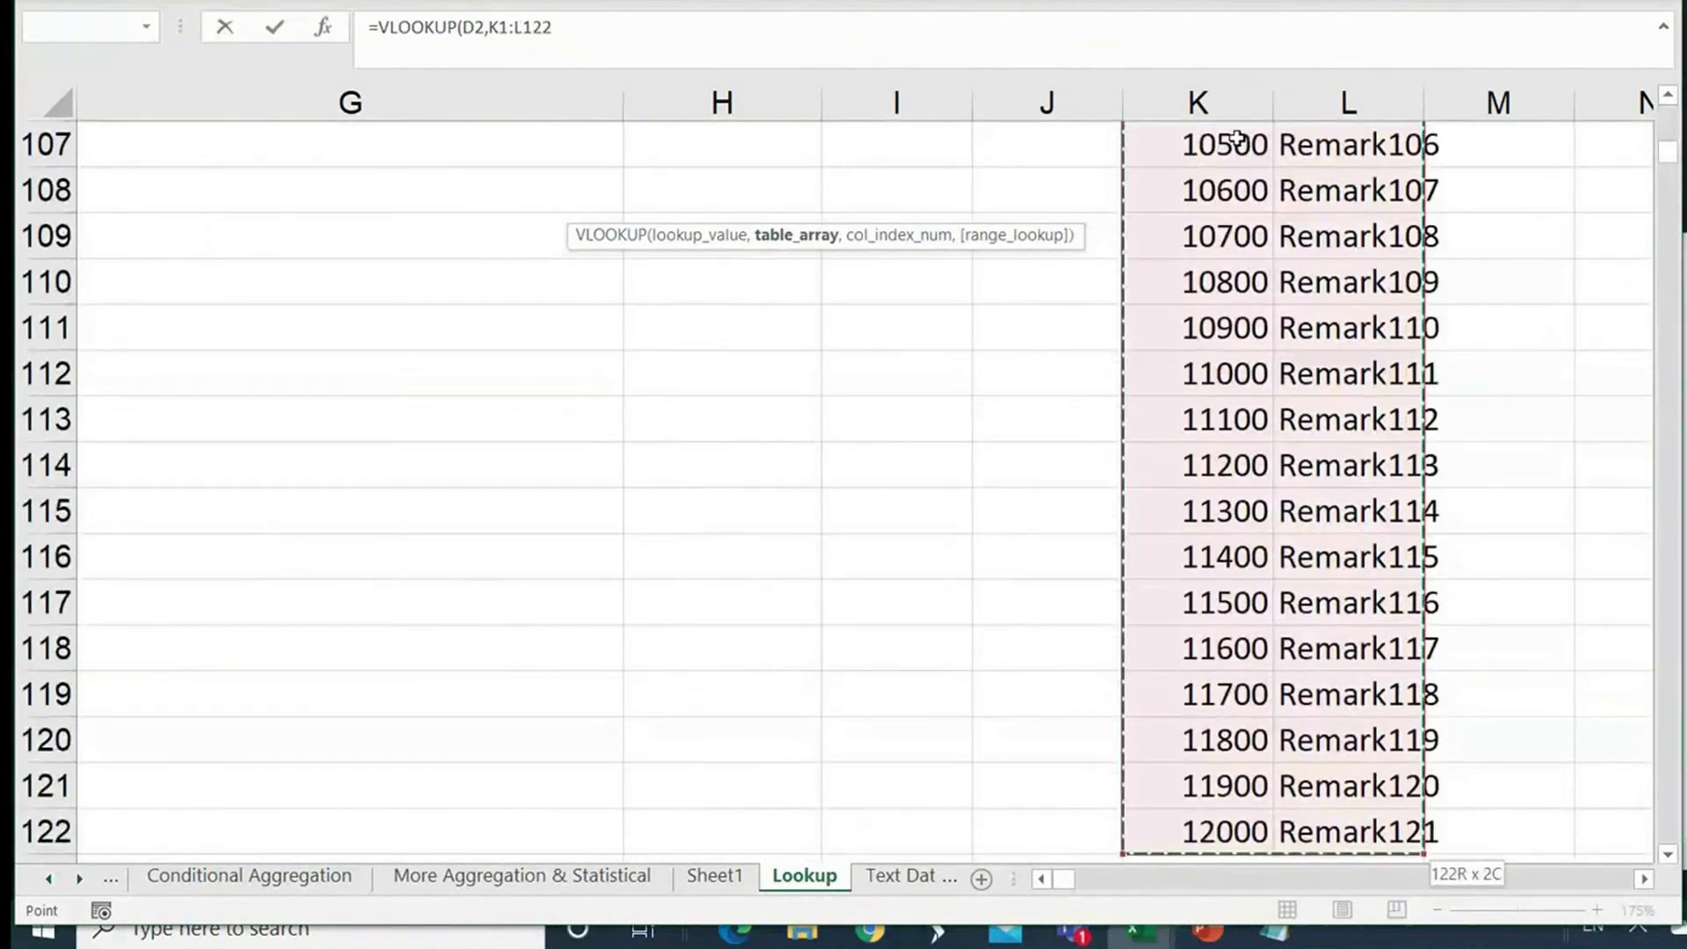
key(F4)
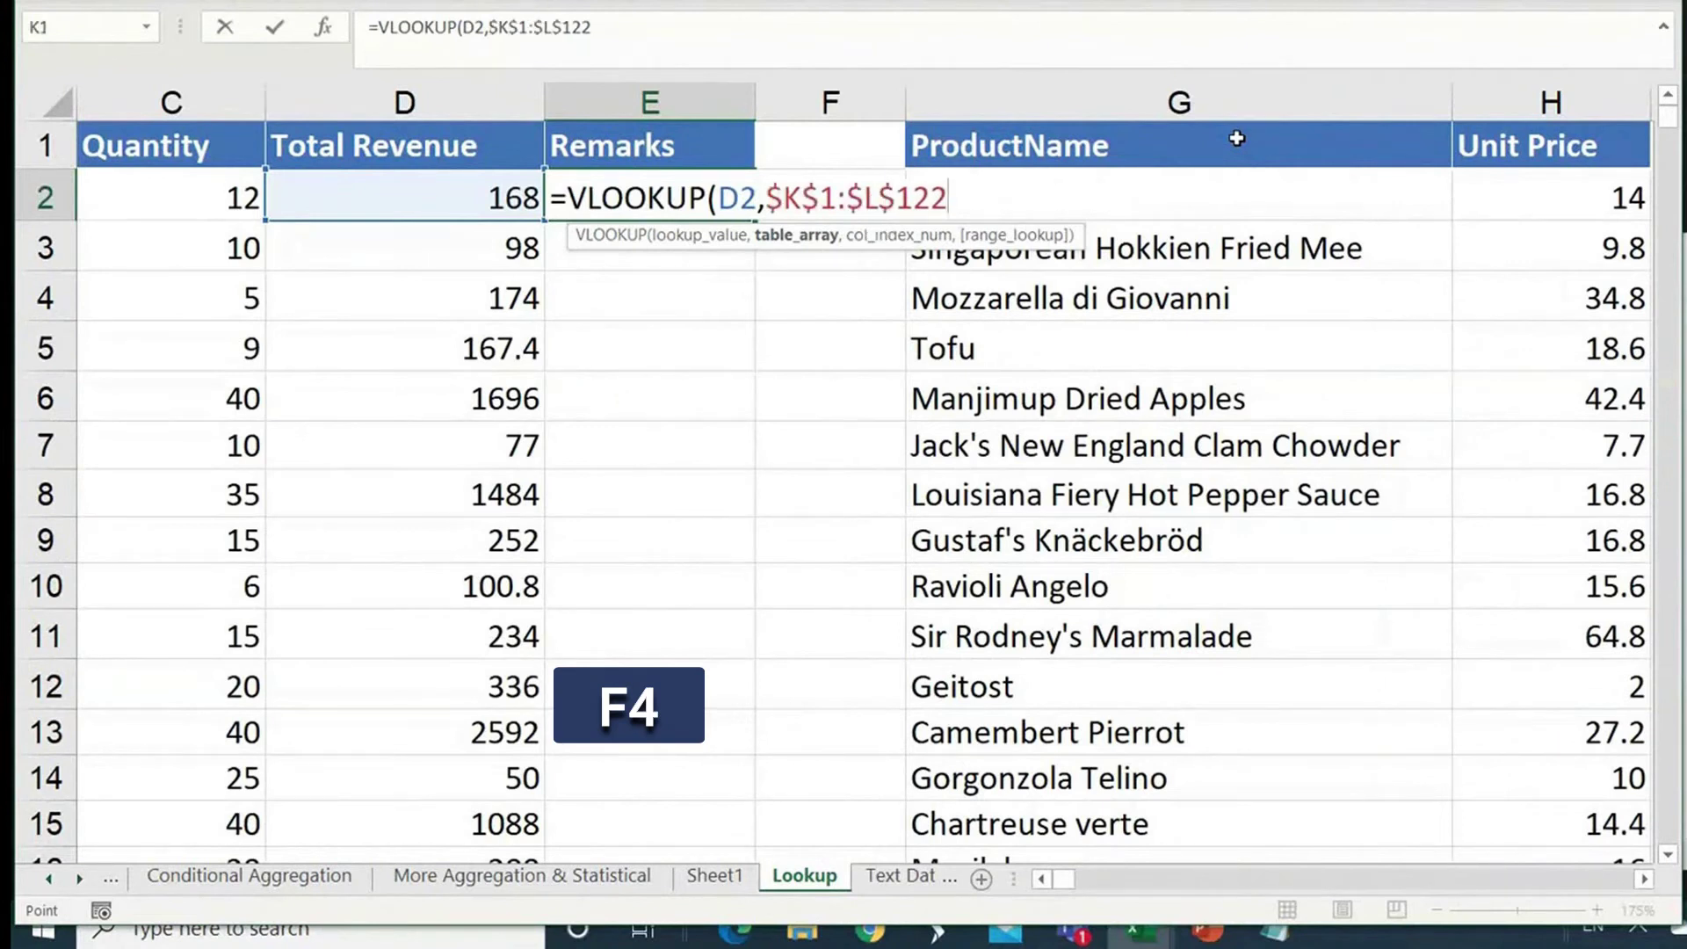
Step: Set the E2 formula's column index to 2 and check it against the Remarks column of the lookup table
text(,2)
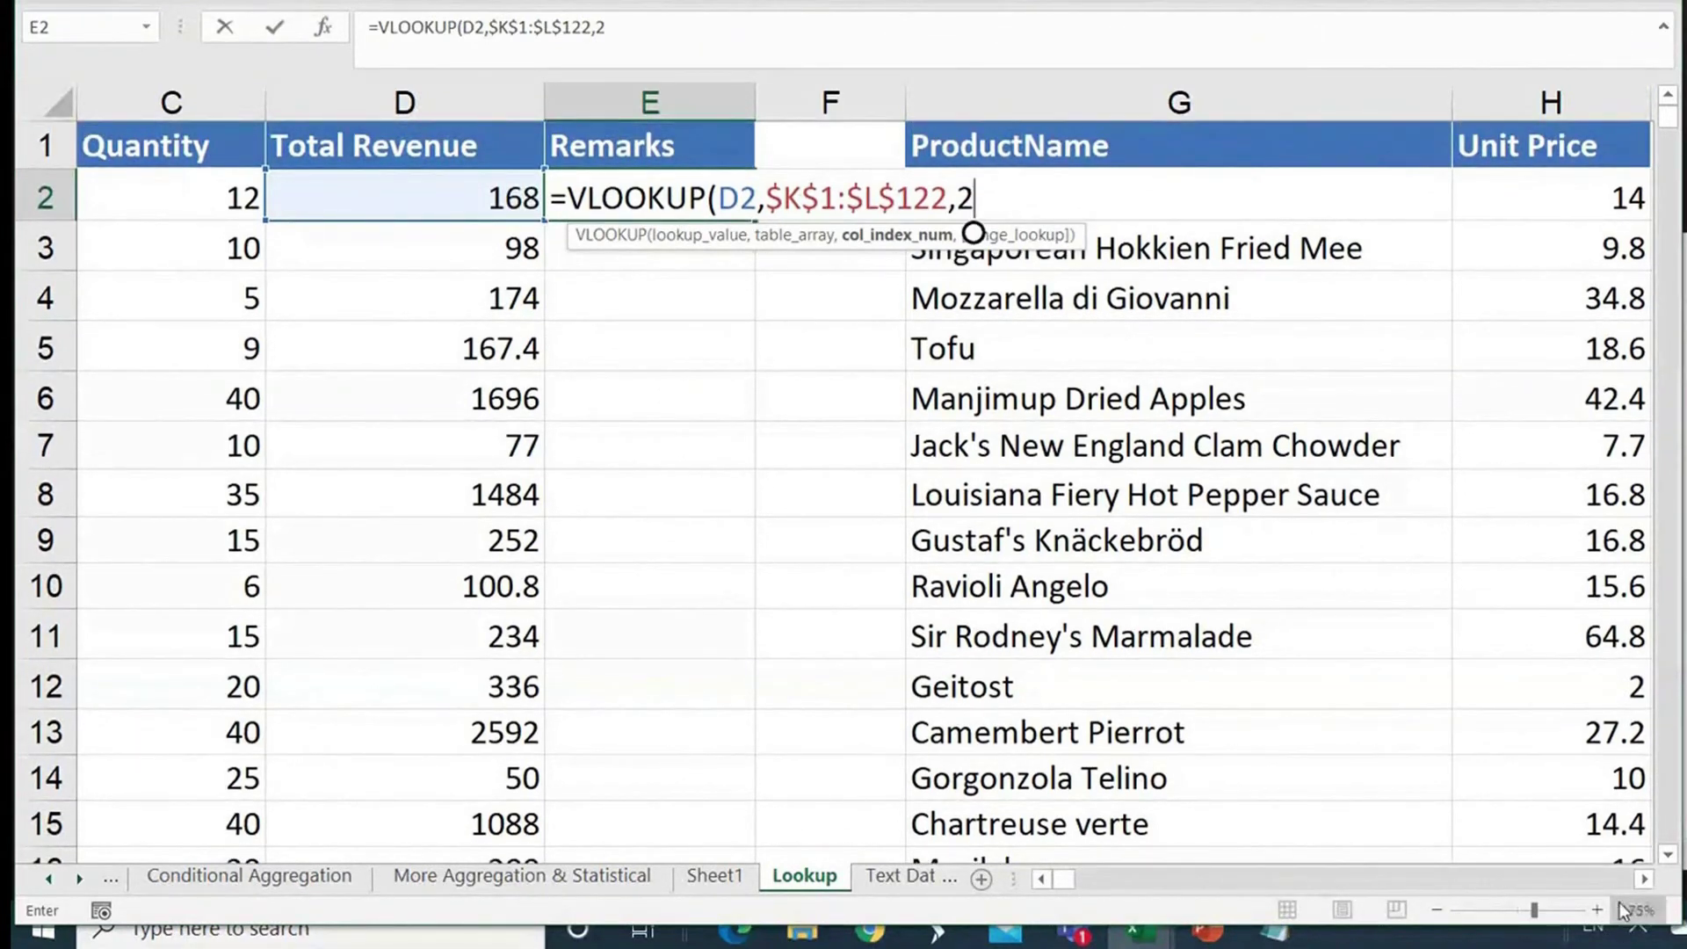
click(1643, 879)
click(1643, 879)
click(1643, 879)
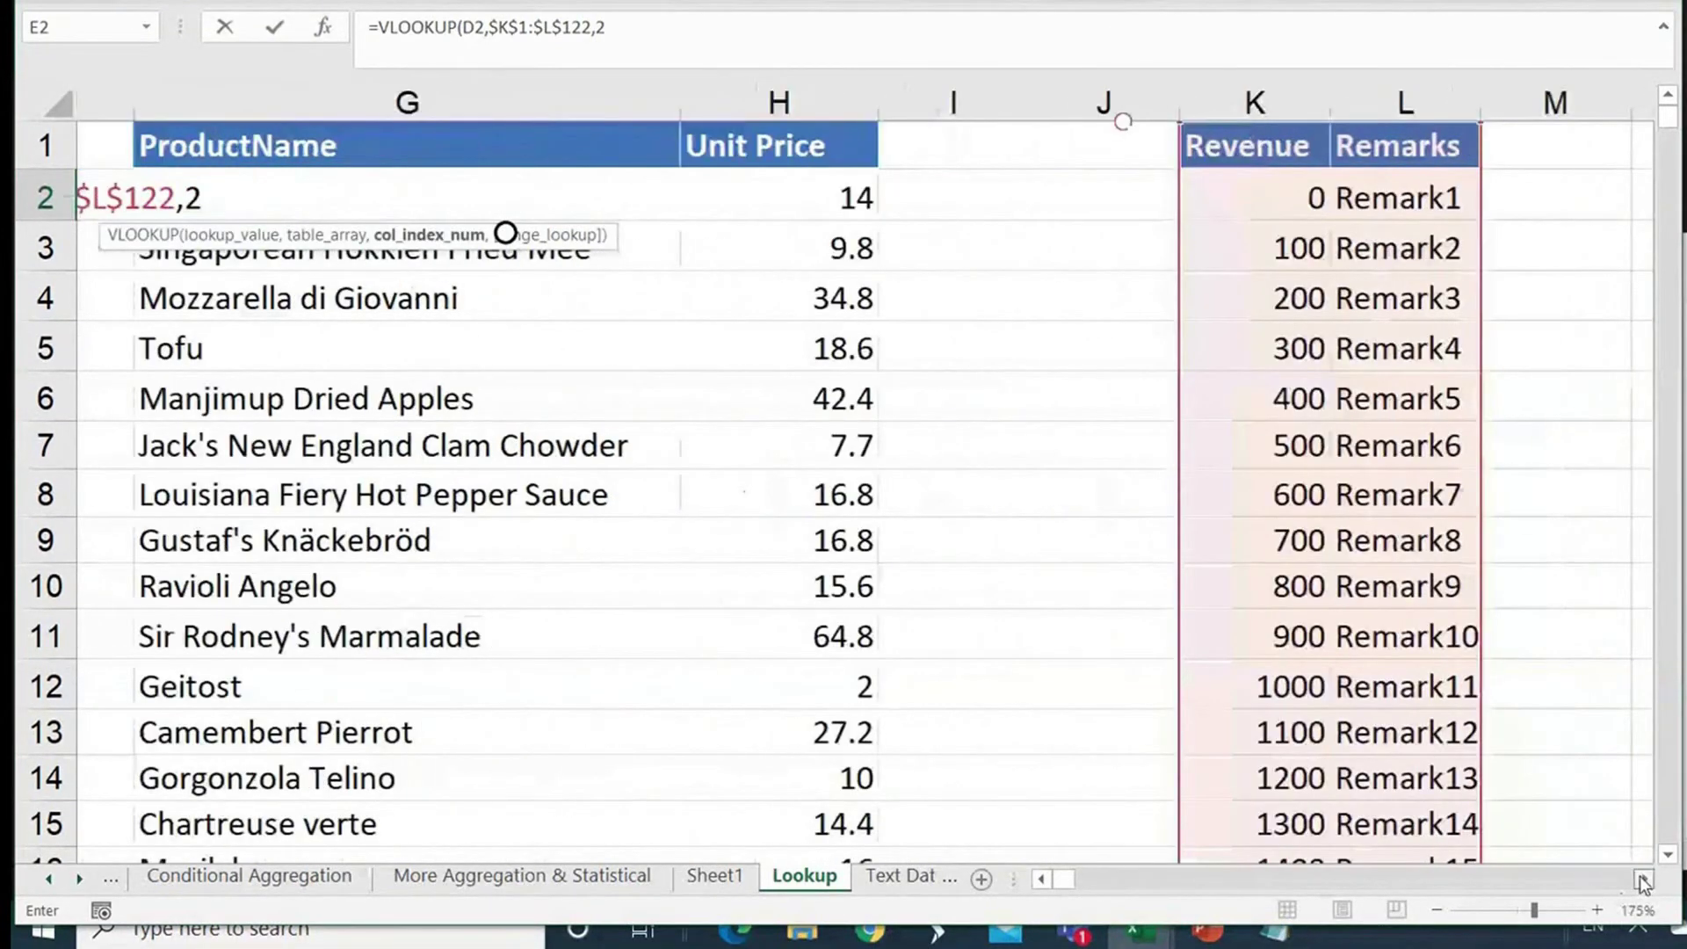
click(1643, 879)
click(1044, 878)
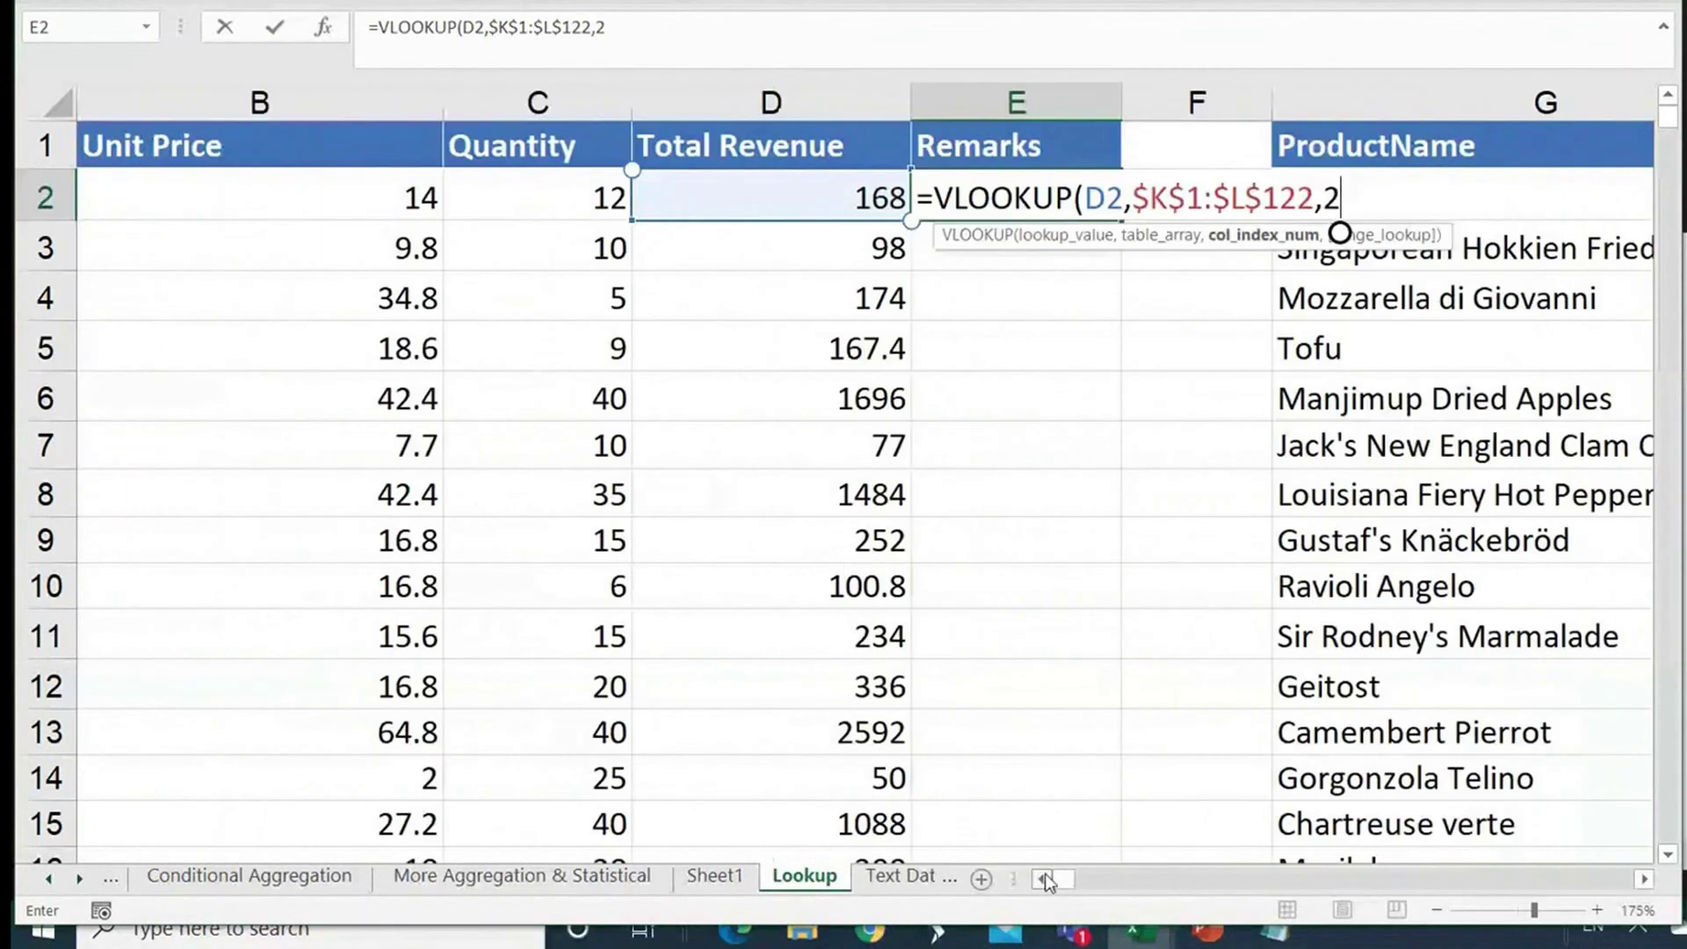
Step: Check the E2 formula's range lookup options against the order of the Revenue values in column K
text(,)
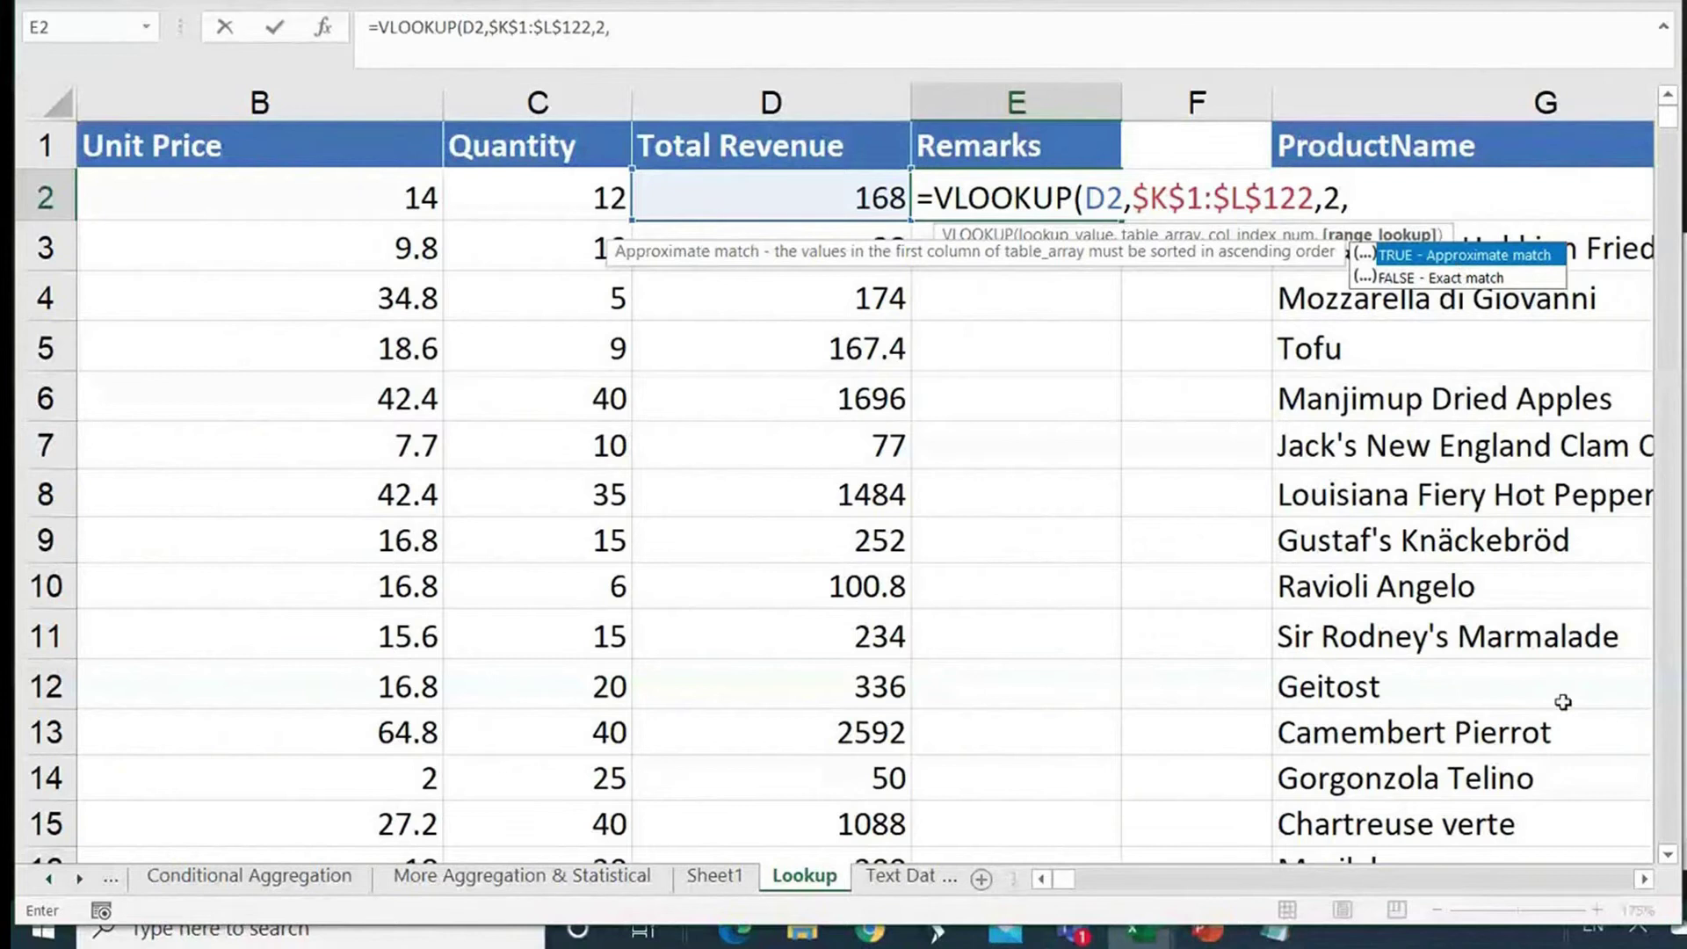
scroll(1563, 702, right, 3)
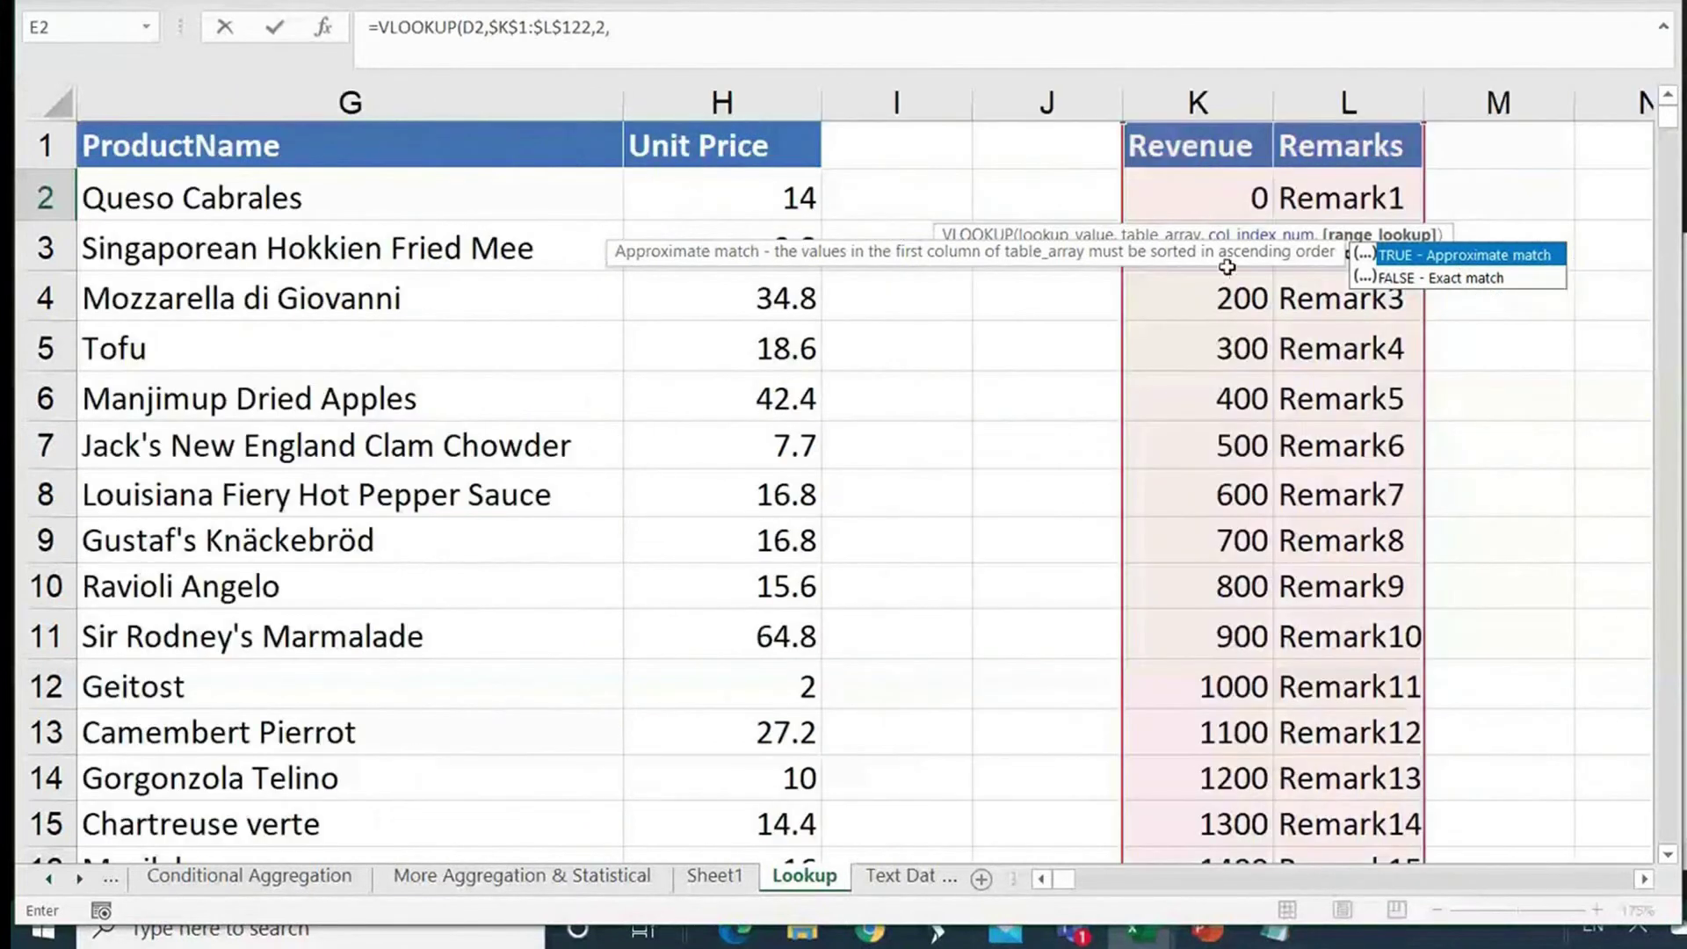
click(1048, 887)
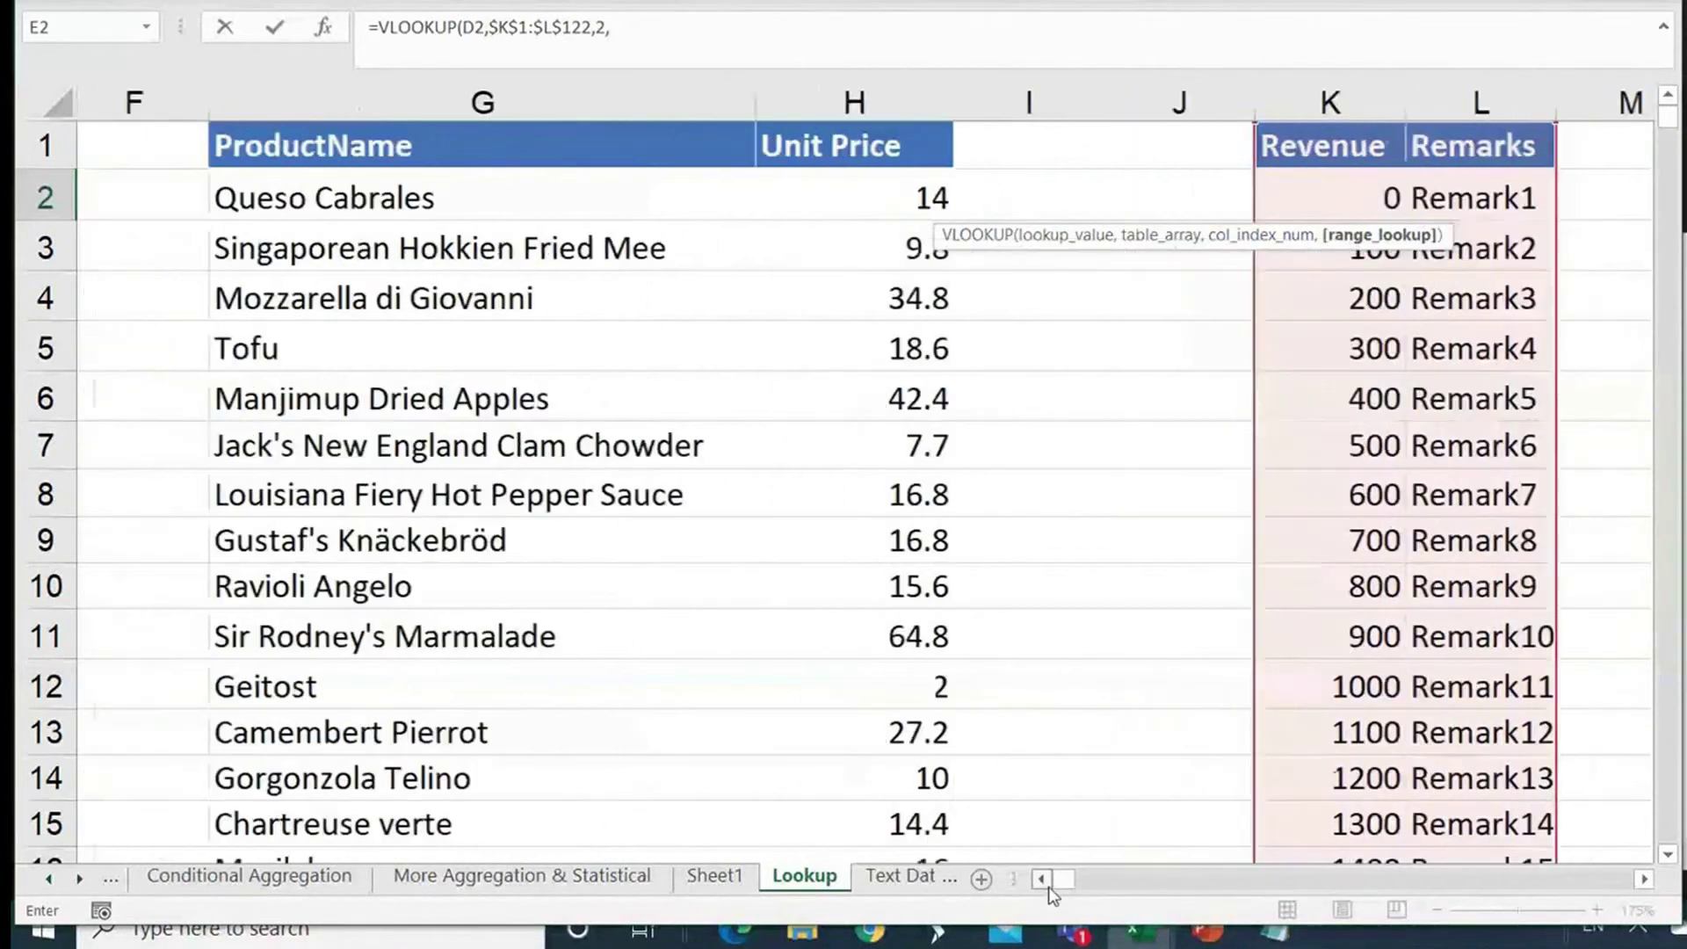
click(1048, 886)
click(1048, 887)
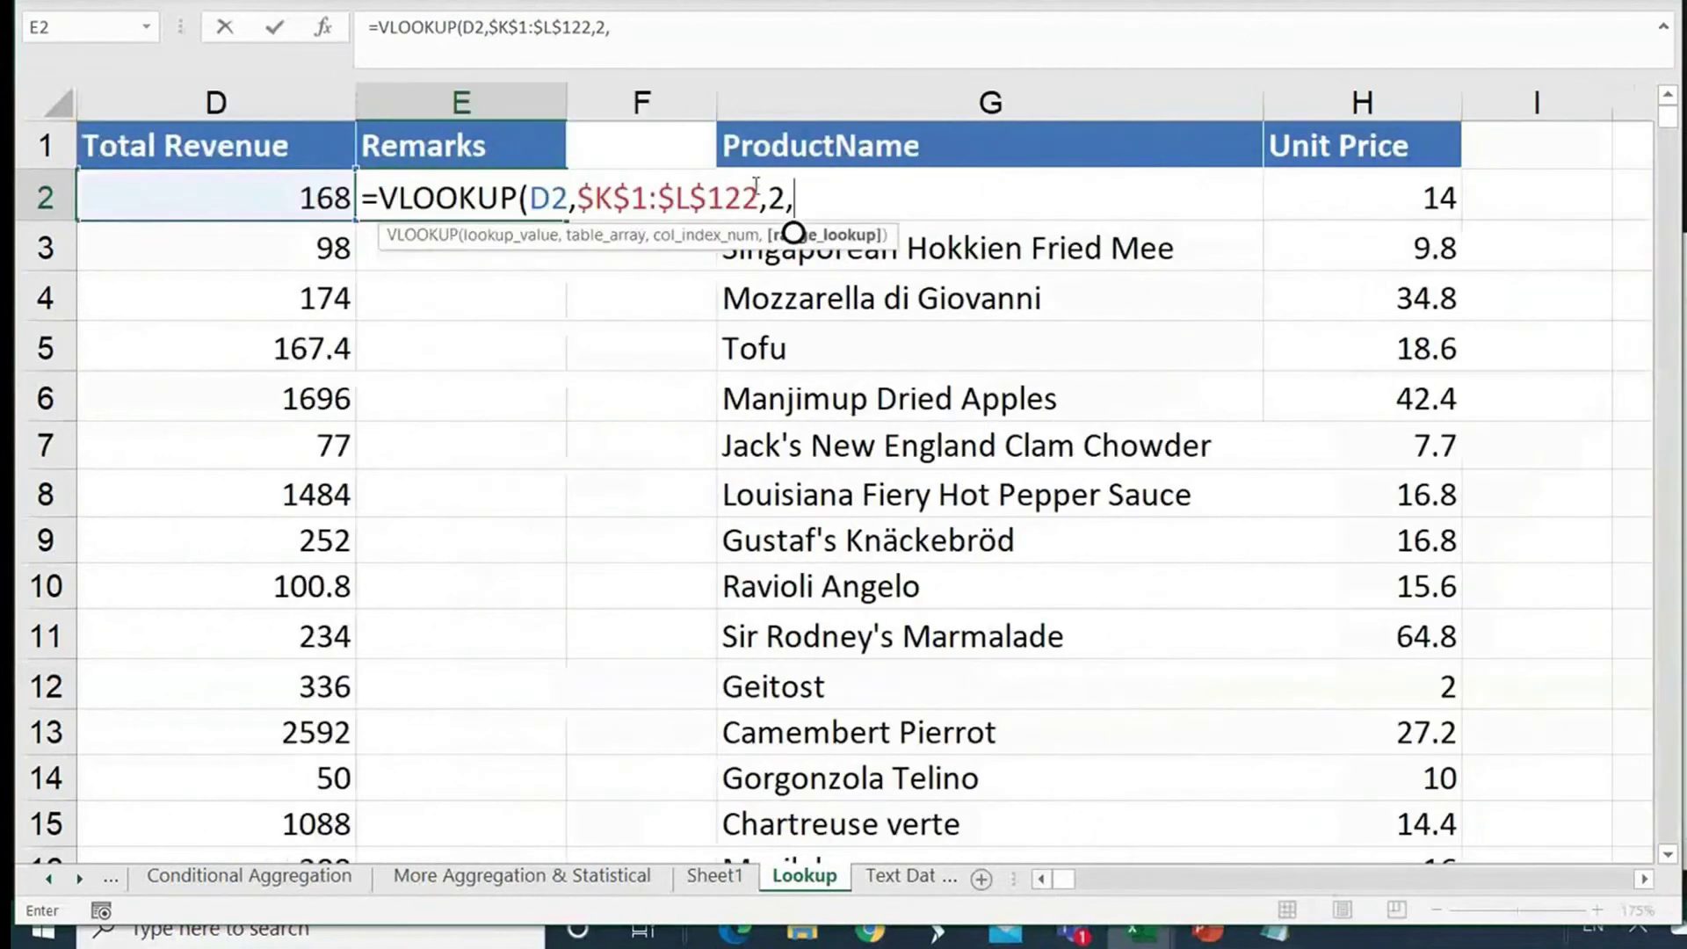
click(802, 197)
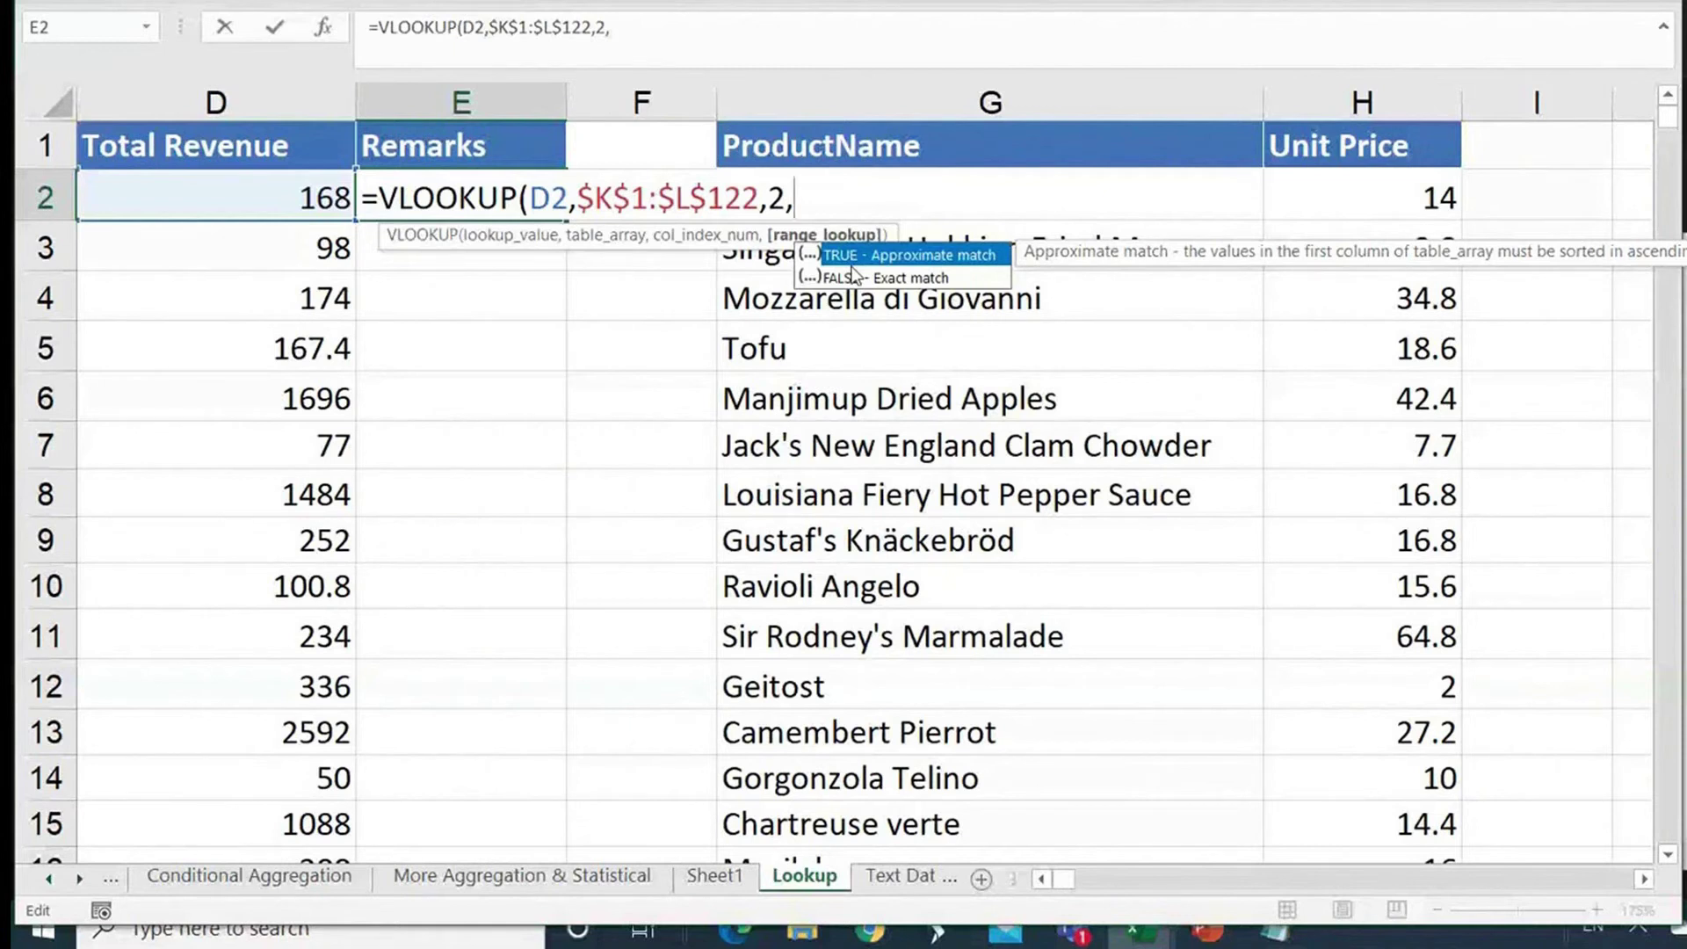
key(BackSpace)
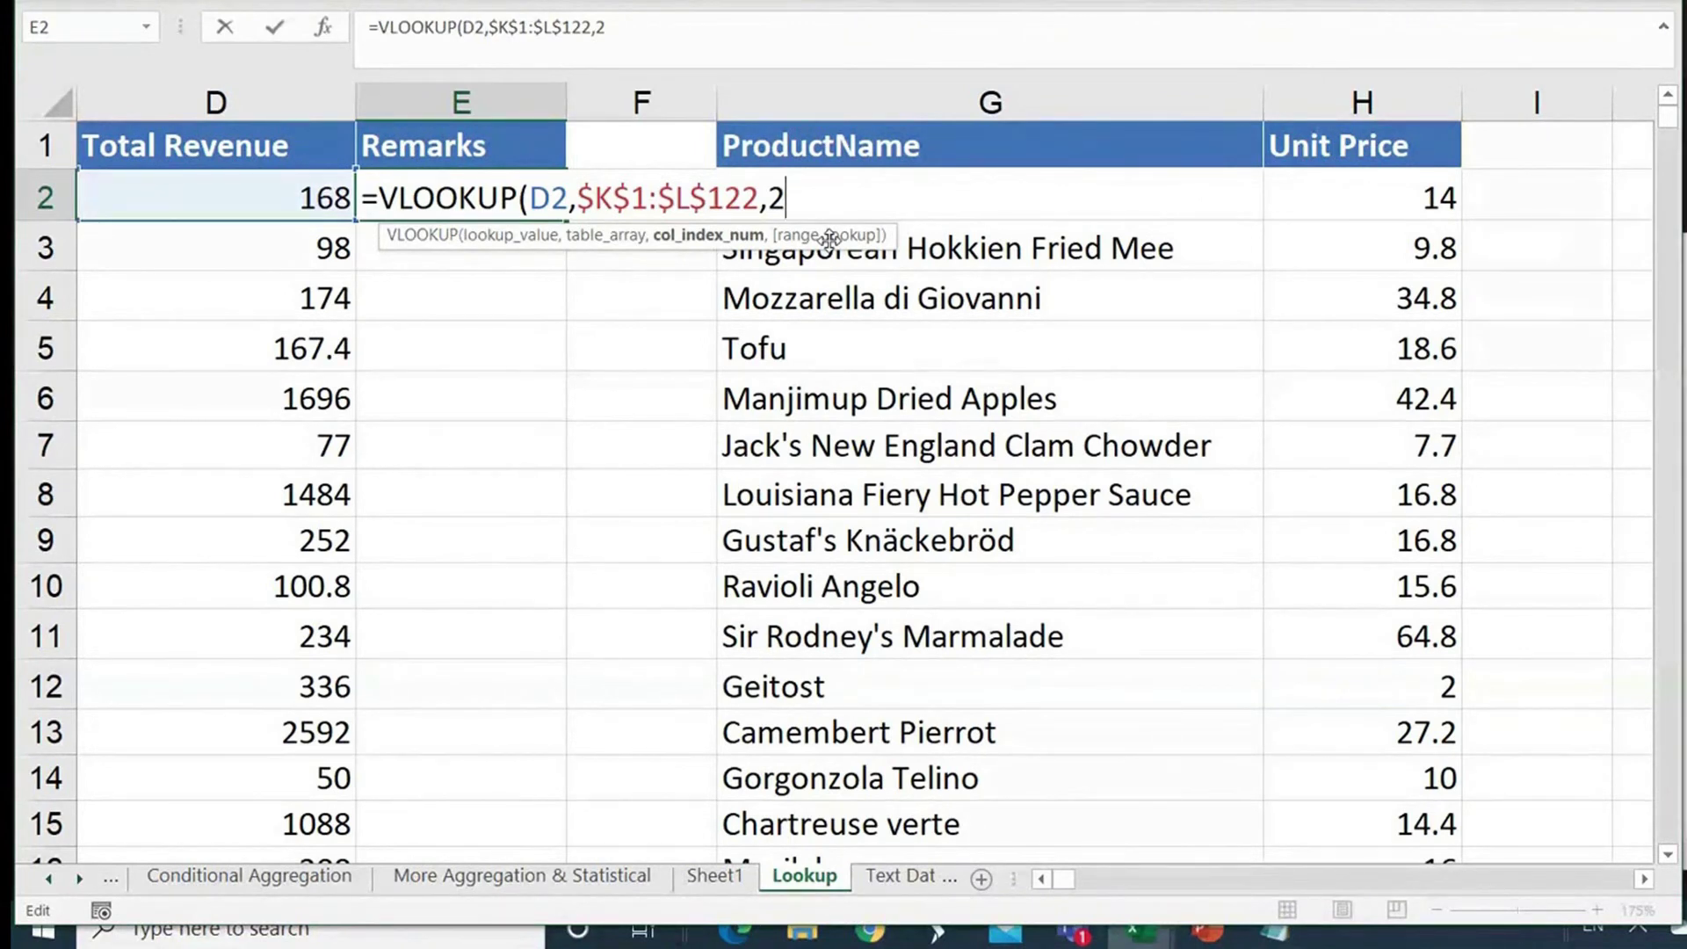
text())
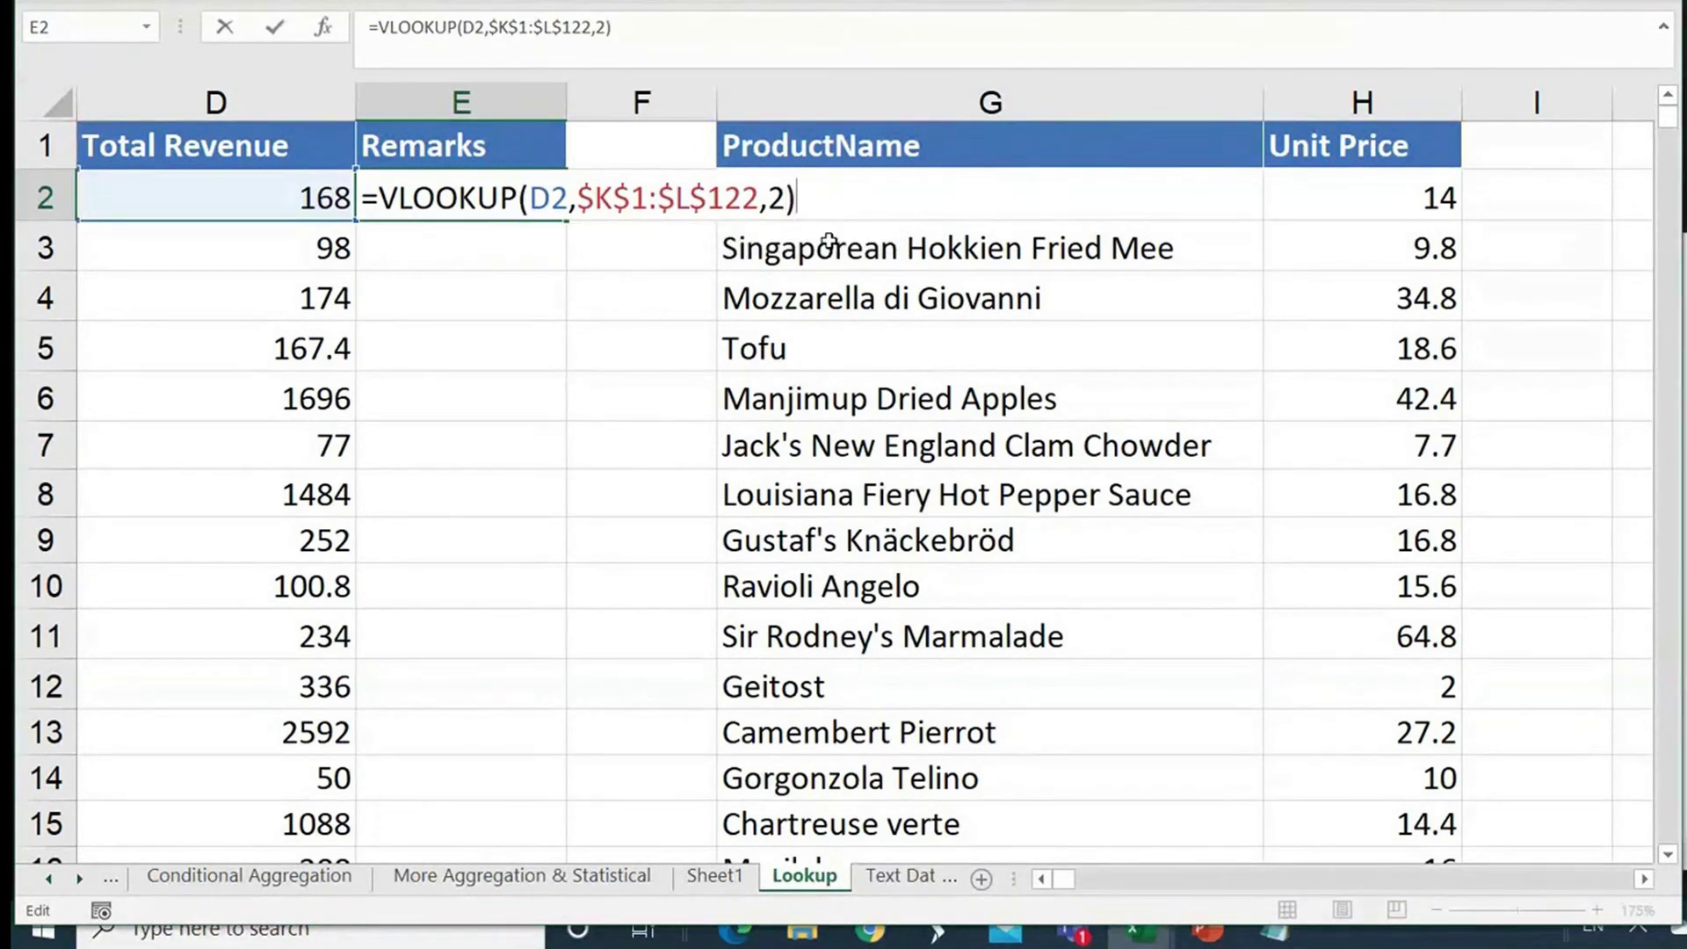
key(BackSpace)
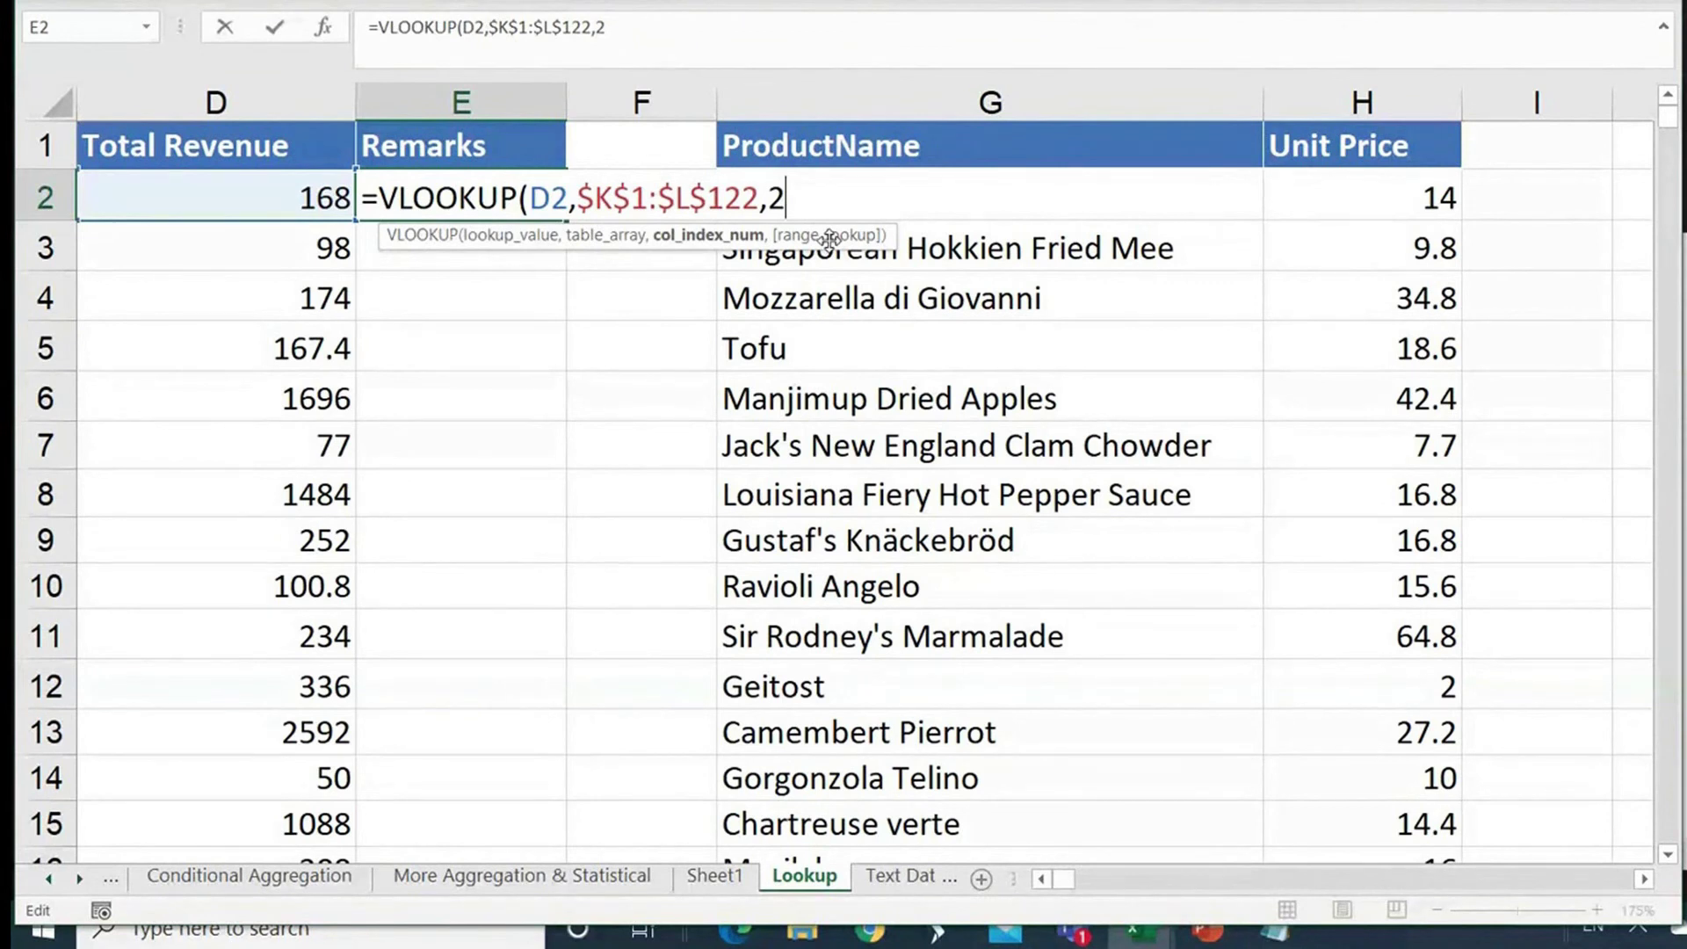
text(,1)
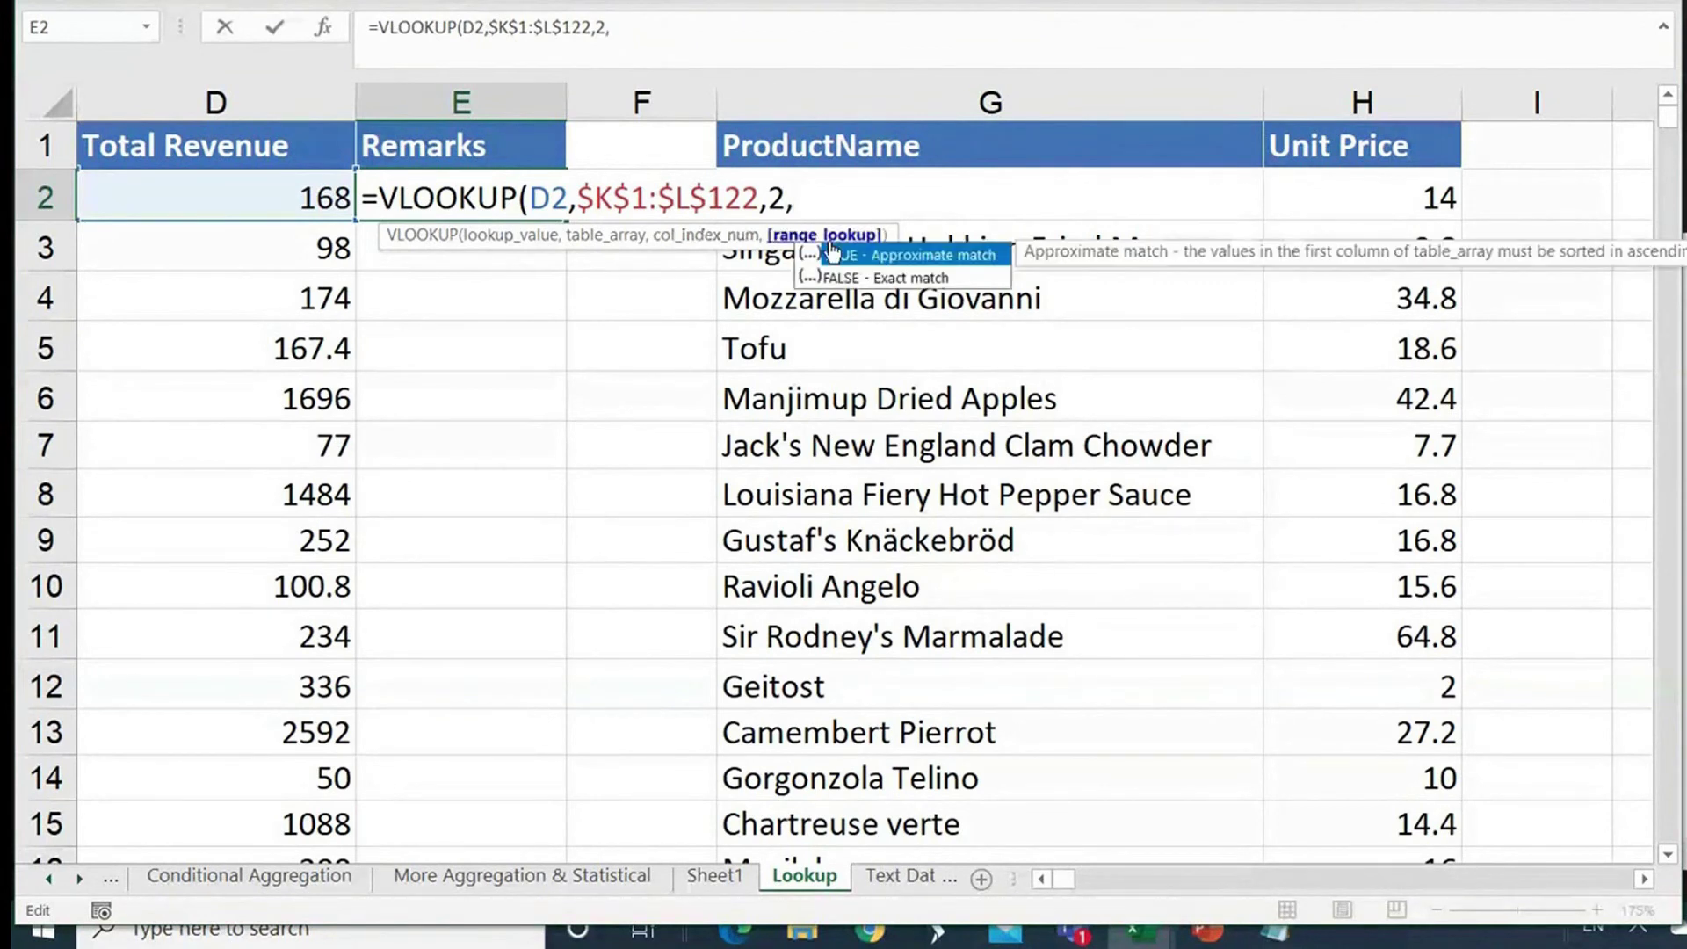
key(BackSpace)
key(BackSpace)
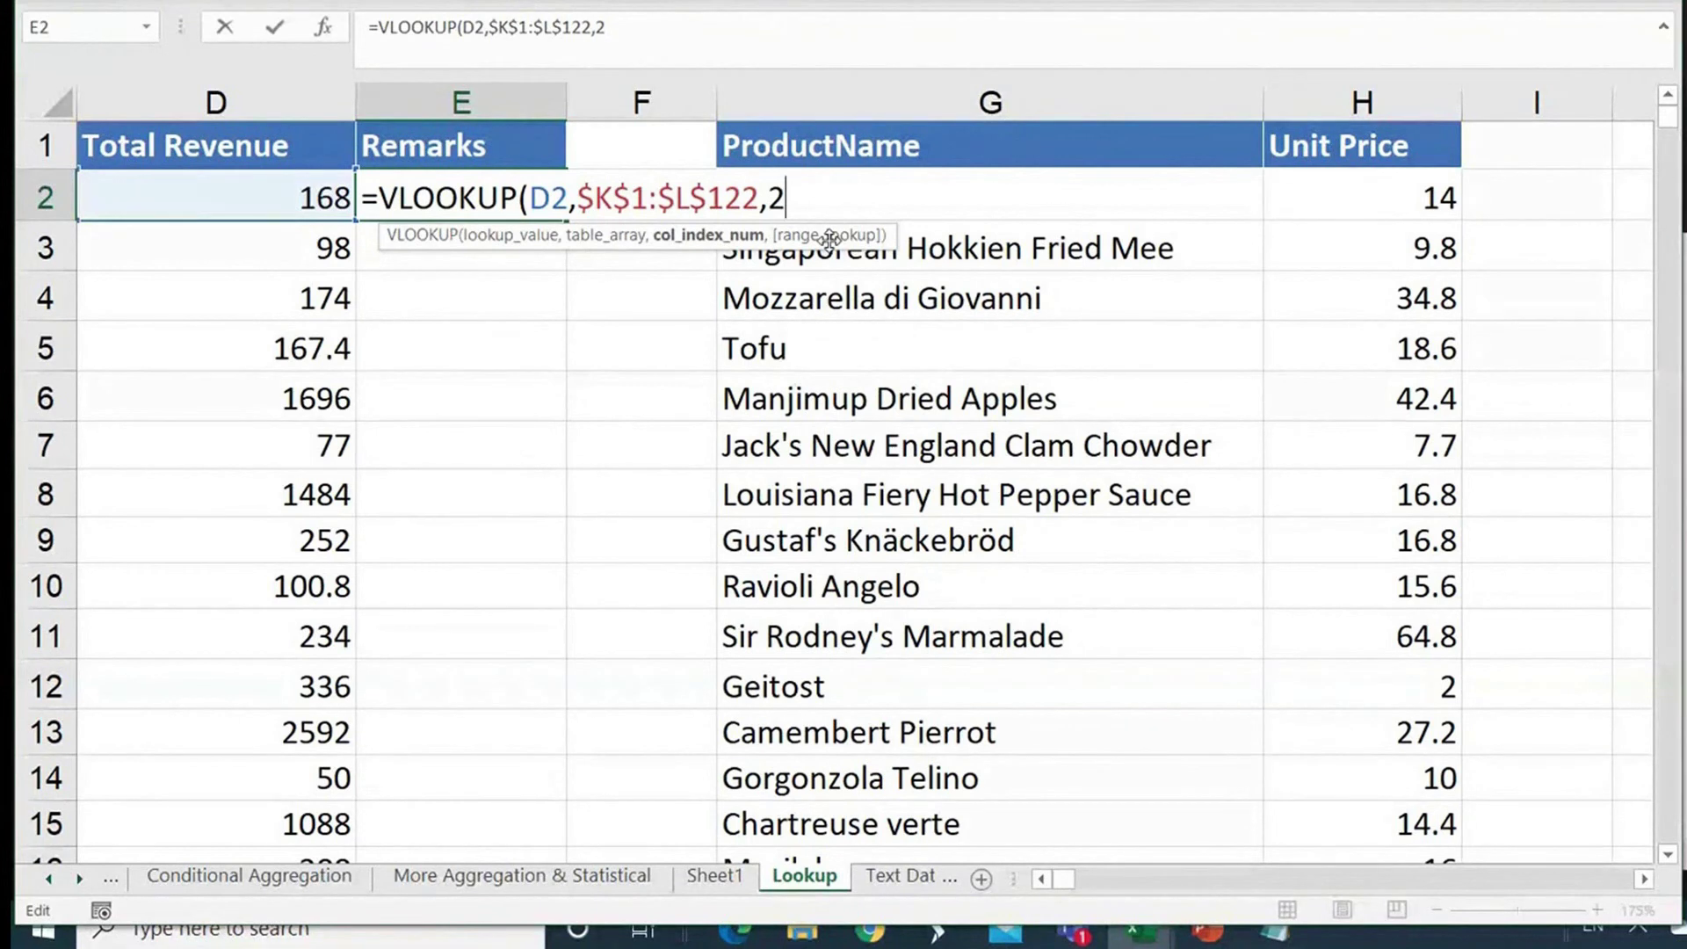
text(,1)
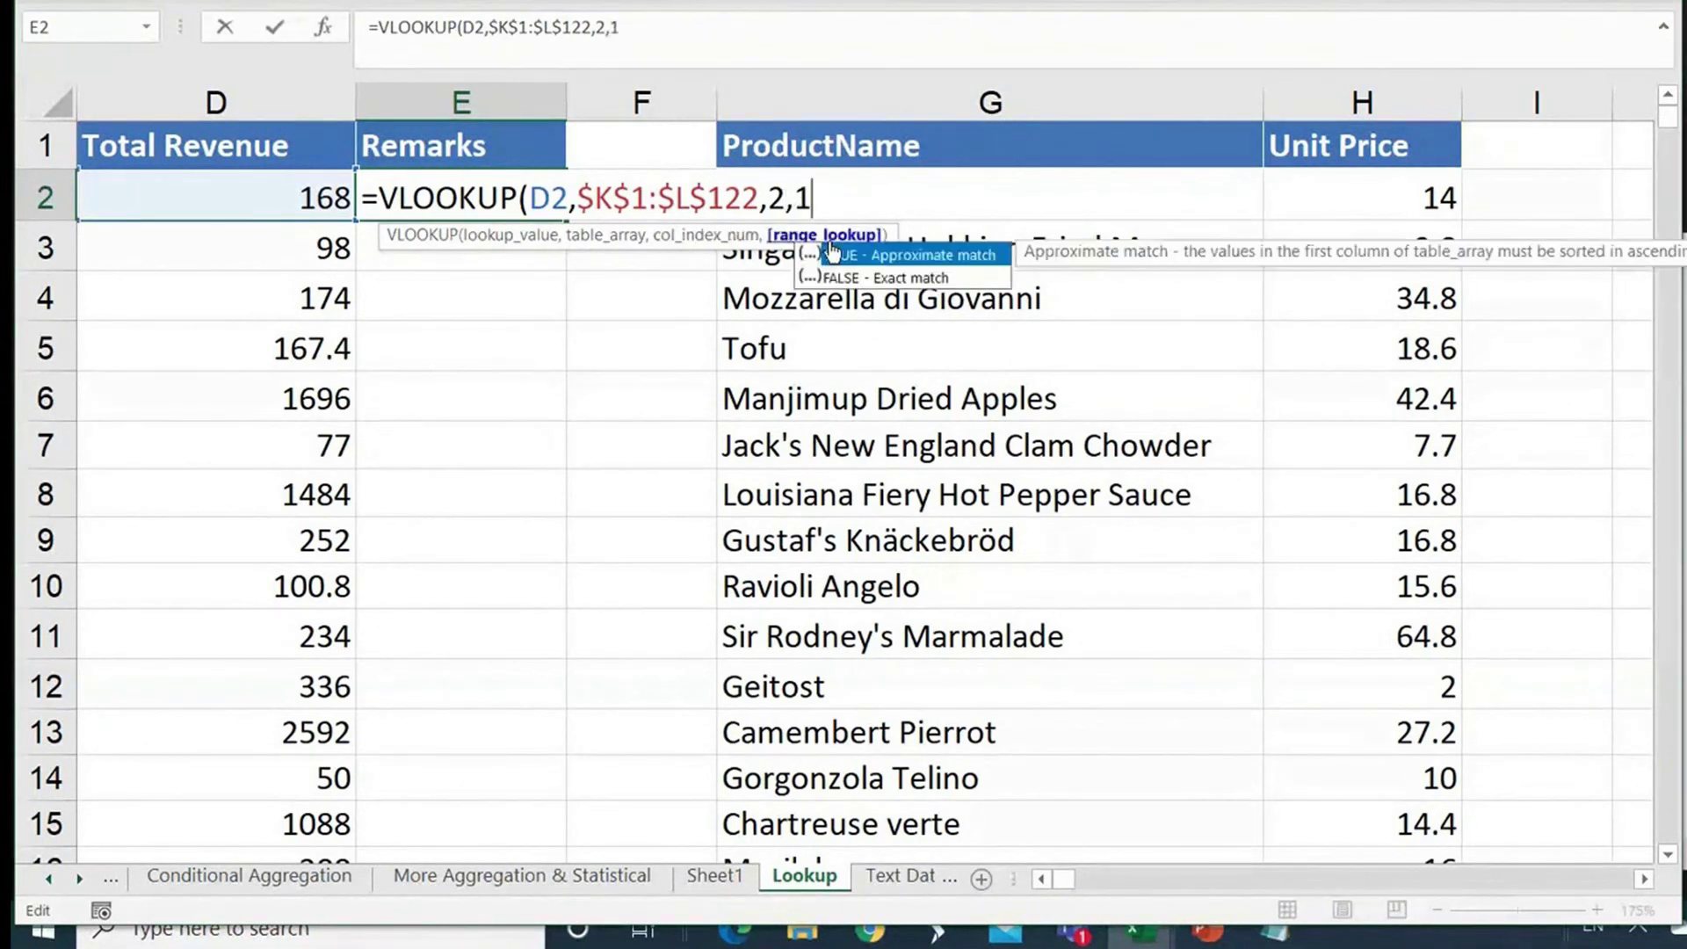
key(BackSpace)
key(BackSpace)
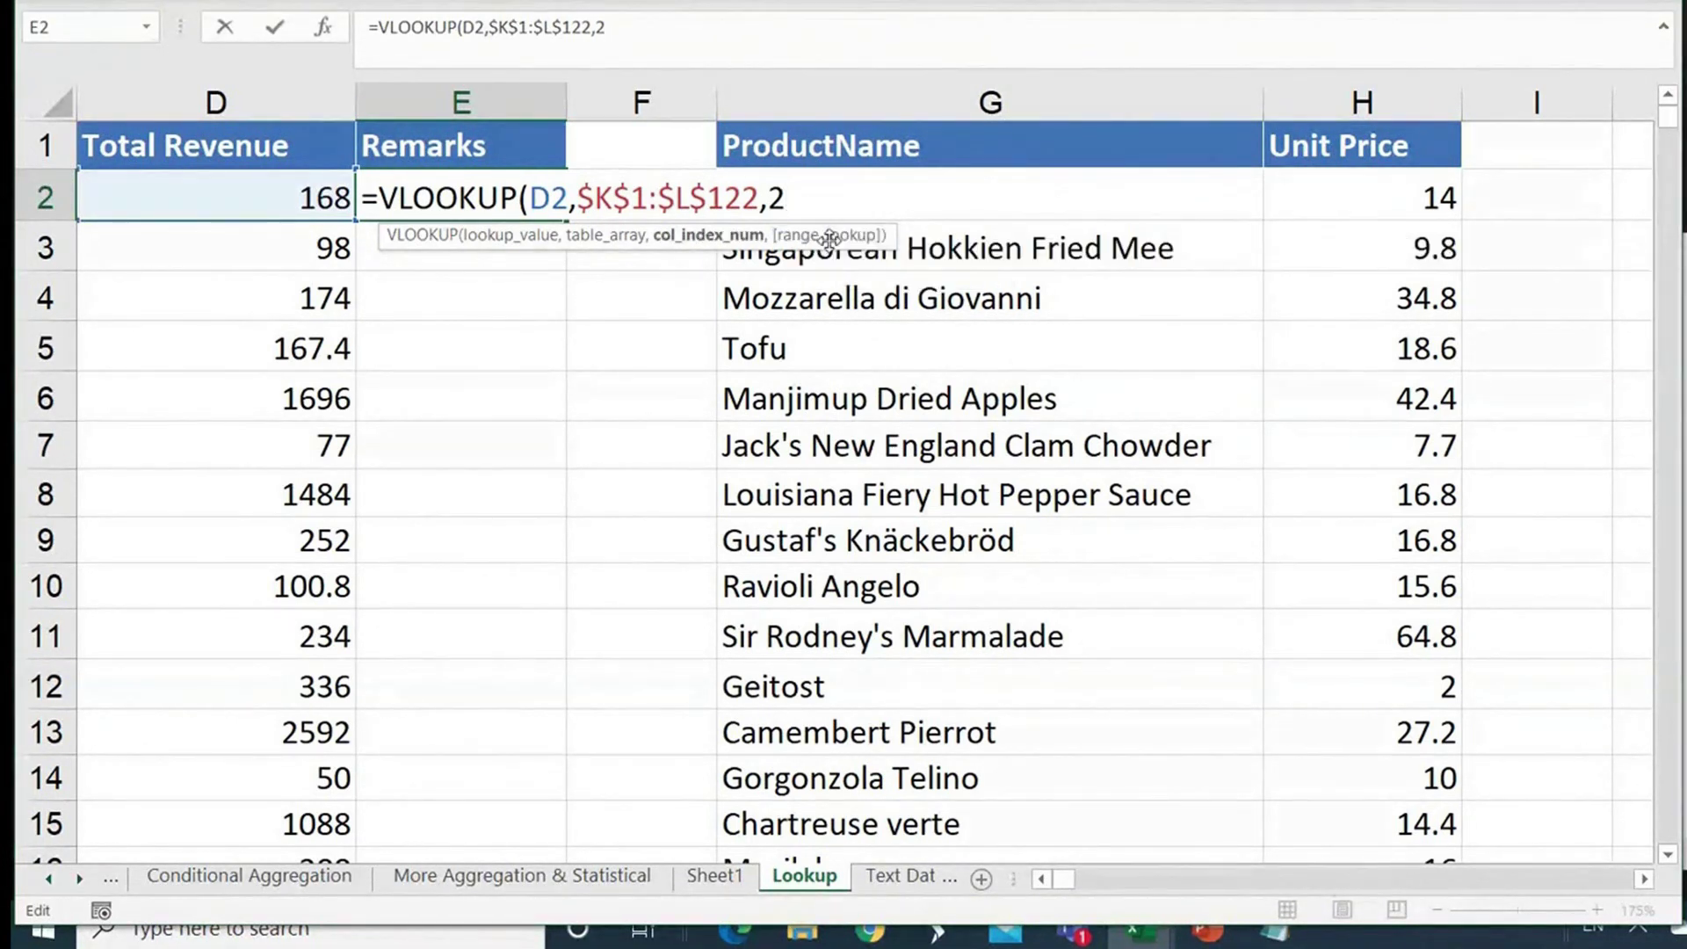
Step: Complete the E2 formula as =VLOOKUP(D2,$K$1:$L$122,2) and fill it down the Remarks column
text())
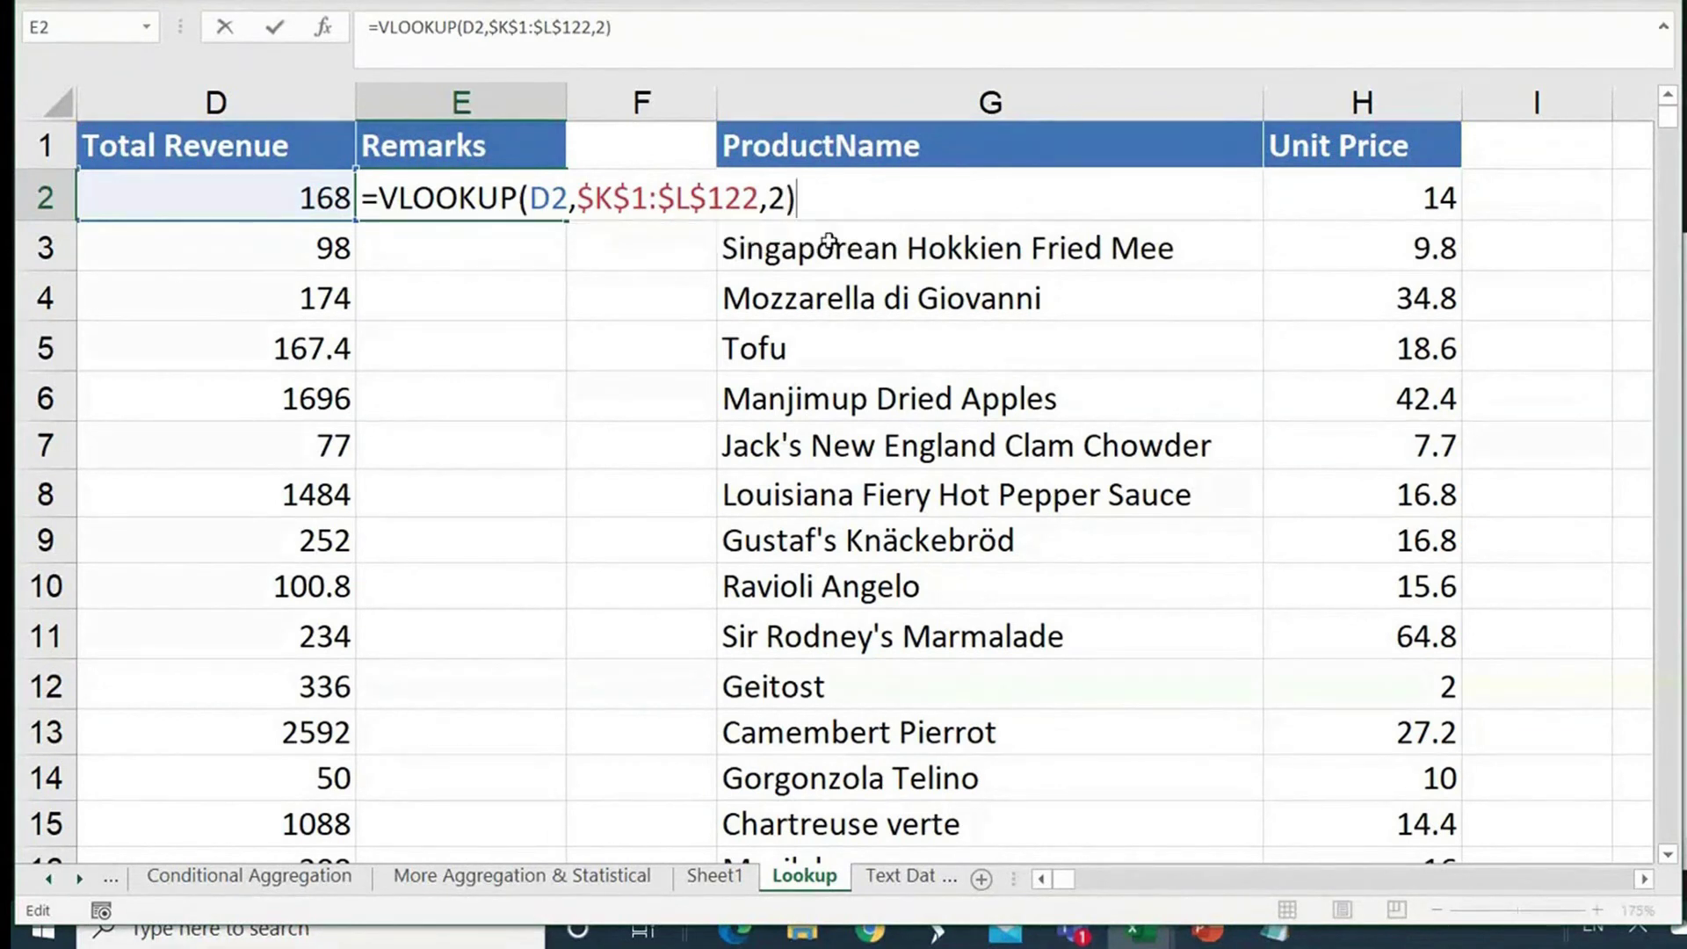
key(Return)
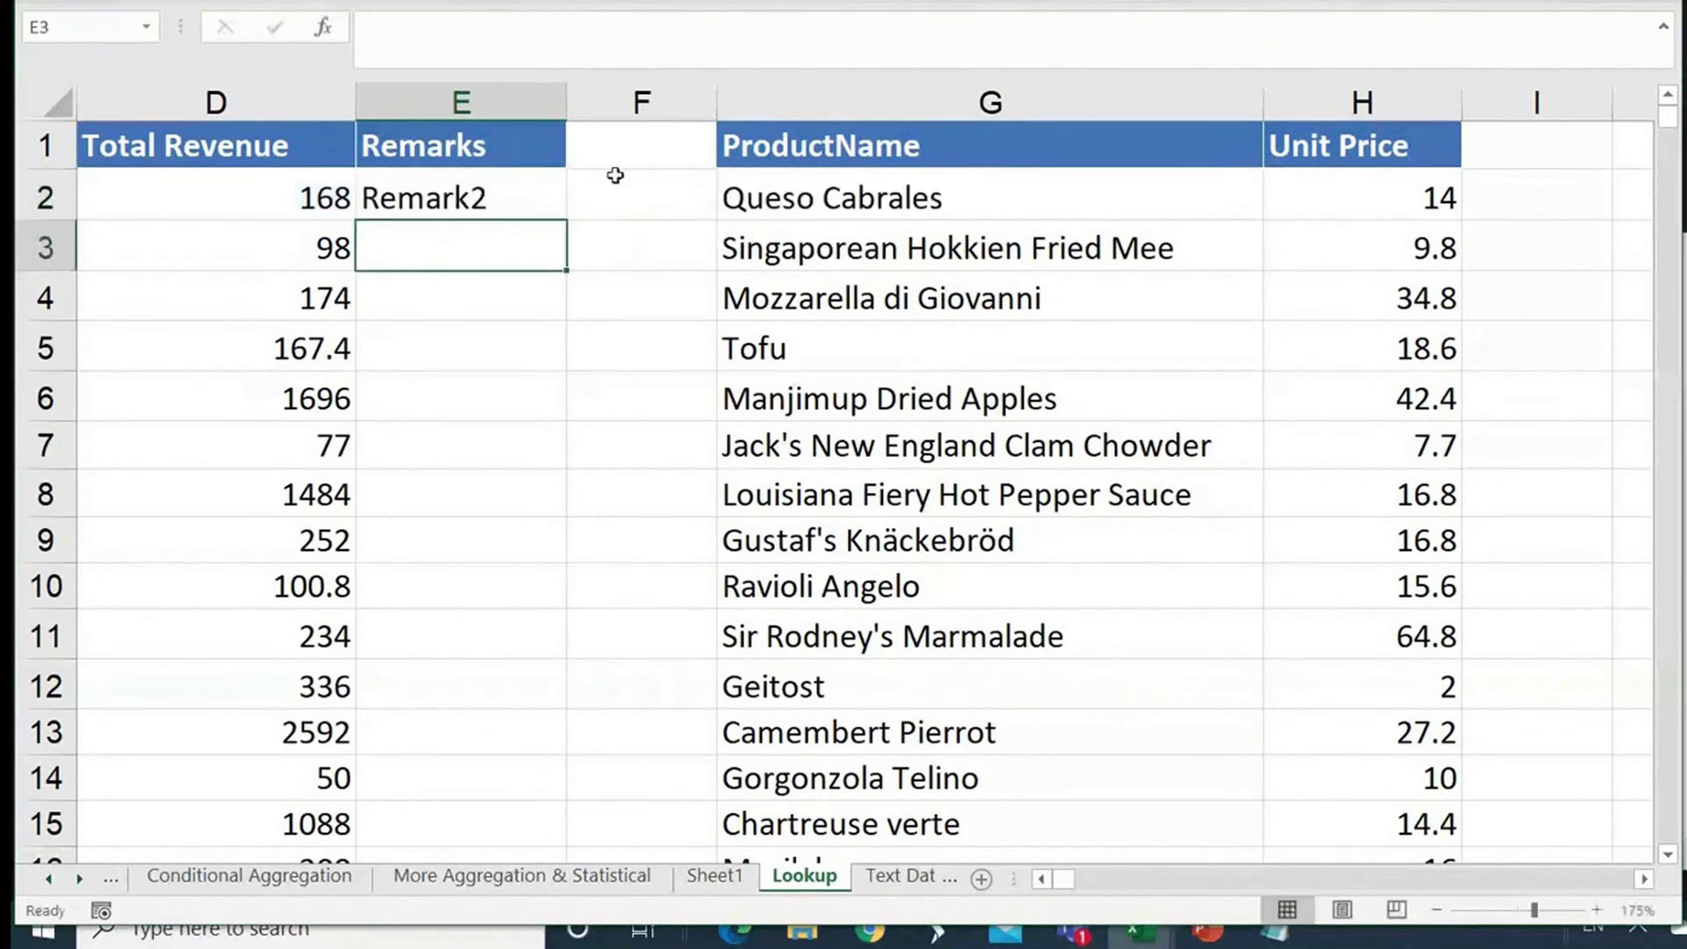
click(425, 198)
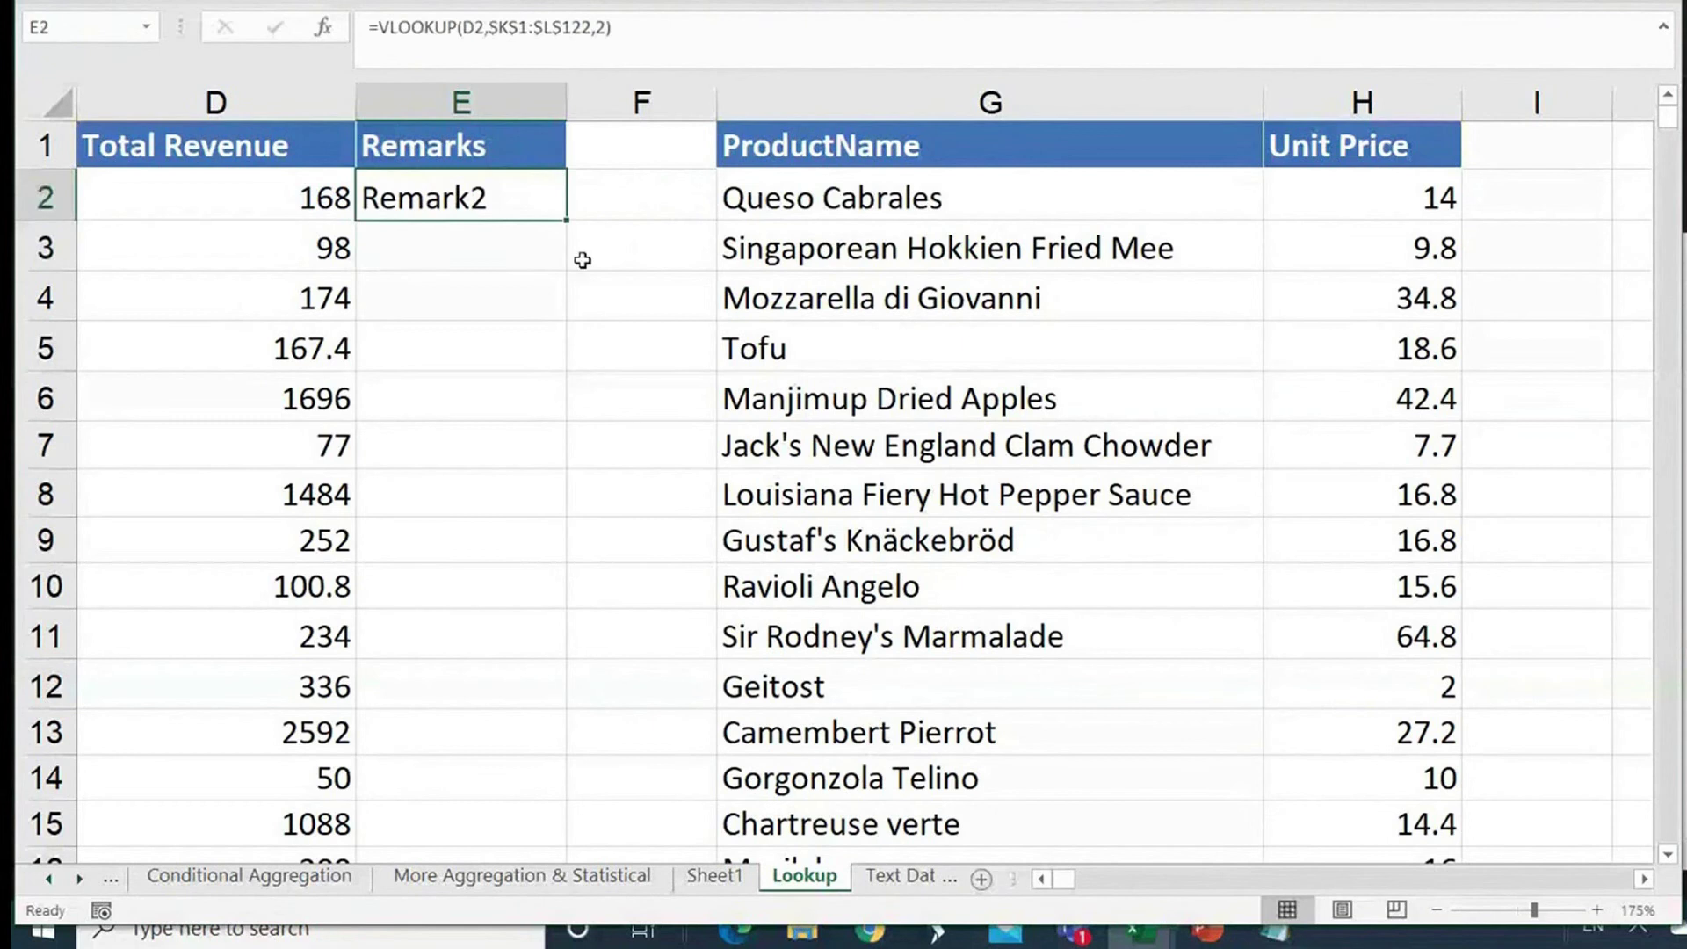
double_click(563, 220)
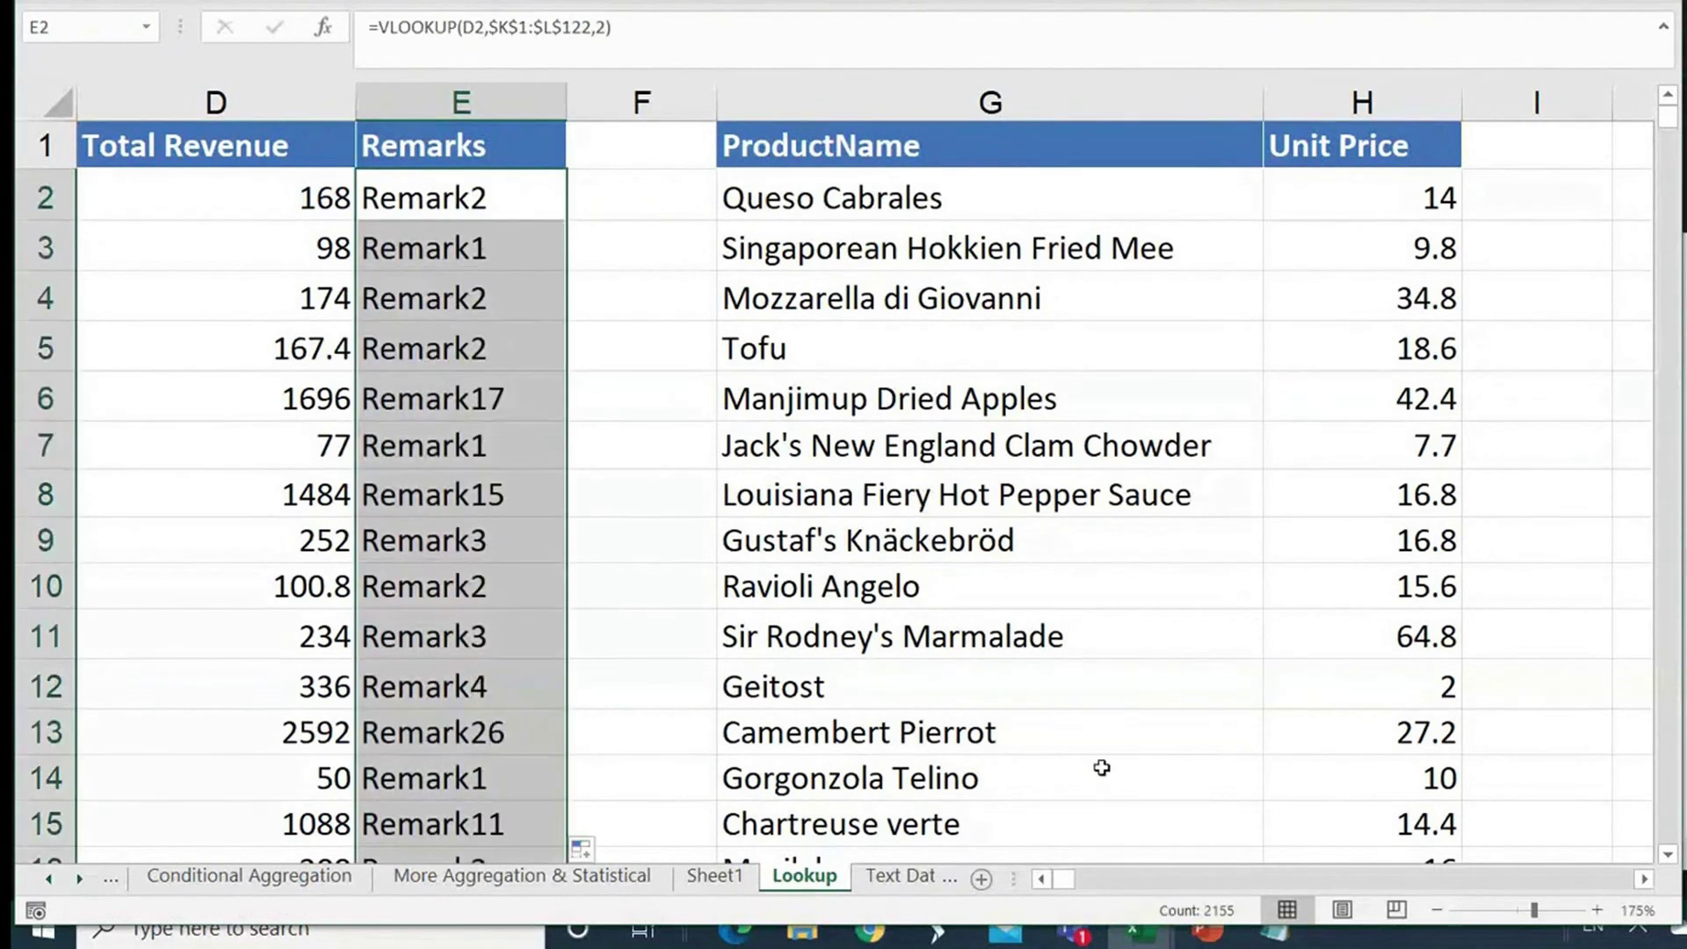
scroll(544, 659, down, 3)
scroll(539, 545, up, 3)
double_click(477, 198)
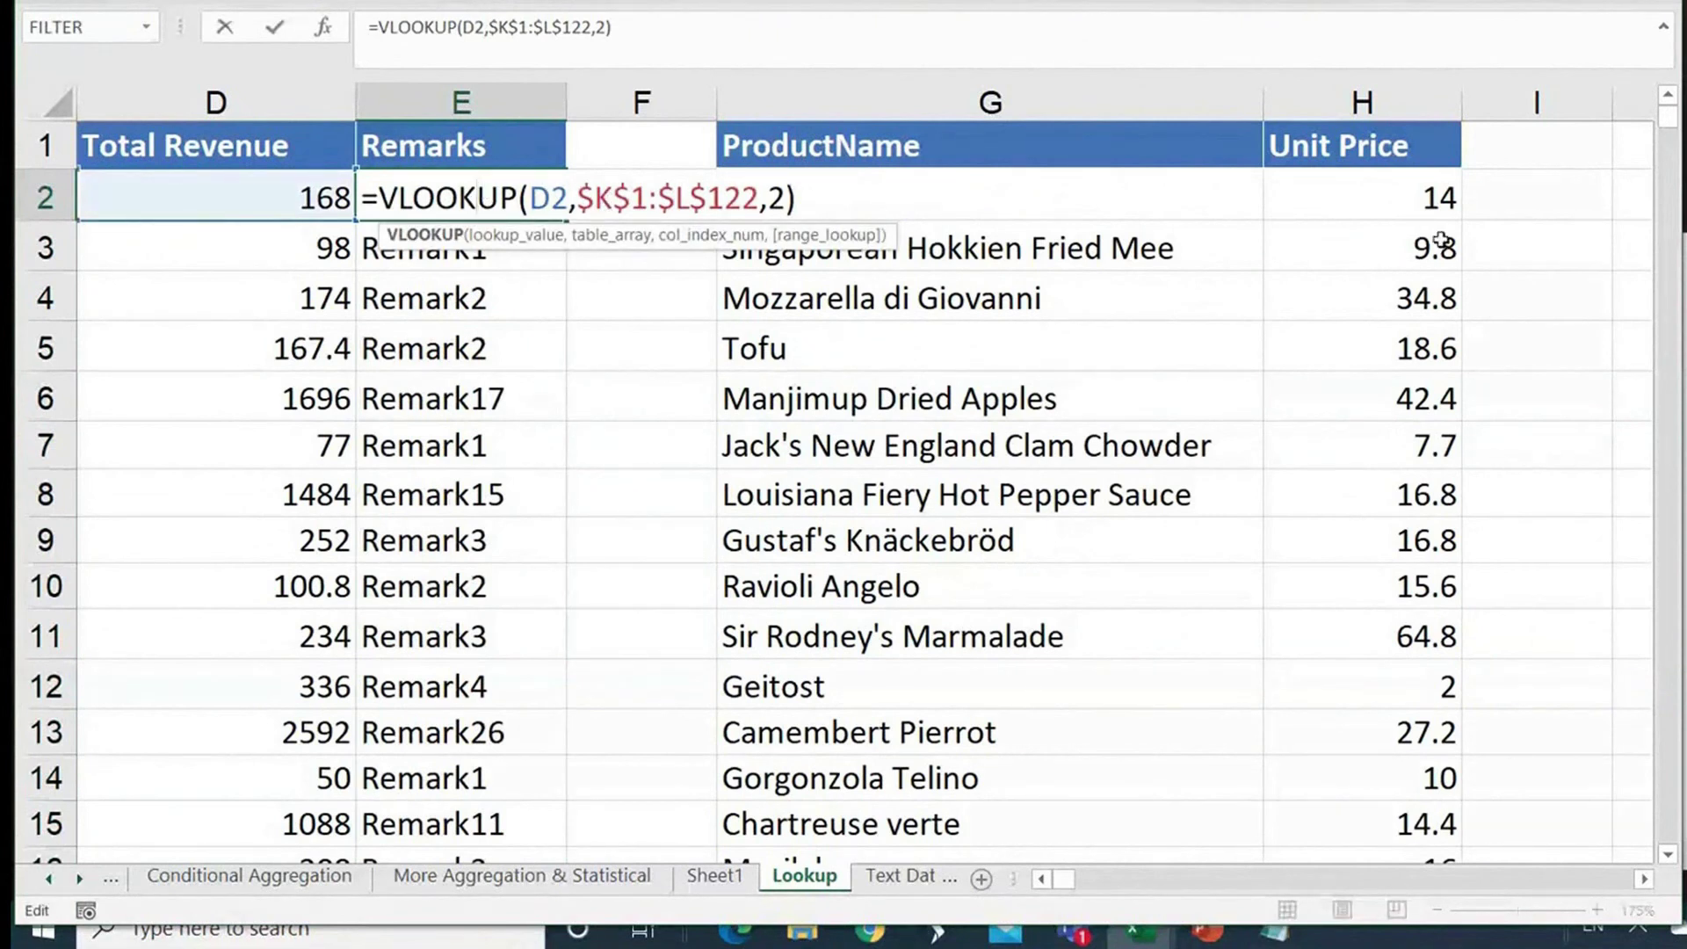
key(Escape)
Step: Remove the exact-match argument from the Unit Price formula in B2, making it =VLOOKUP(A2,$G$1:$H$78,2)
scroll(1442, 240, down, 3)
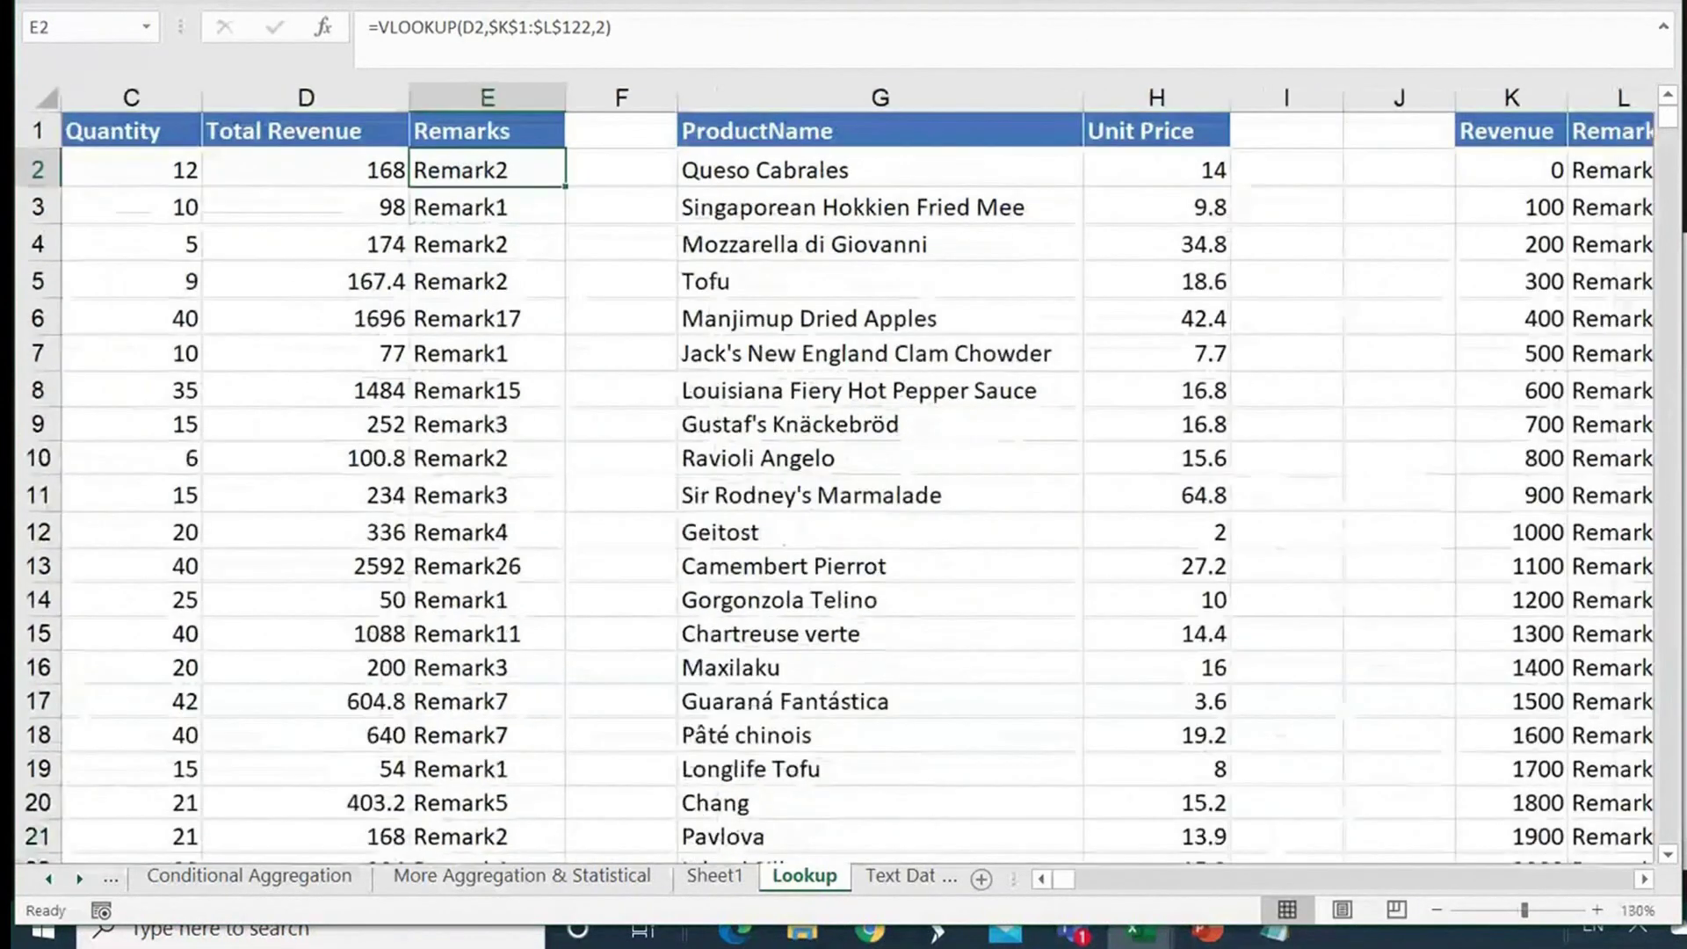
key(Left)
key(Left)
key(Left)
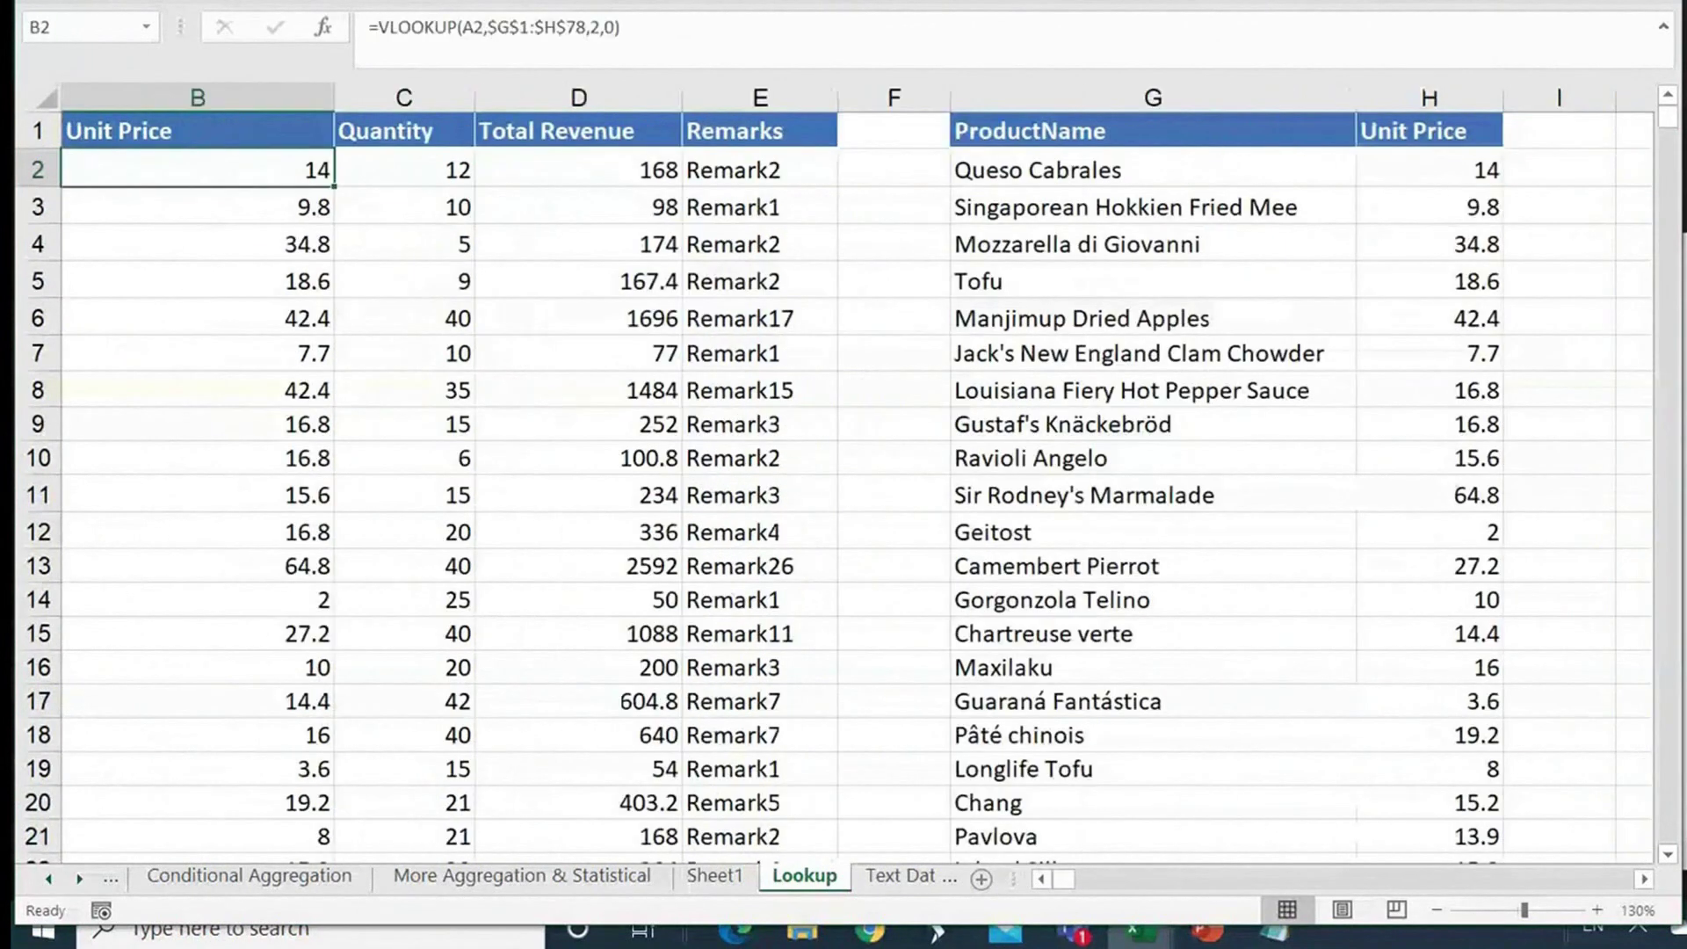
key(Left)
key(Right)
key(F2)
key(BackSpace)
key(BackSpace)
key(BackSpace)
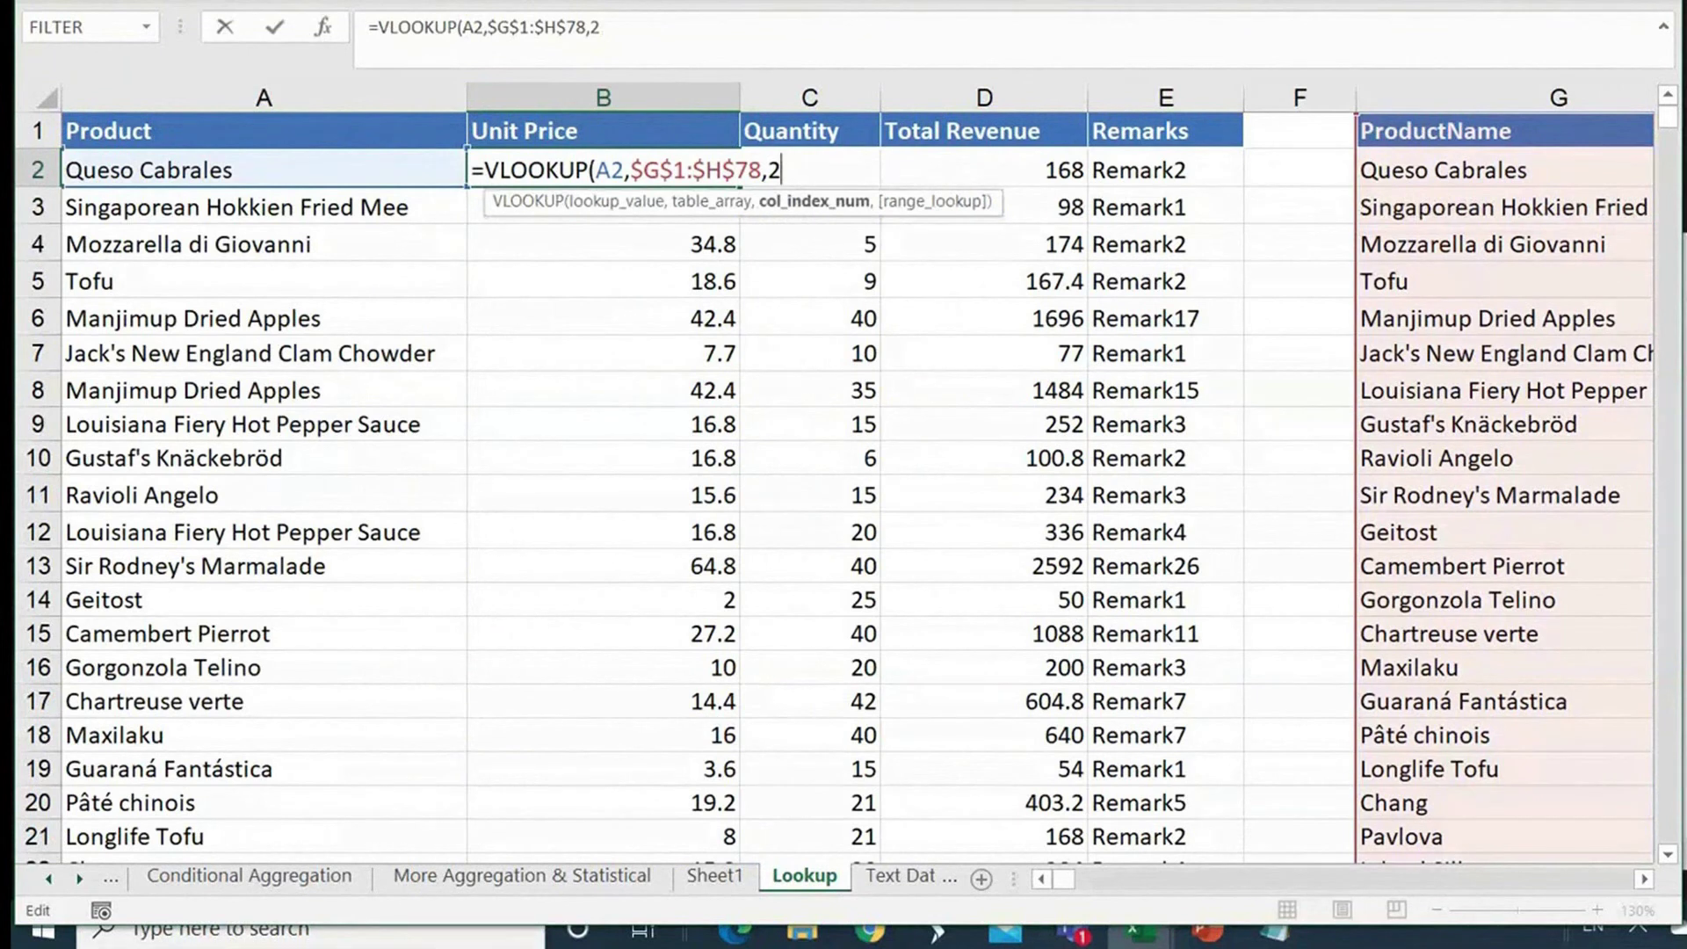
text(,0))
key(Return)
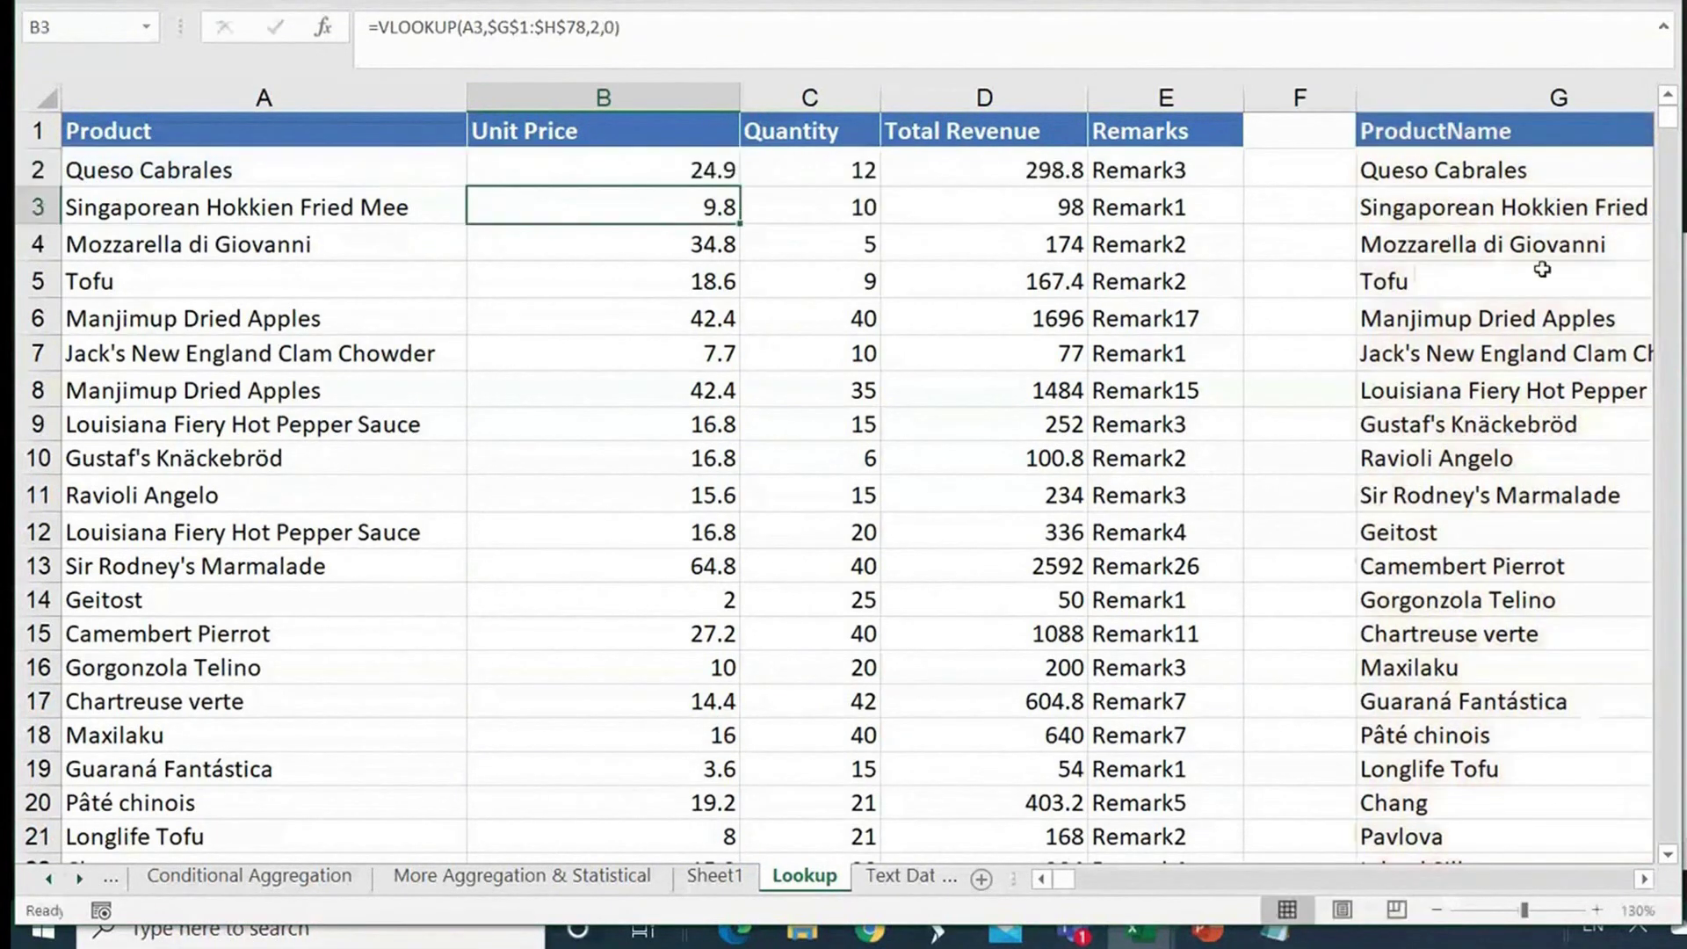
Step: Fill the B2 formula without its match argument down the Unit Price column
click(737, 174)
double_click(740, 186)
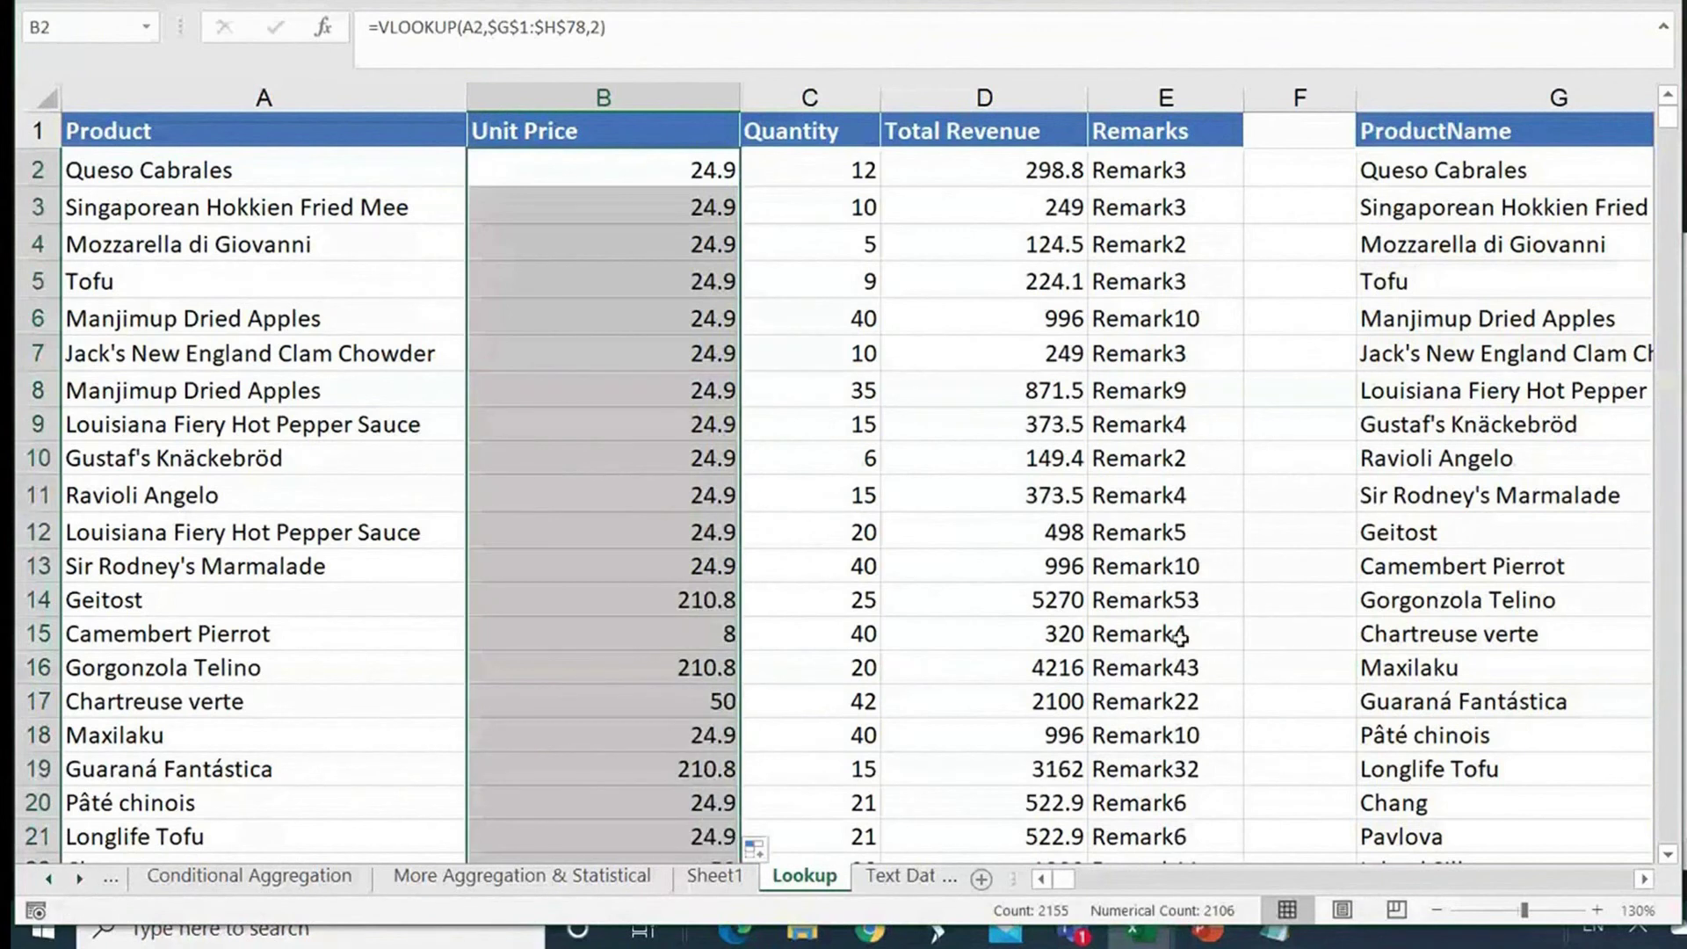
scroll(809, 293, down, 2)
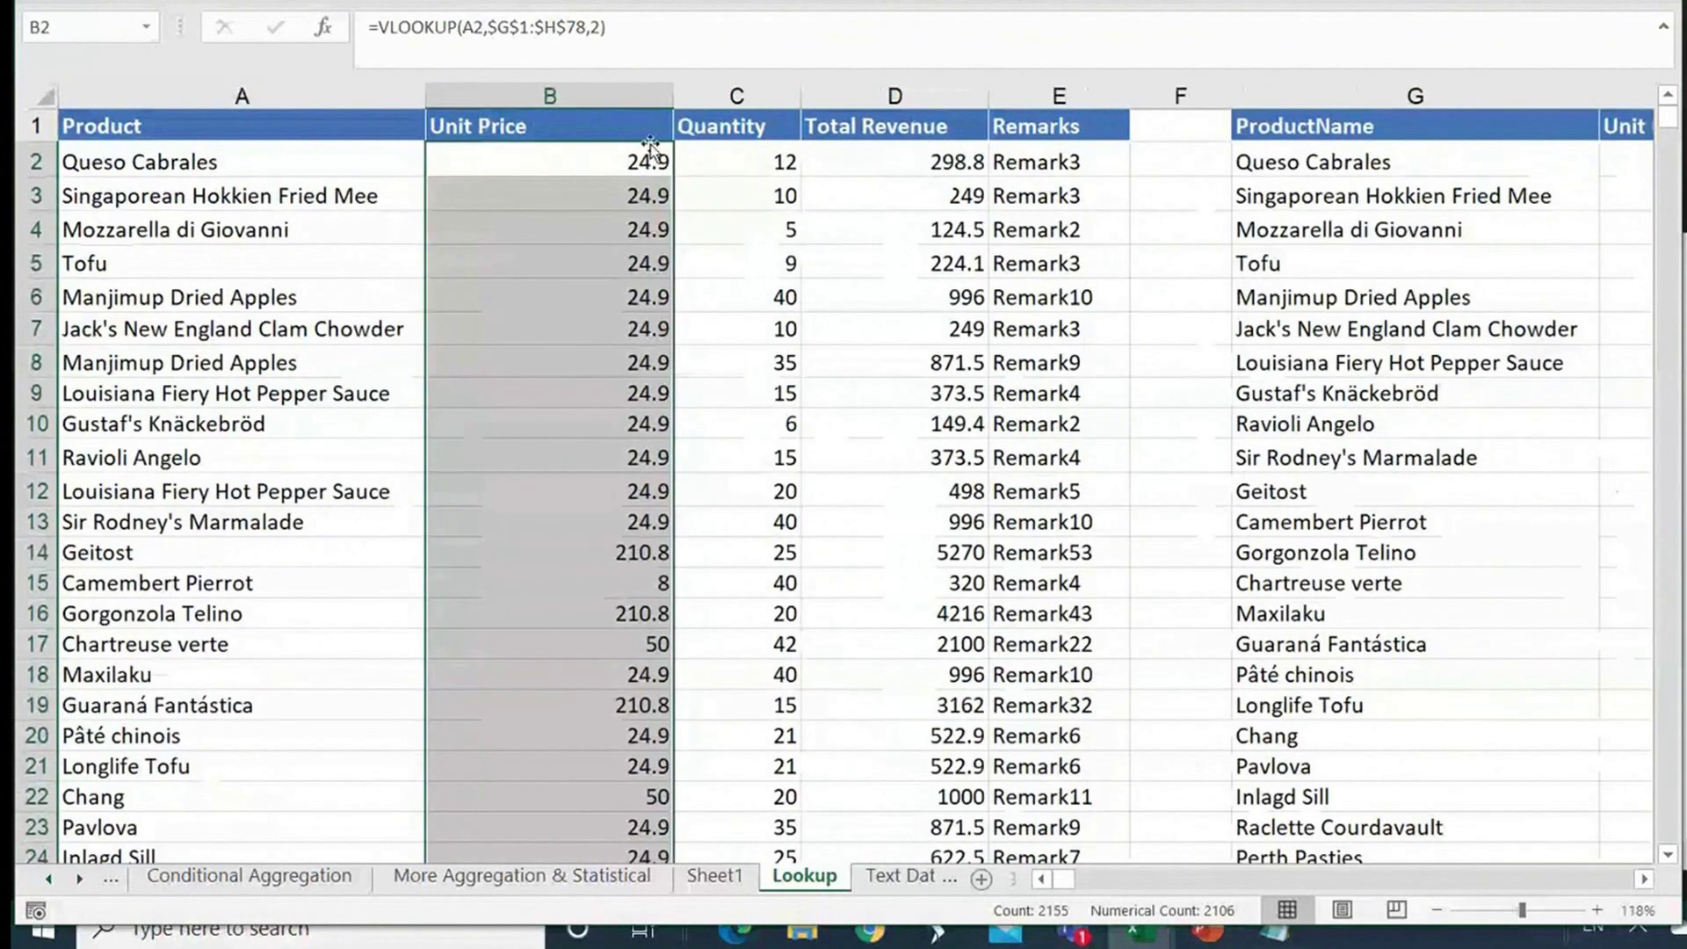
Step: Restore the exact-match argument 0 in the B2 VLOOKUP and fill the formula down the Unit Price column
double_click(650, 155)
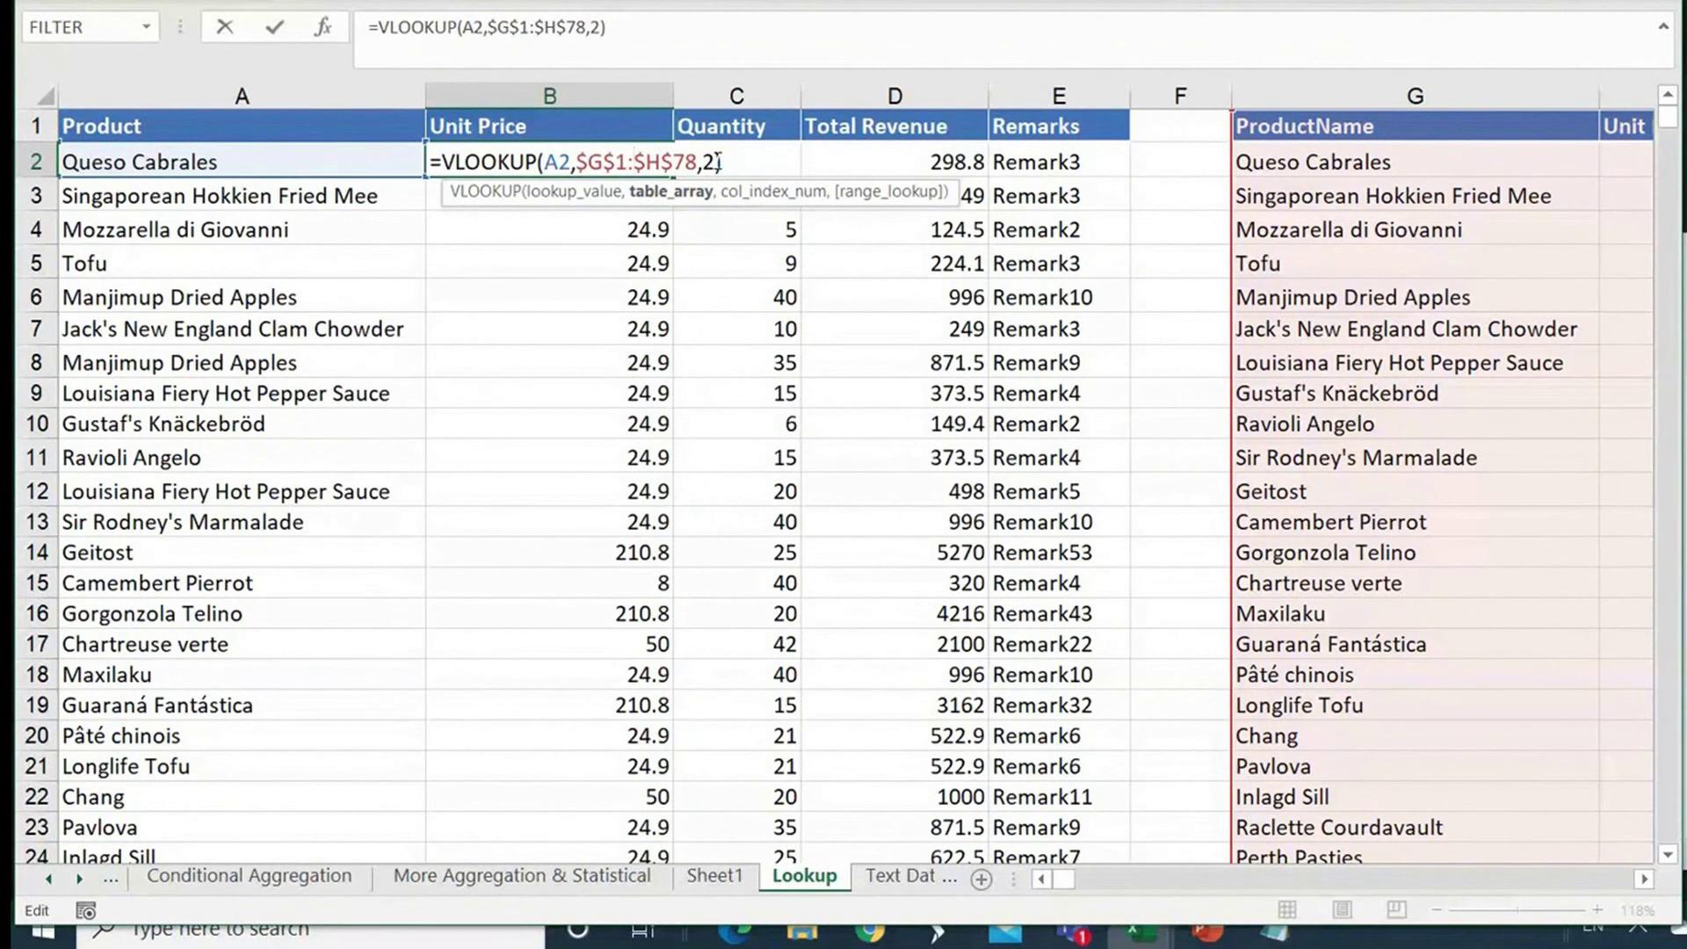
click(718, 162)
text(,0)
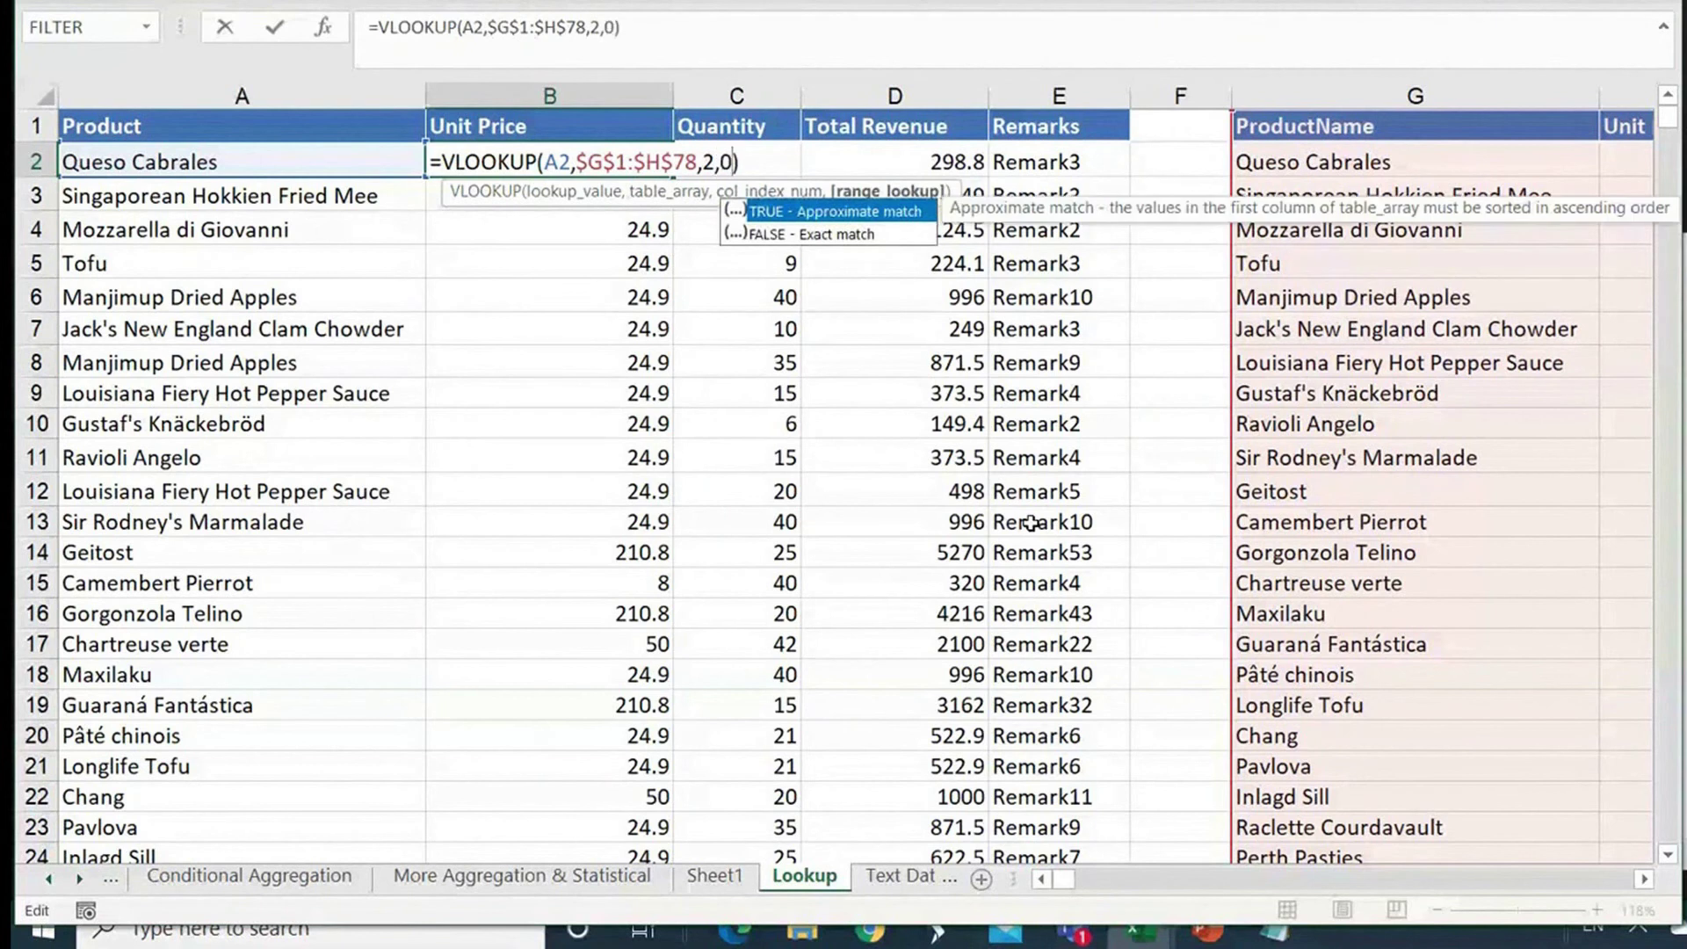
key(Return)
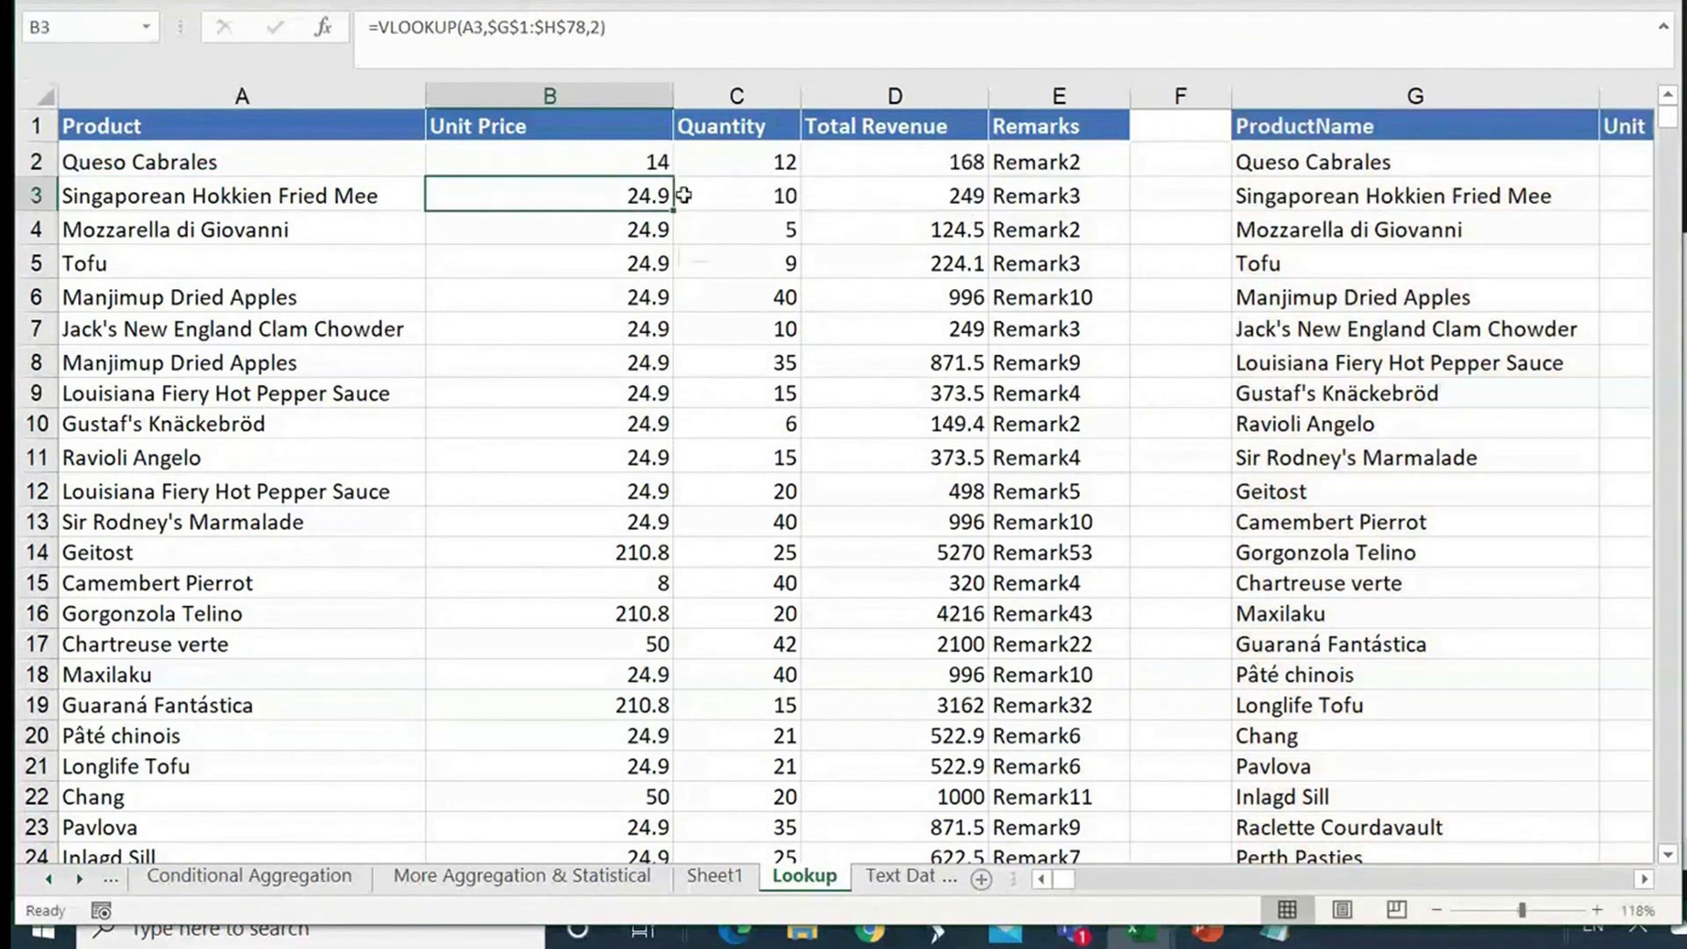
click(660, 162)
double_click(672, 176)
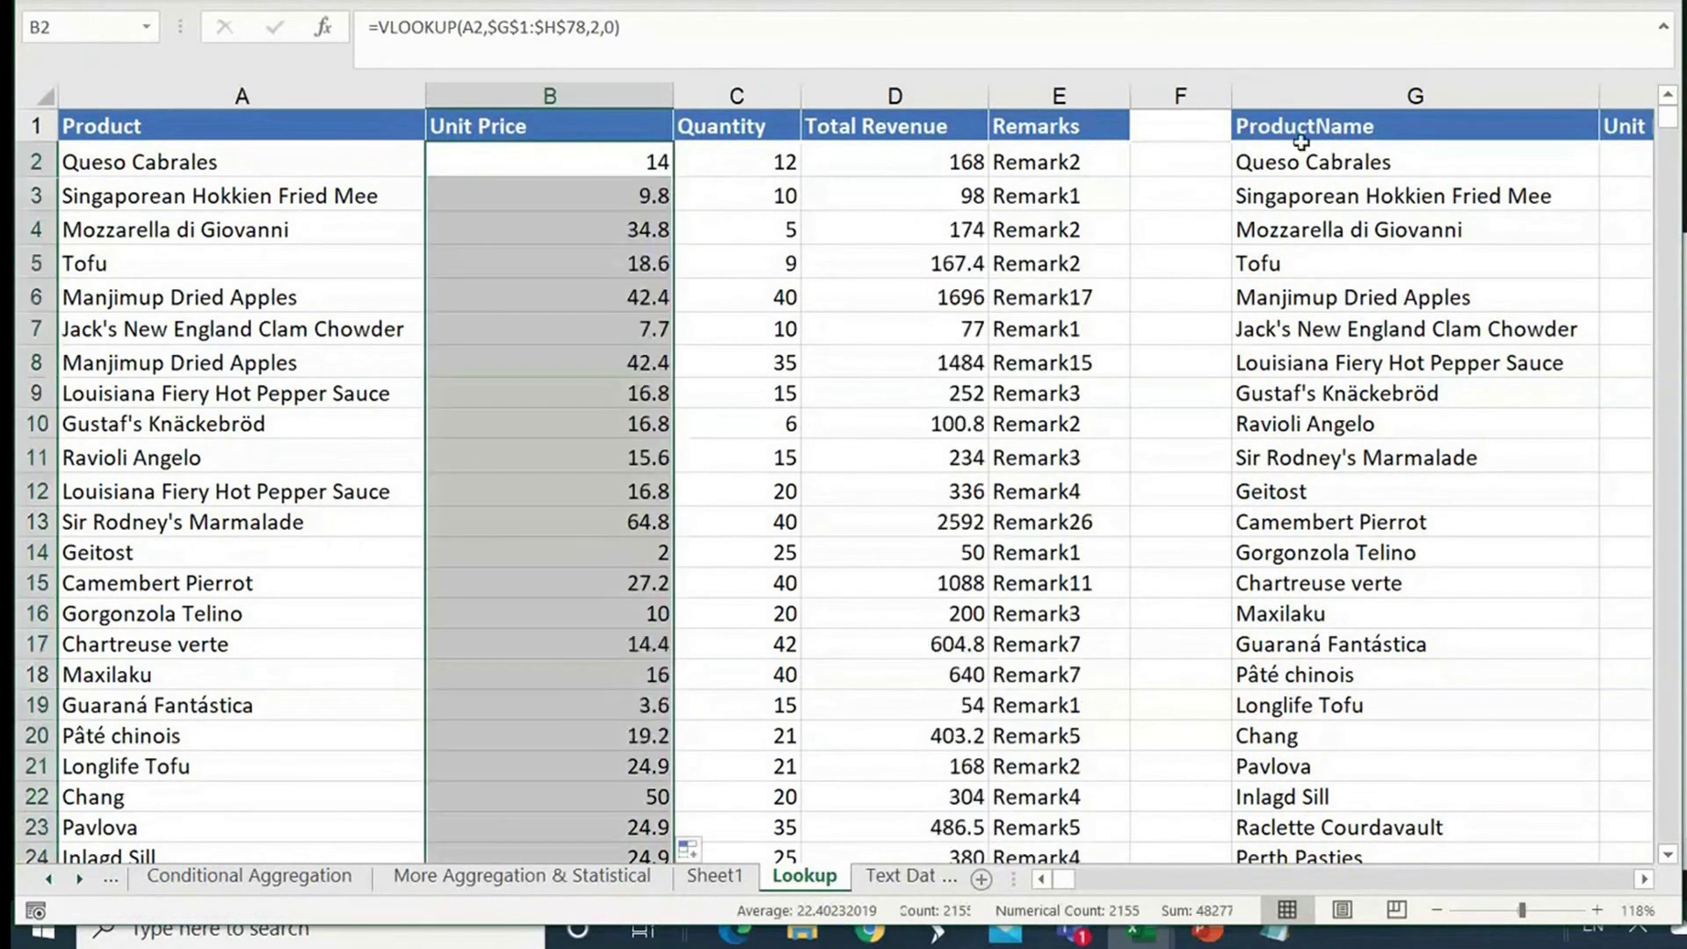
click(1077, 155)
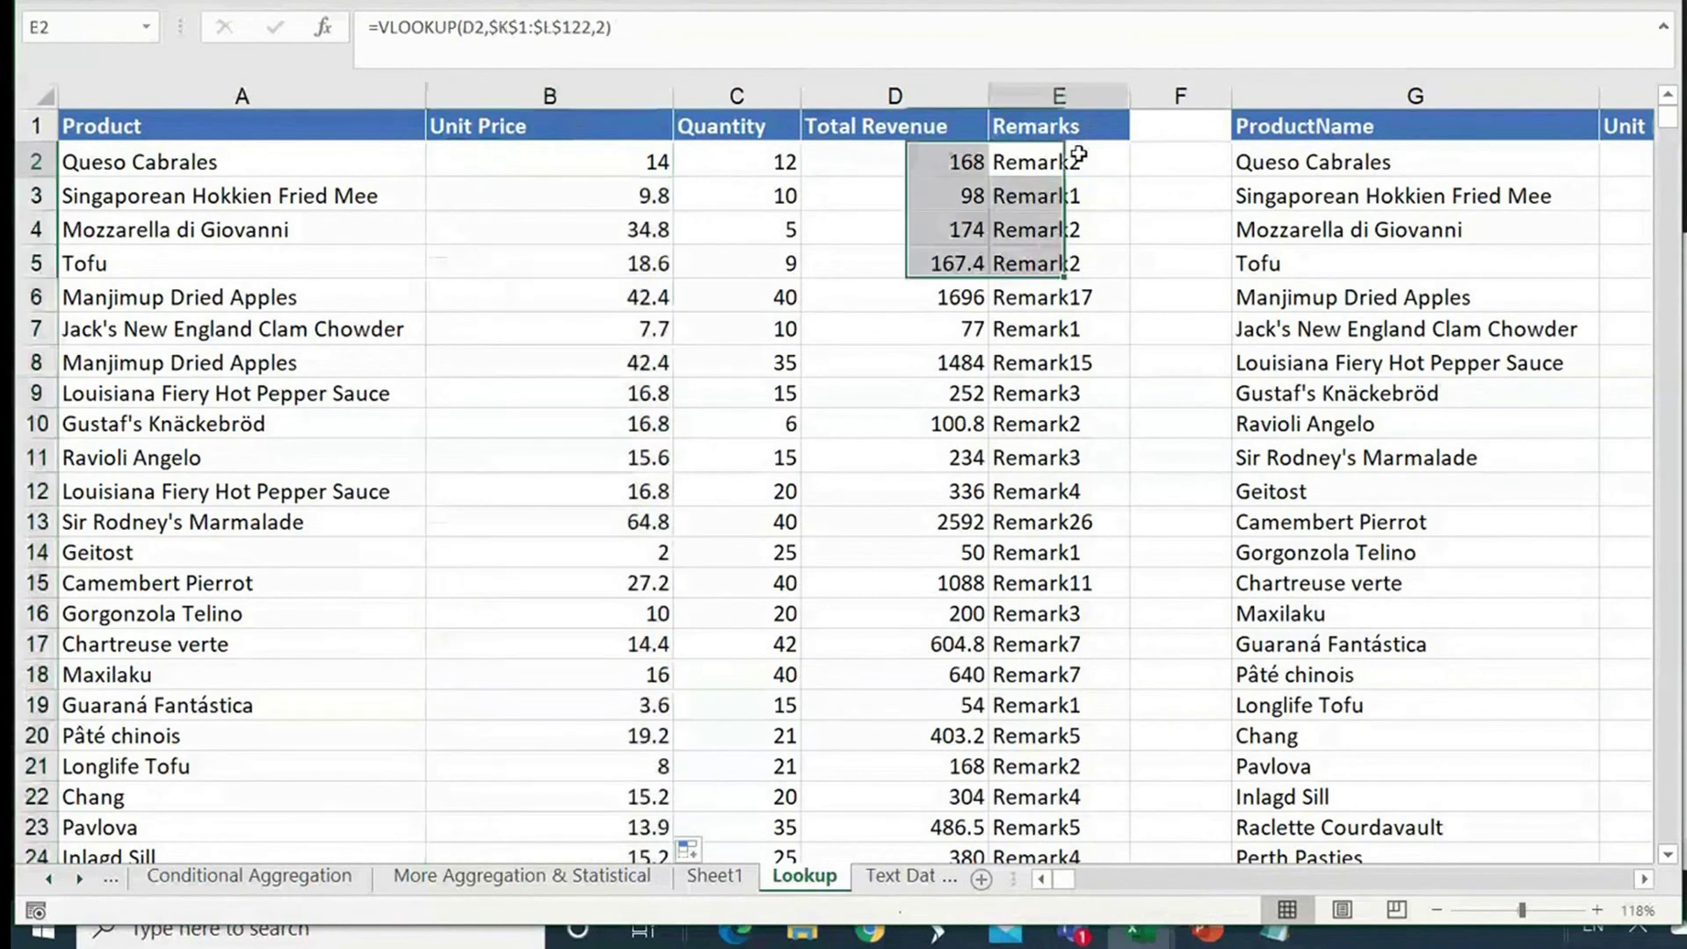
double_click(1077, 155)
key(Right)
key(Right)
key(Right)
key(Right)
key(Right)
key(Right)
key(Right)
key(Right)
key(Right)
key(Right)
key(Right)
key(Right)
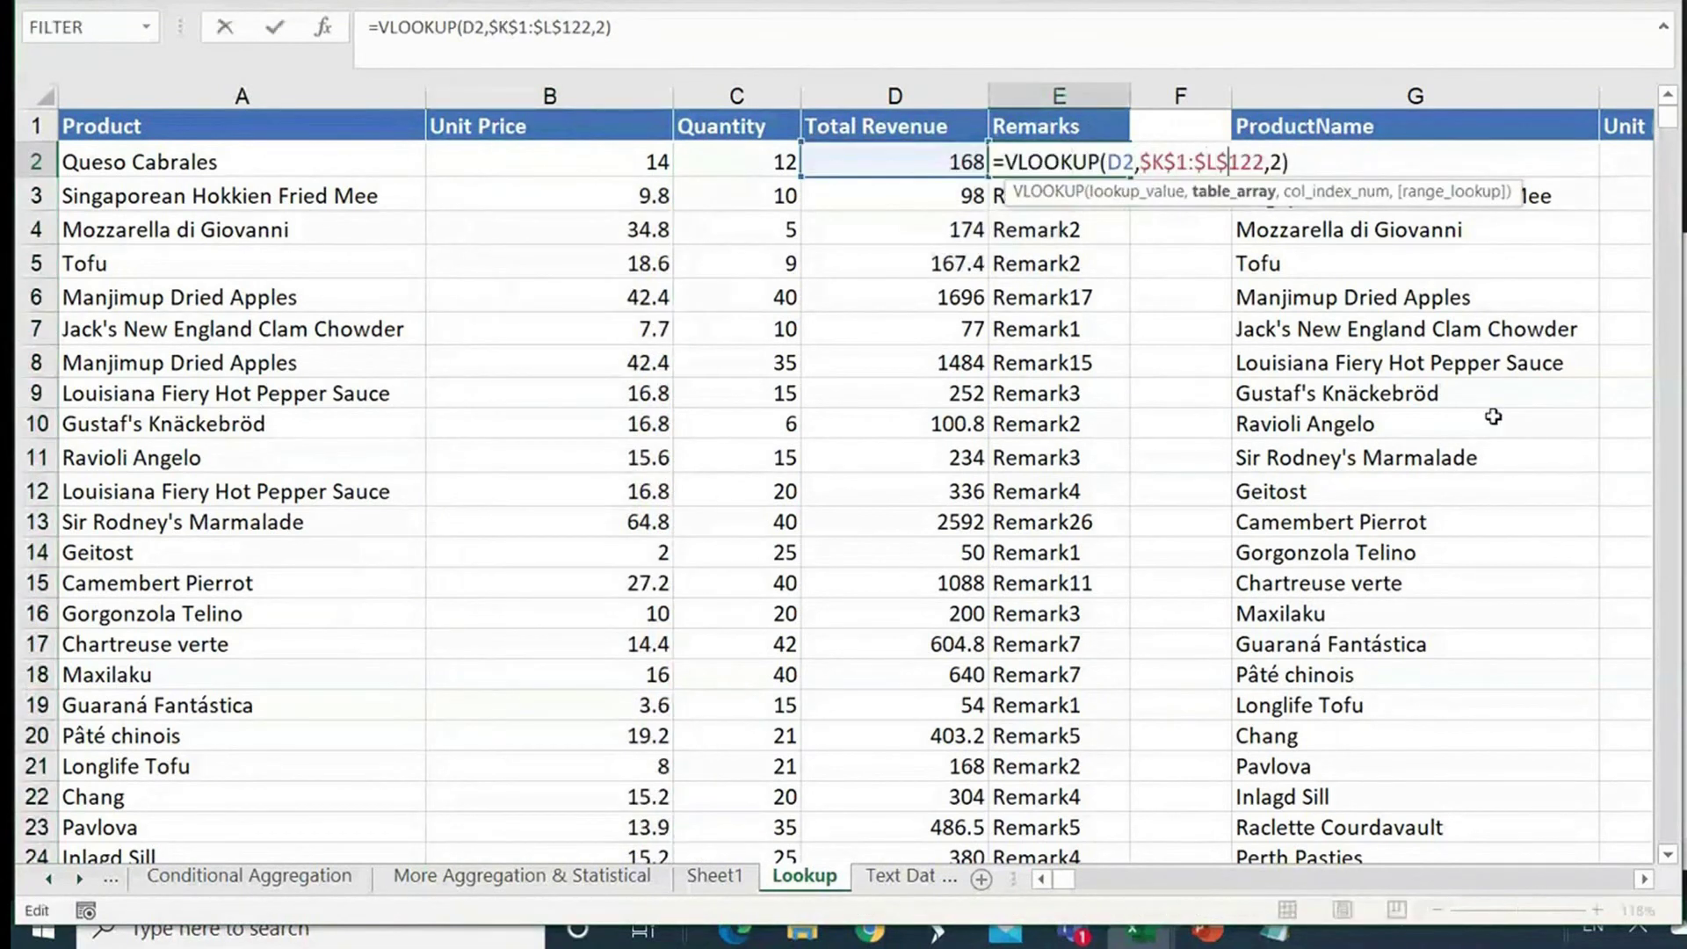
key(Escape)
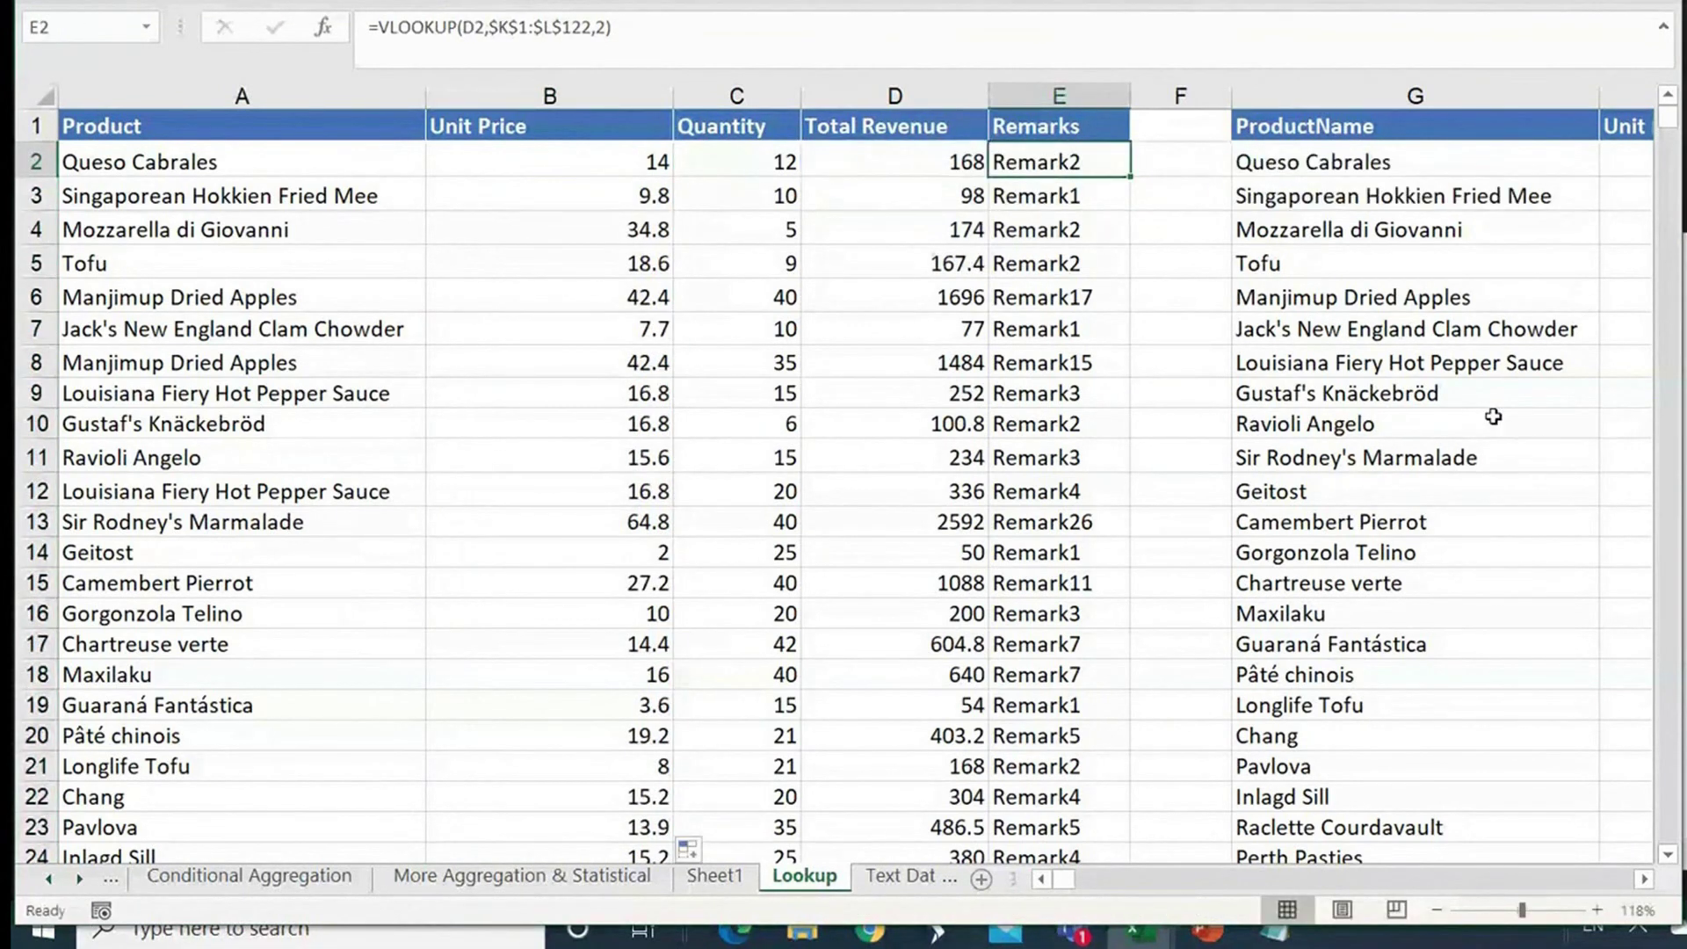
Step: Add the approximate-match argument 1 to the VLOOKUP in E2 and fill the formula down the Remarks column
scroll(1494, 417, up, 5)
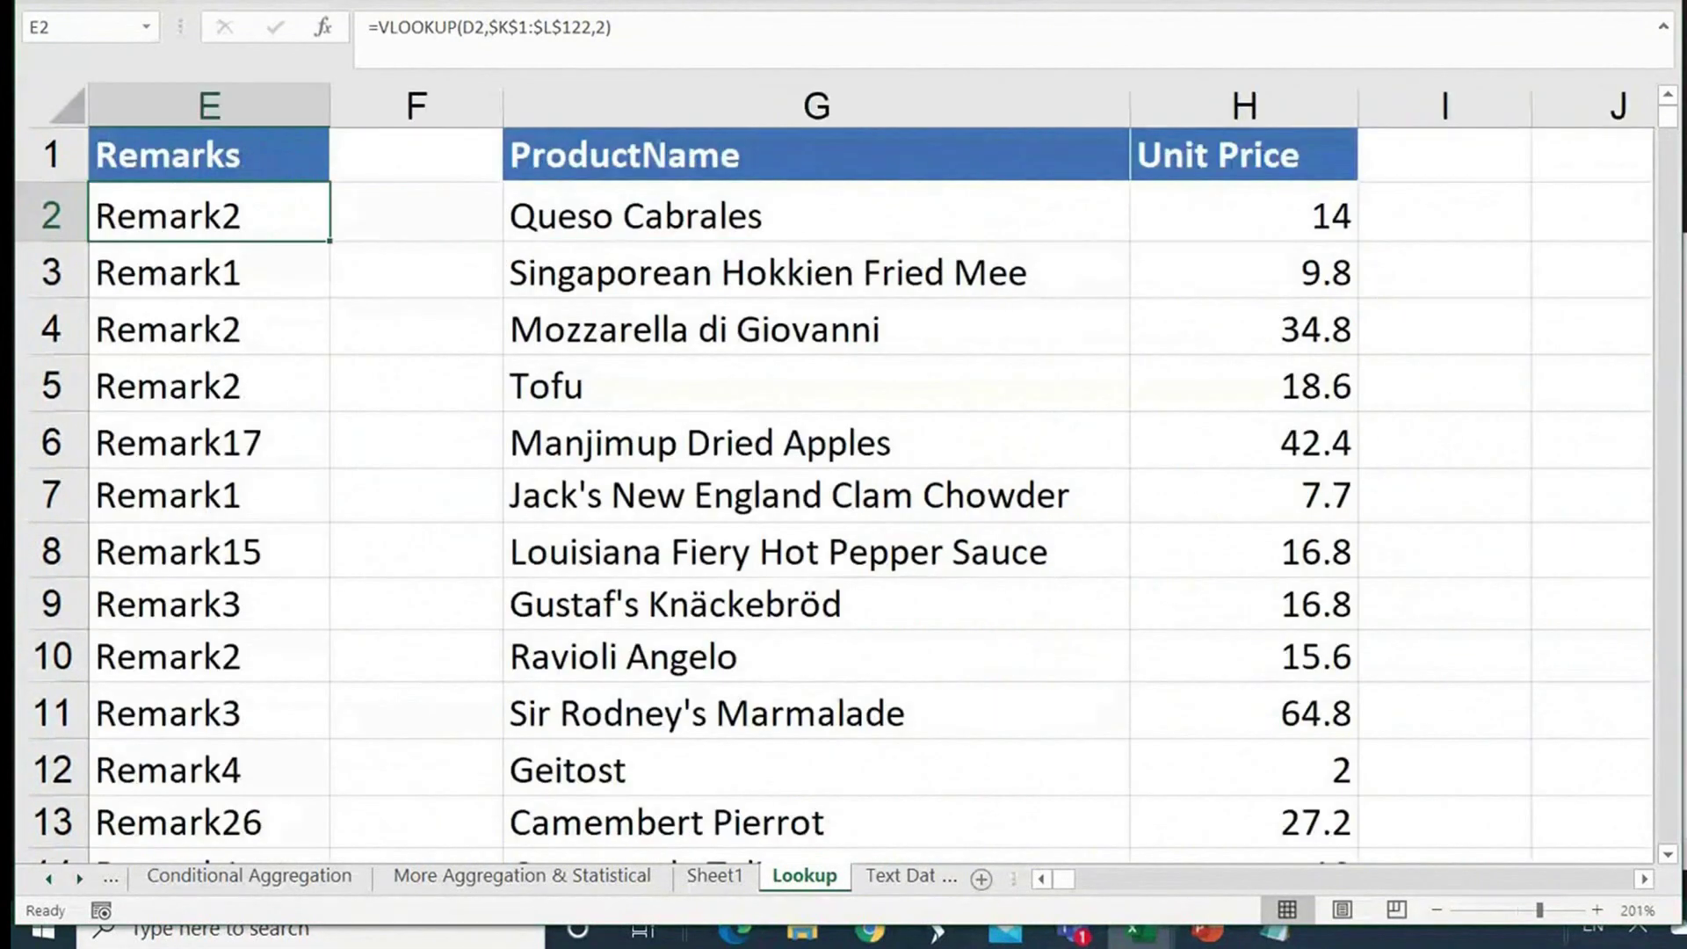
key(F2)
key(BackSpace)
text(,)
click(1041, 878)
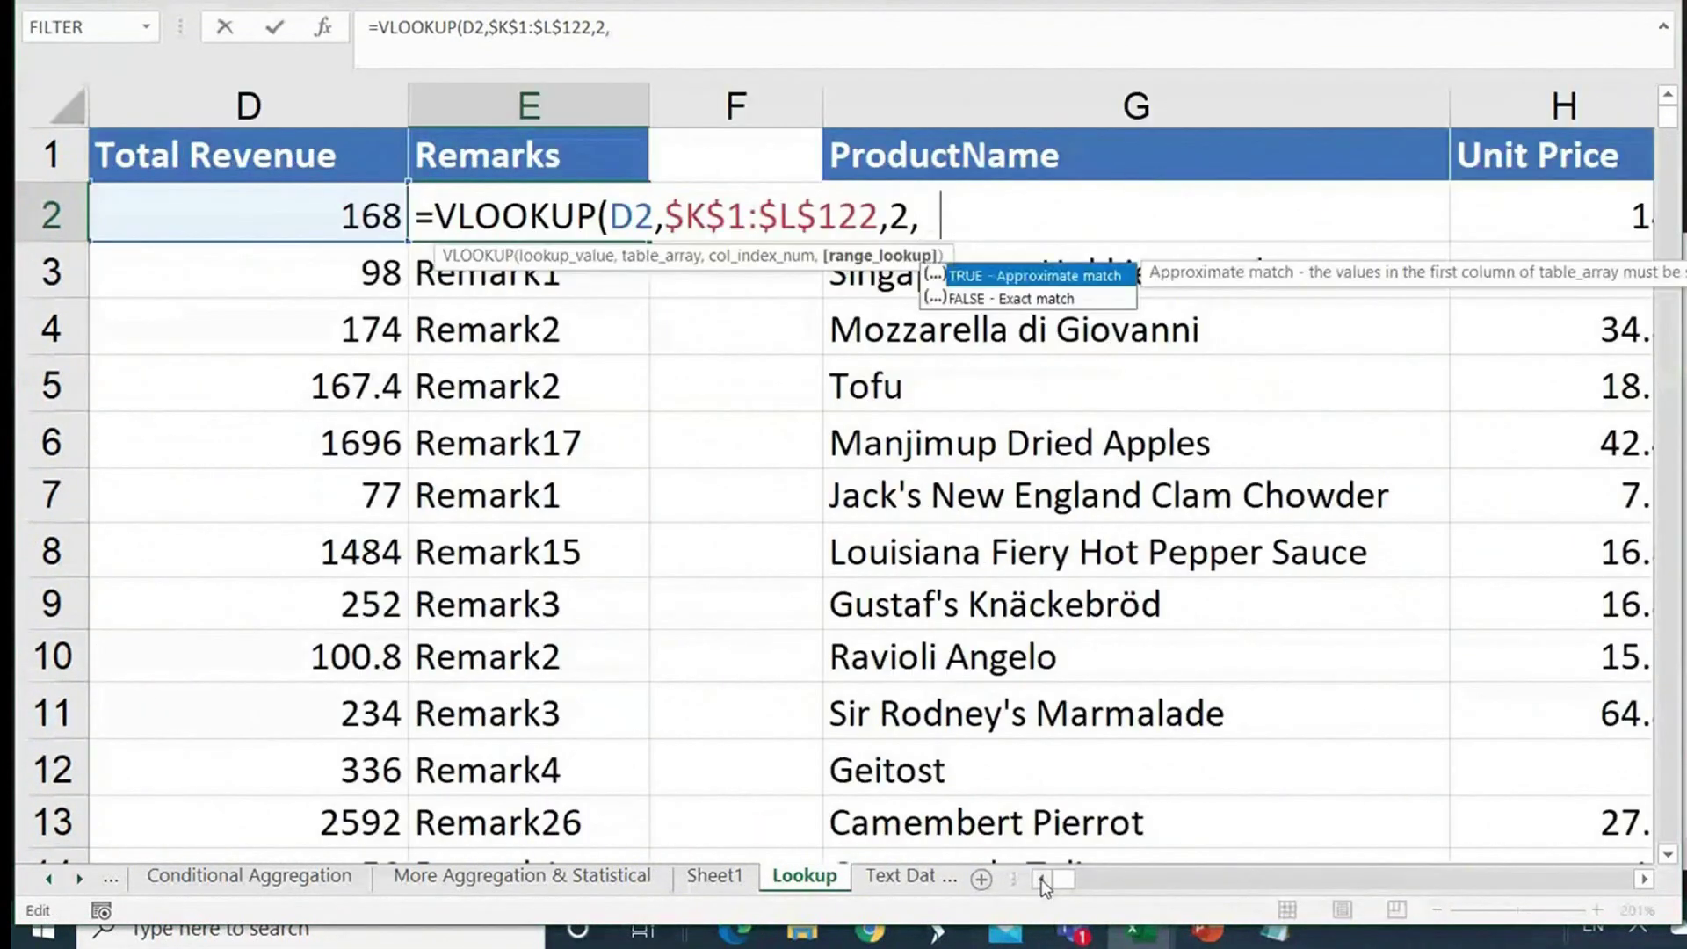
text(1))
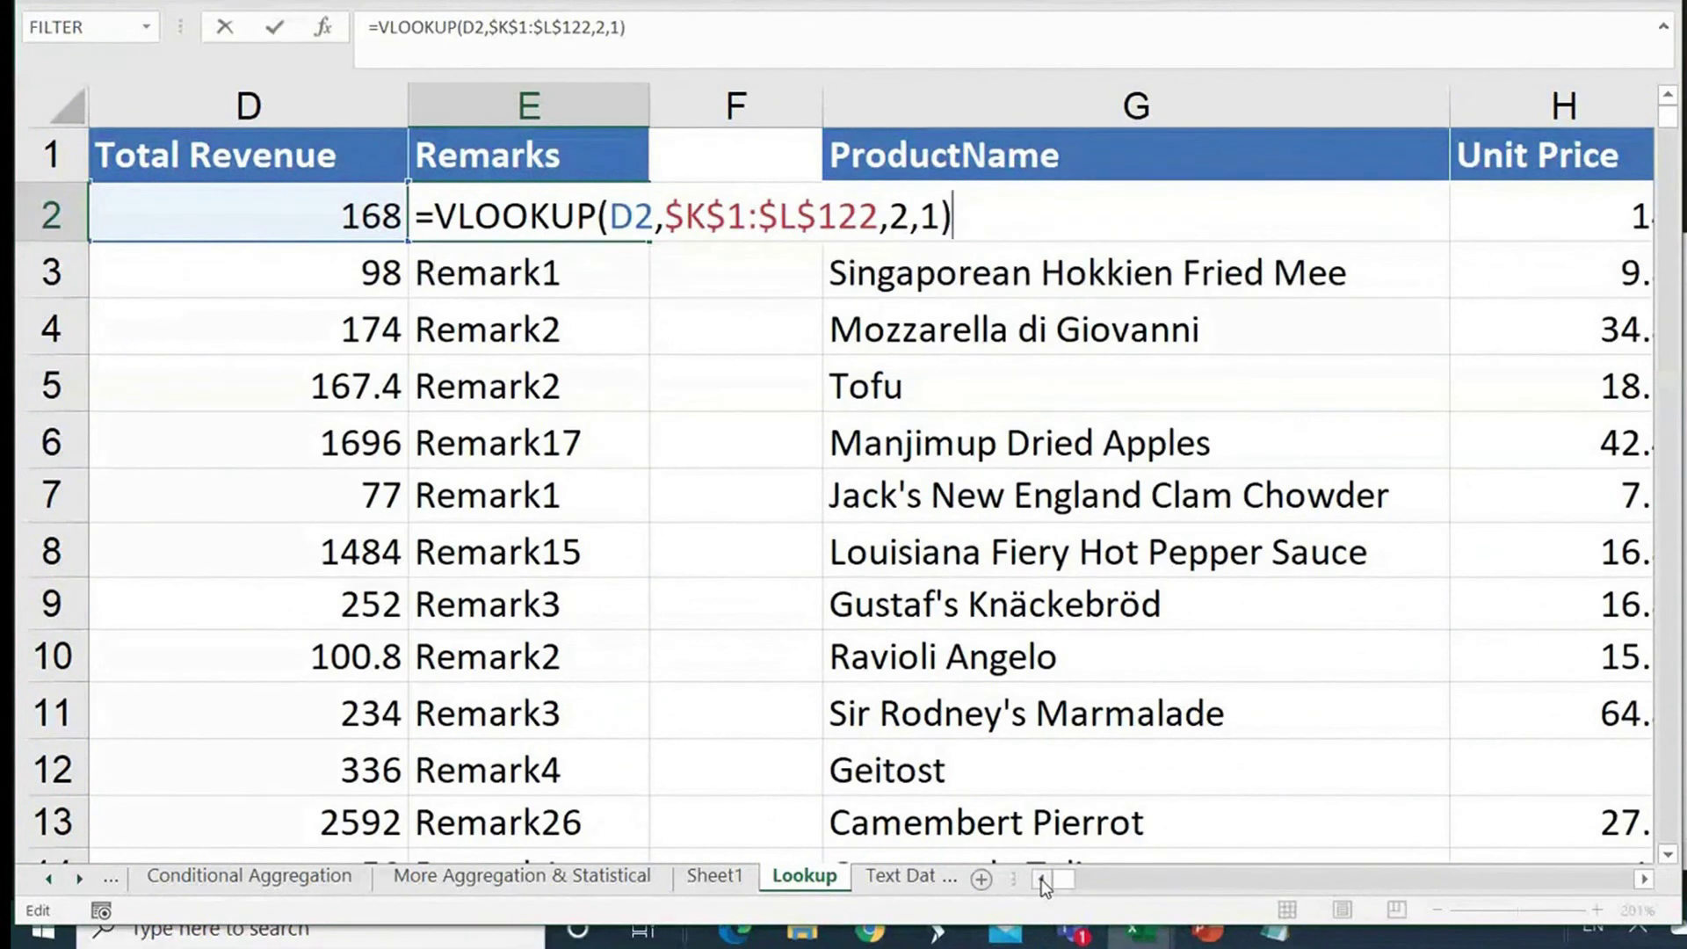
key(Return)
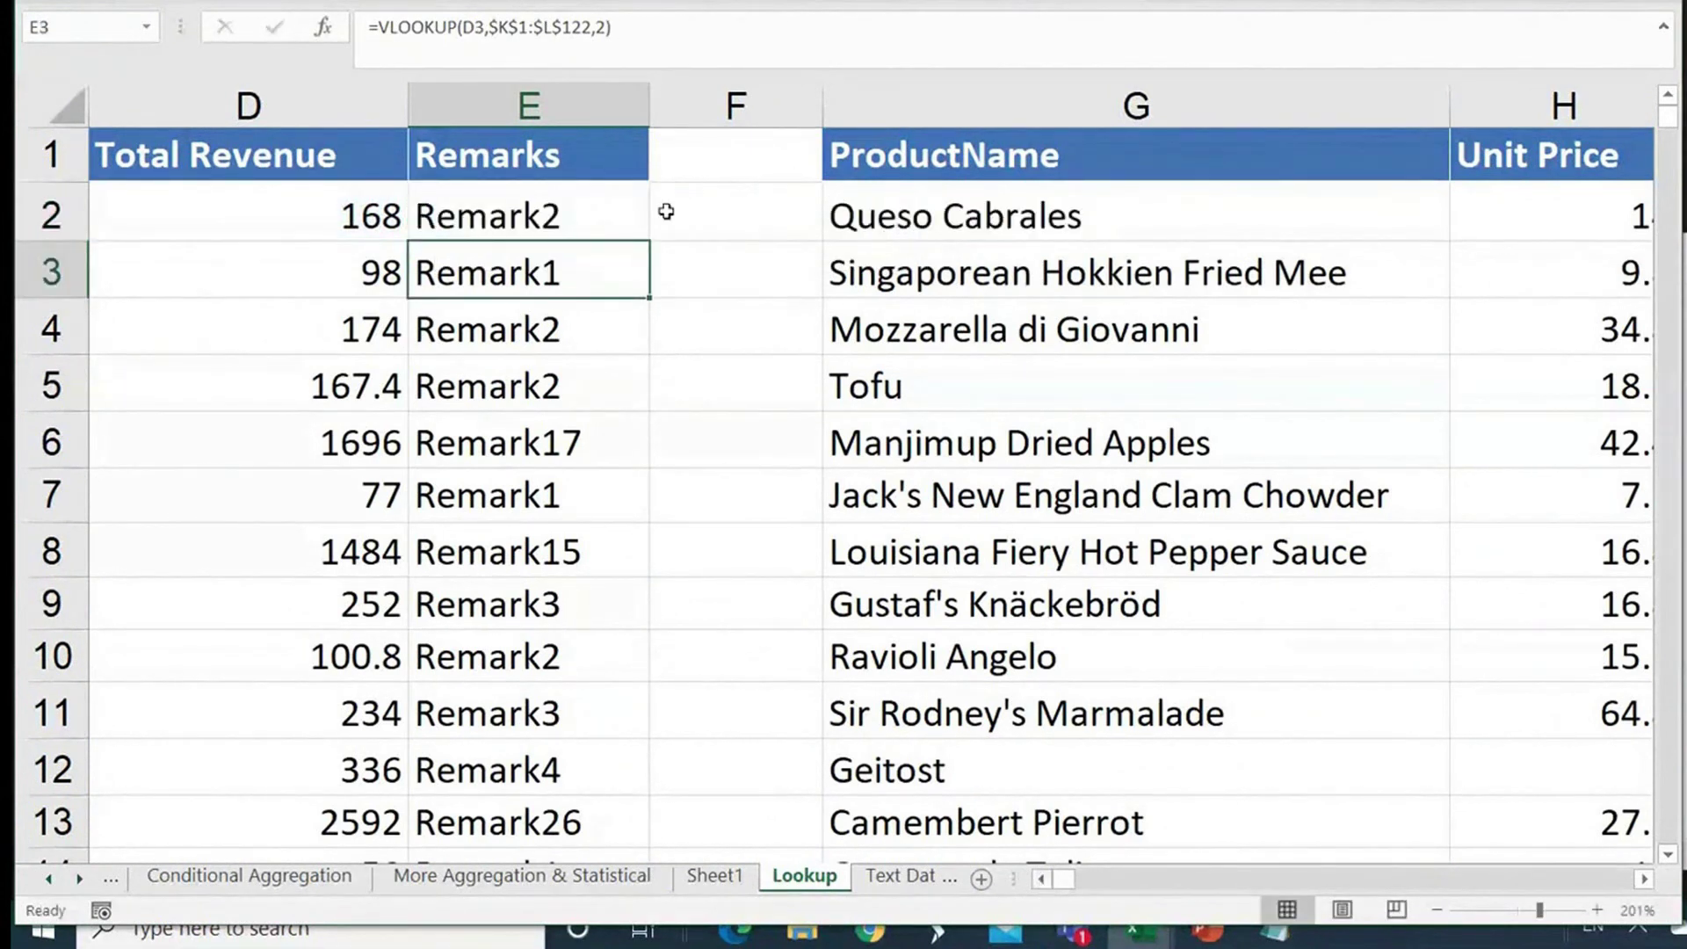
key(Up)
double_click(648, 239)
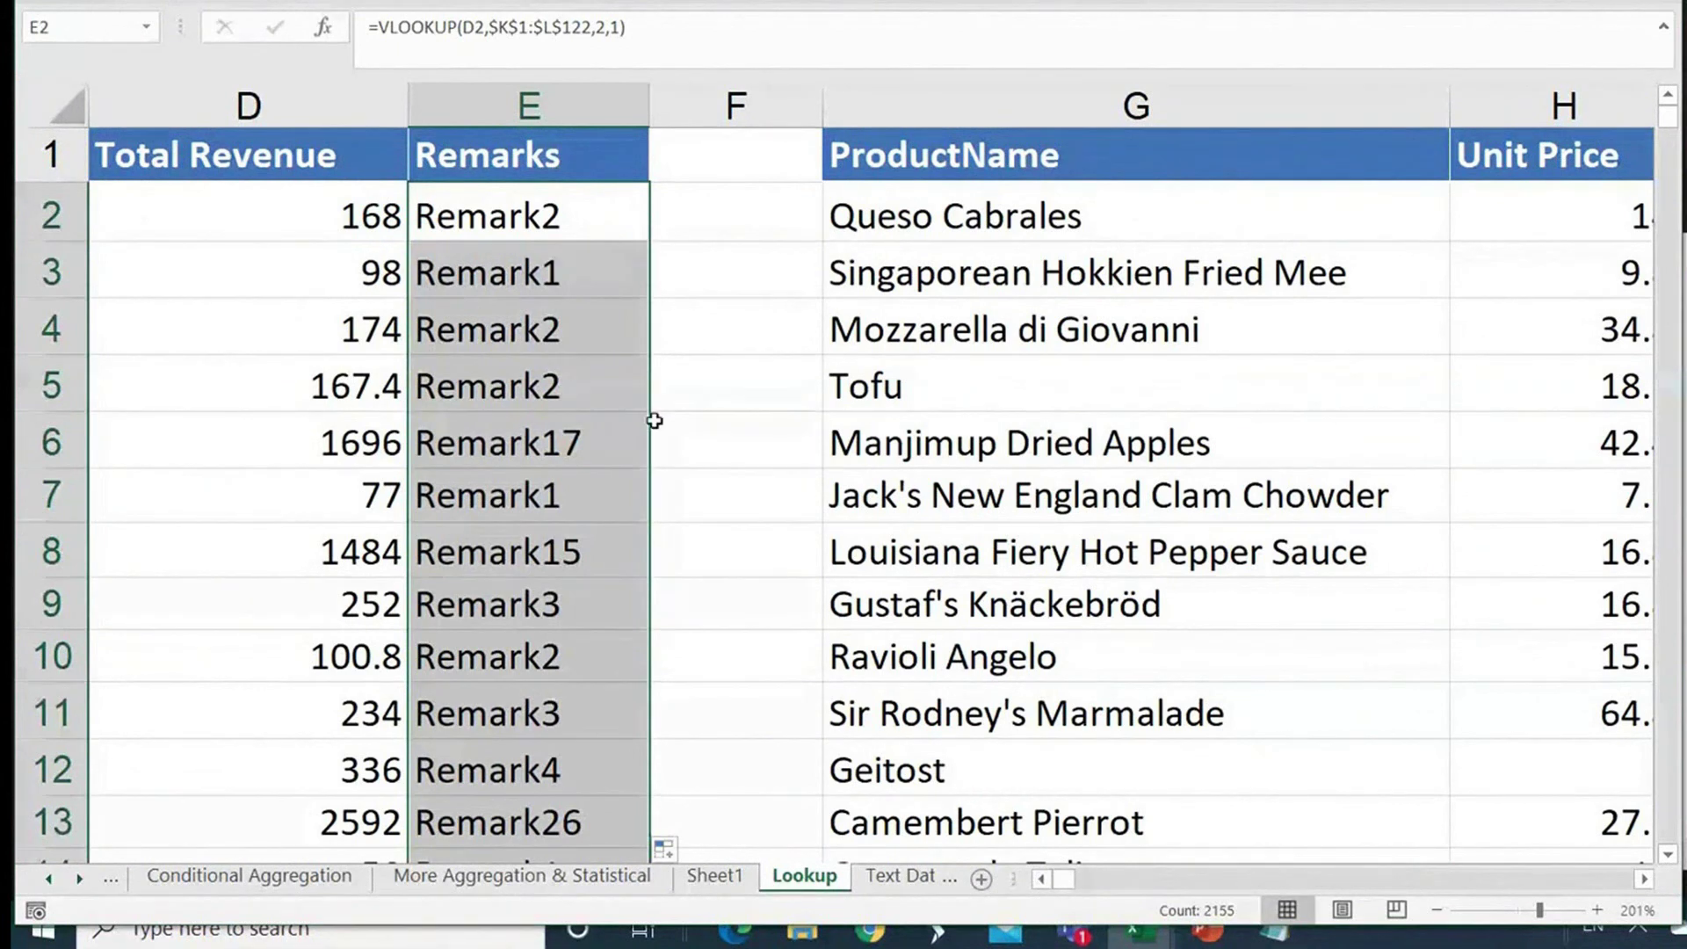
Step: Examine the first two revenue bands in K2:K3 of the lookup table and open the VLOOKUP formula in E2 for editing
scroll(654, 420, down, 2)
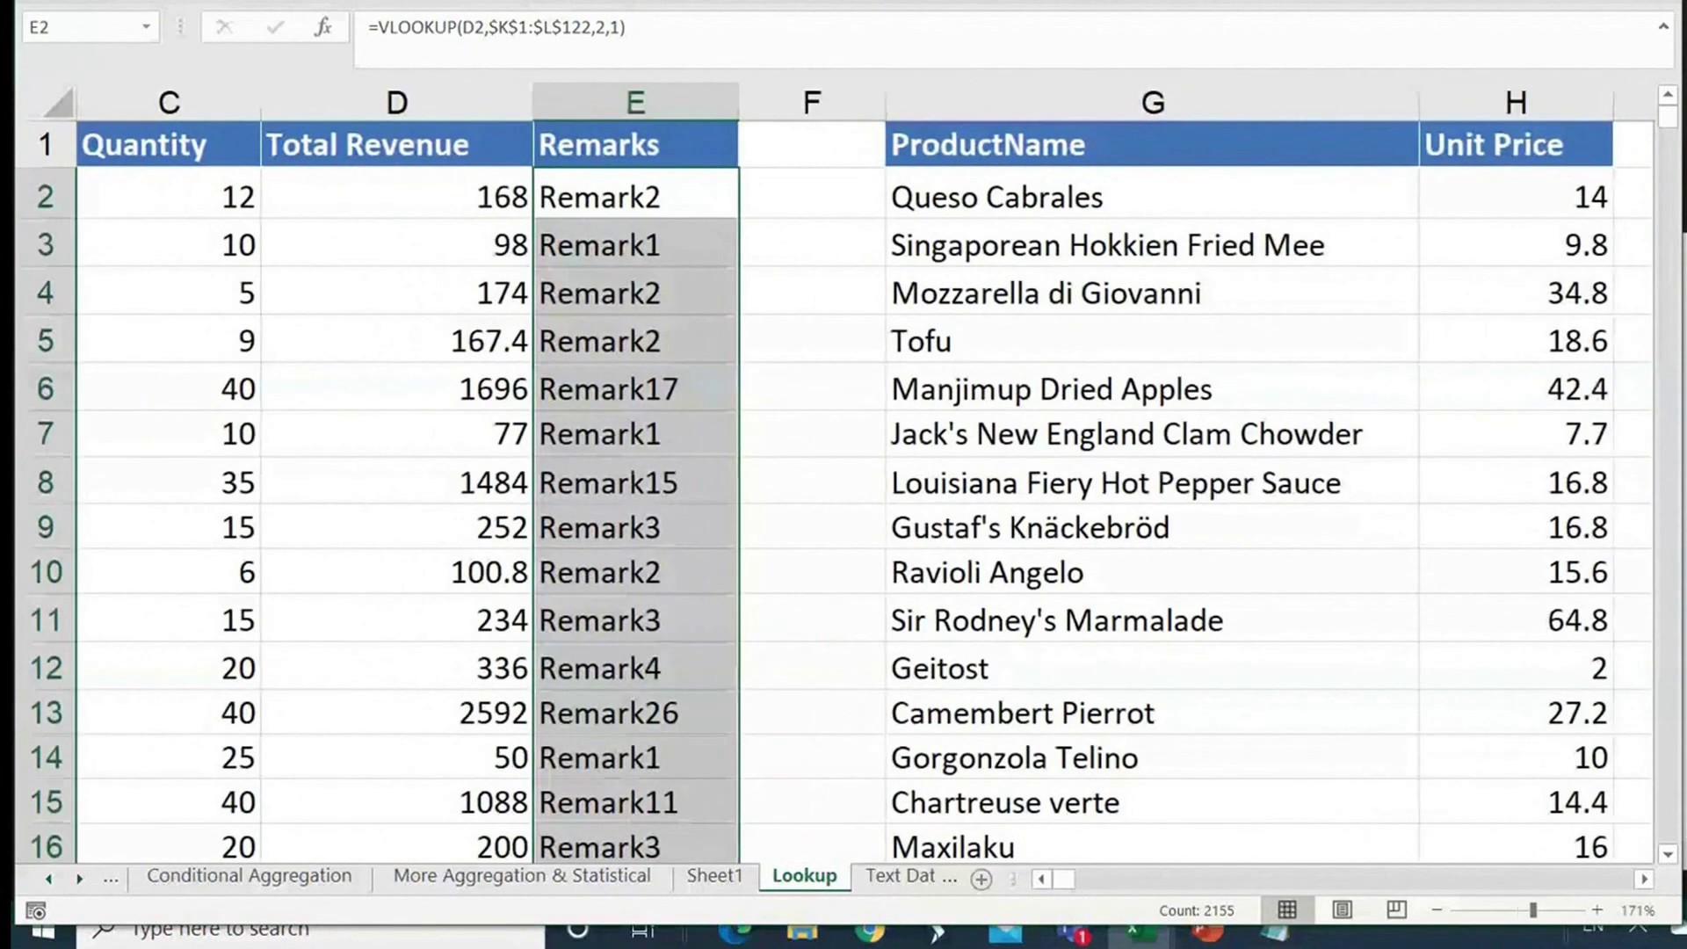
scroll(666, 384, down, 2)
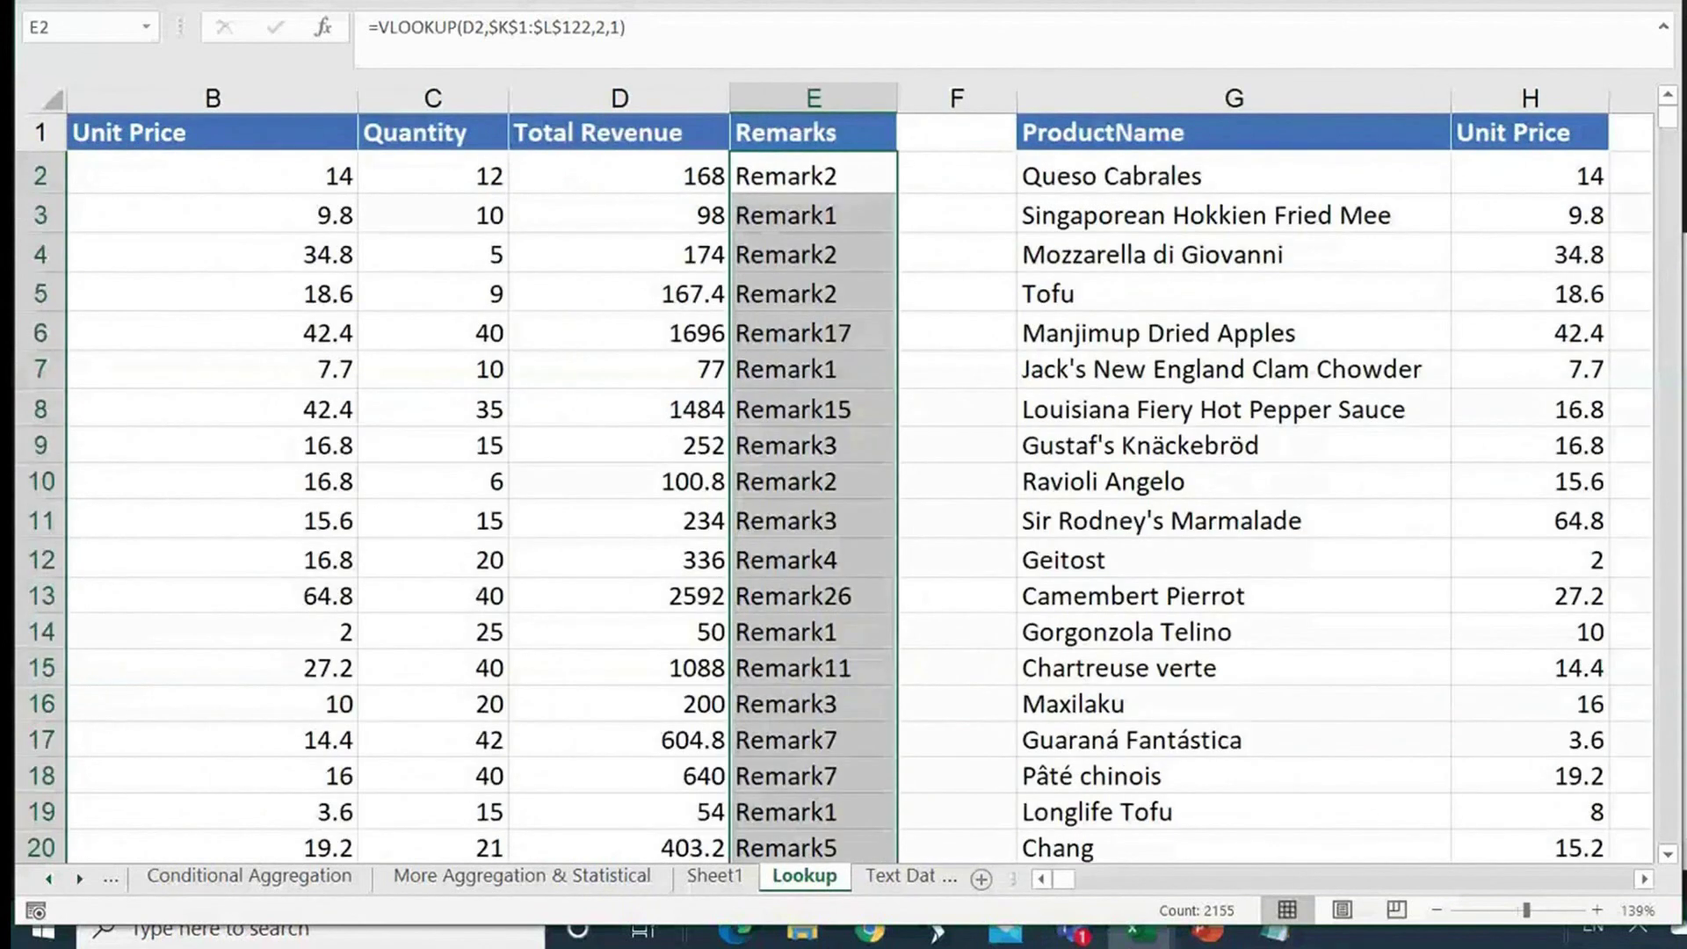
scroll(835, 473, down, 1)
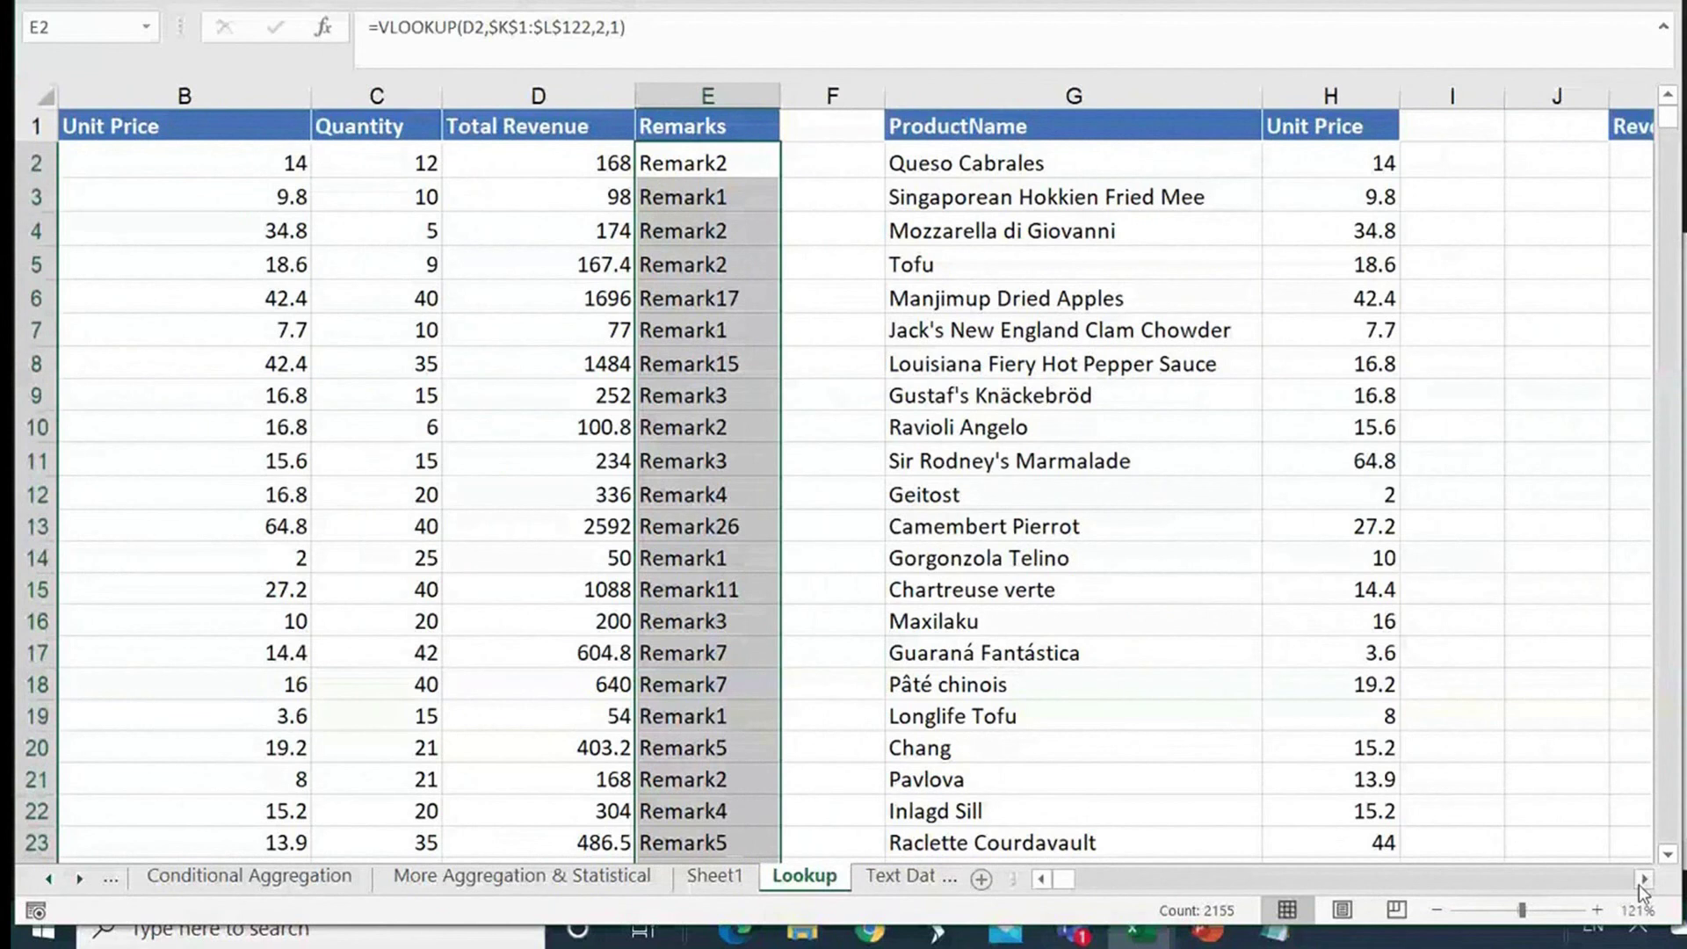
click(1639, 881)
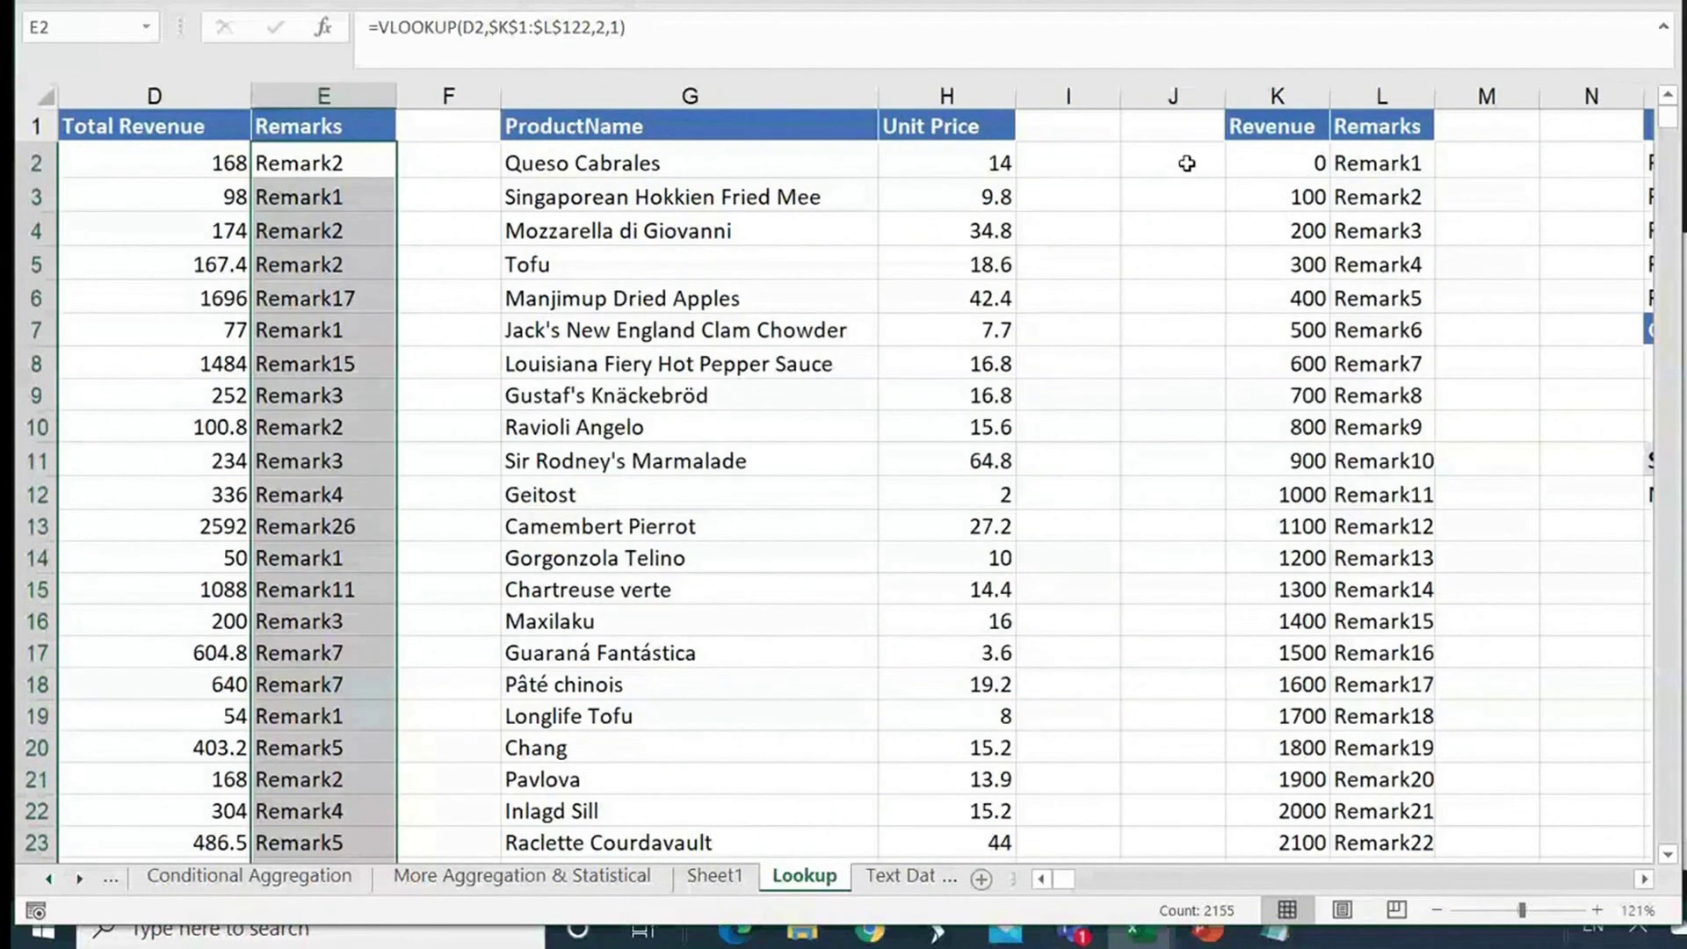
drag(1276, 165, 1275, 197)
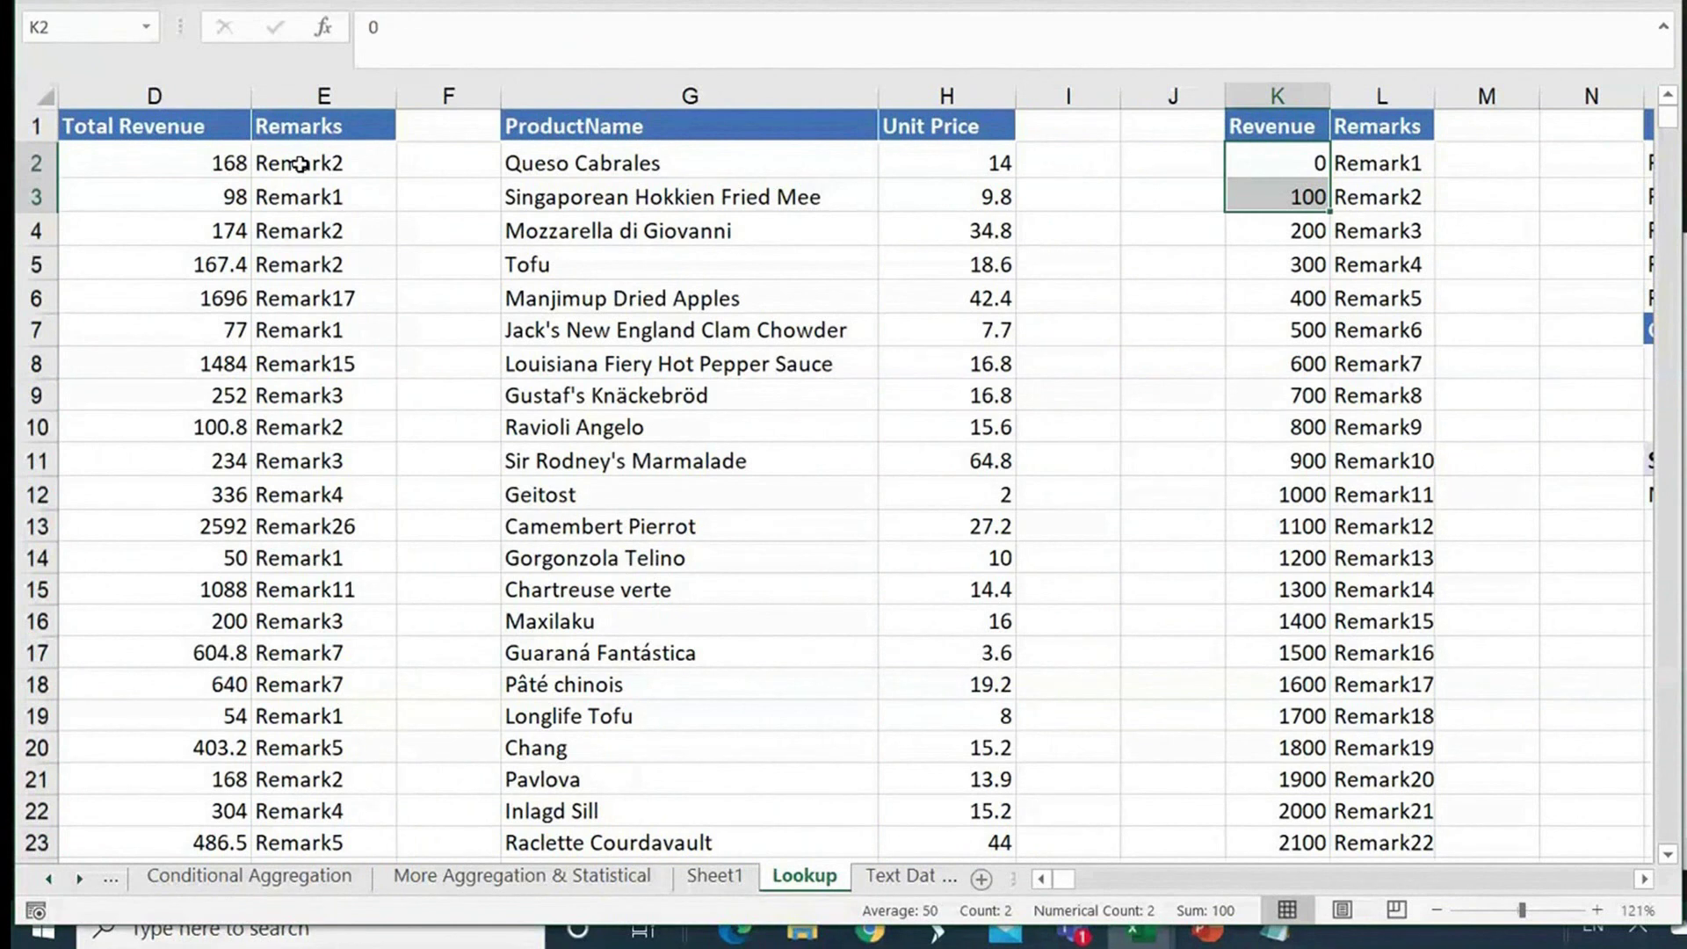
double_click(301, 164)
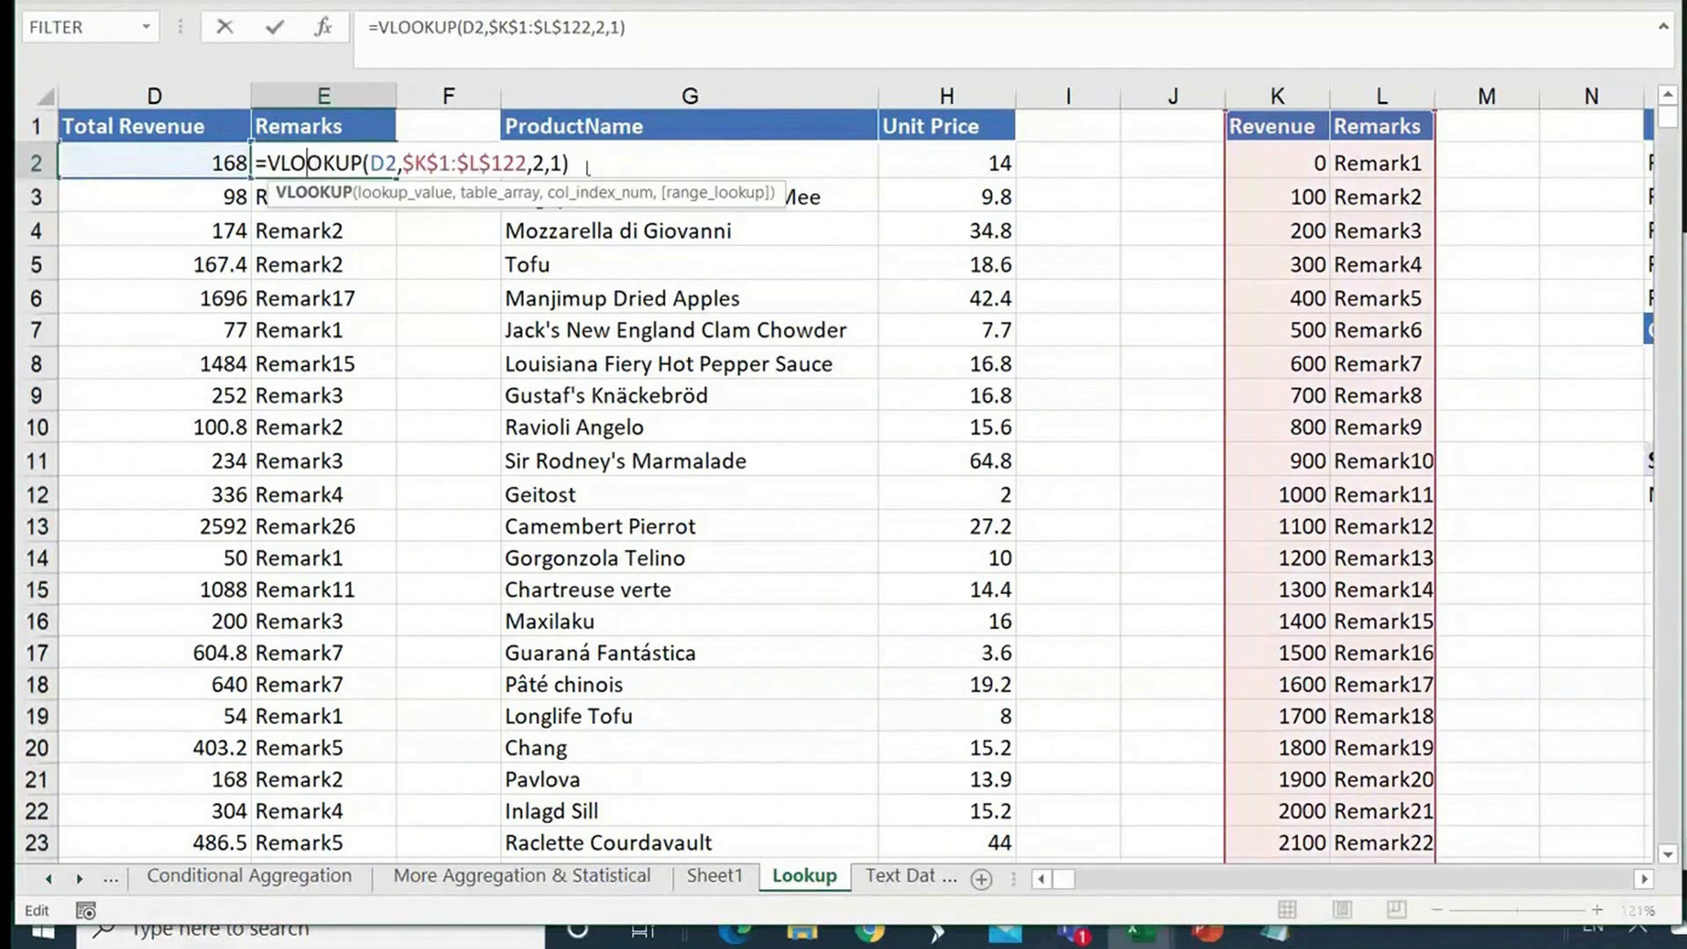